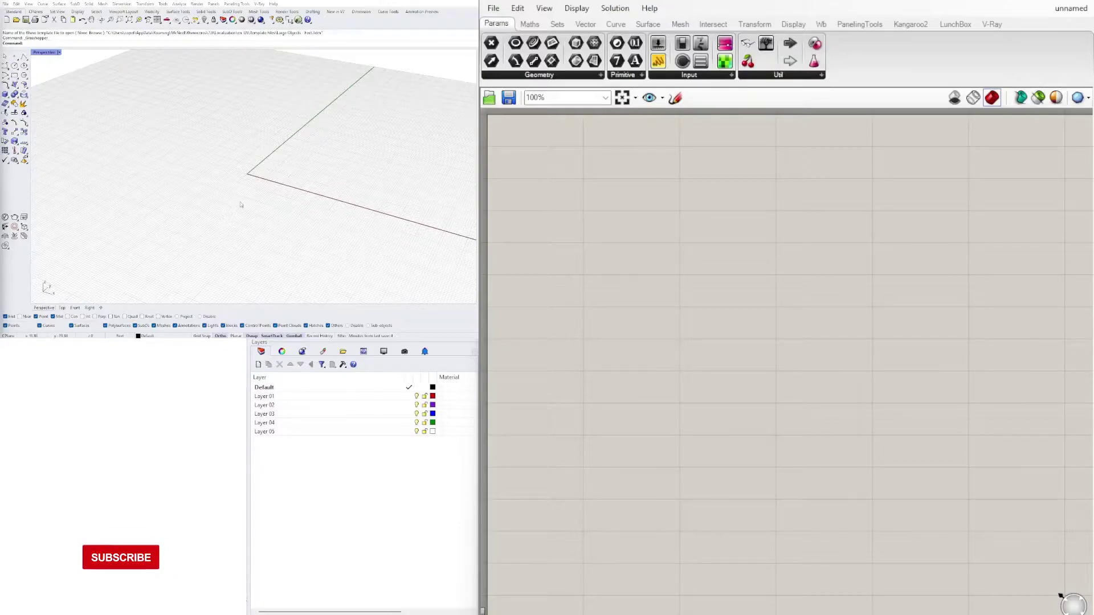
Add a Rectangle component with Plane, X Size, Y Size and Radius inputs to the canvas and position it with space for its inputs
{"action": "right_click_drag", "start_coordinate": [241, 204], "coordinate": [285, 206]}
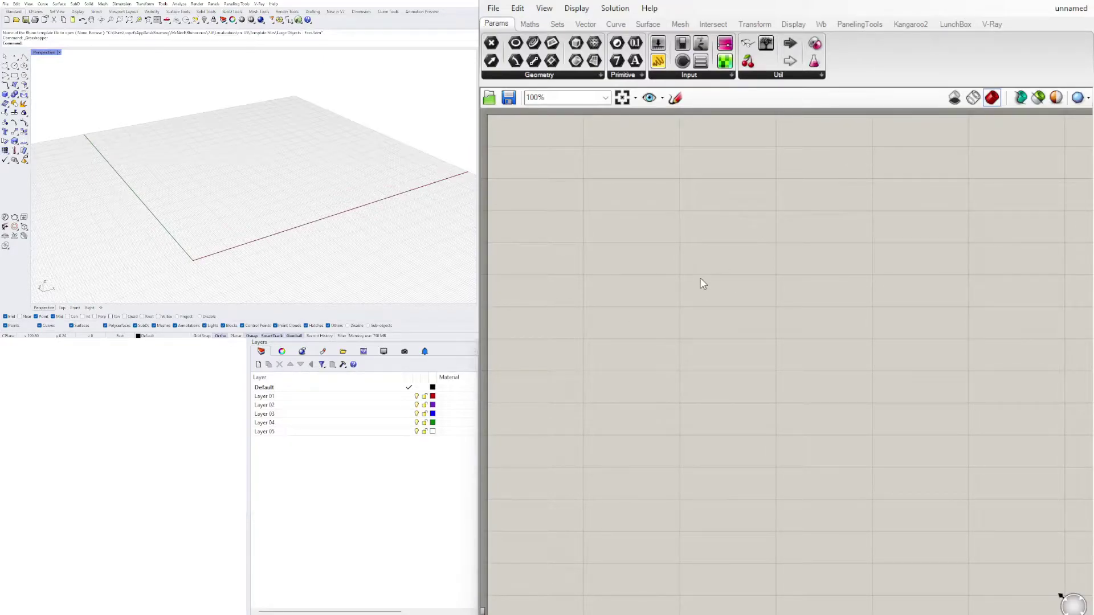
{"action": "double_click", "coordinate": [701, 283]}
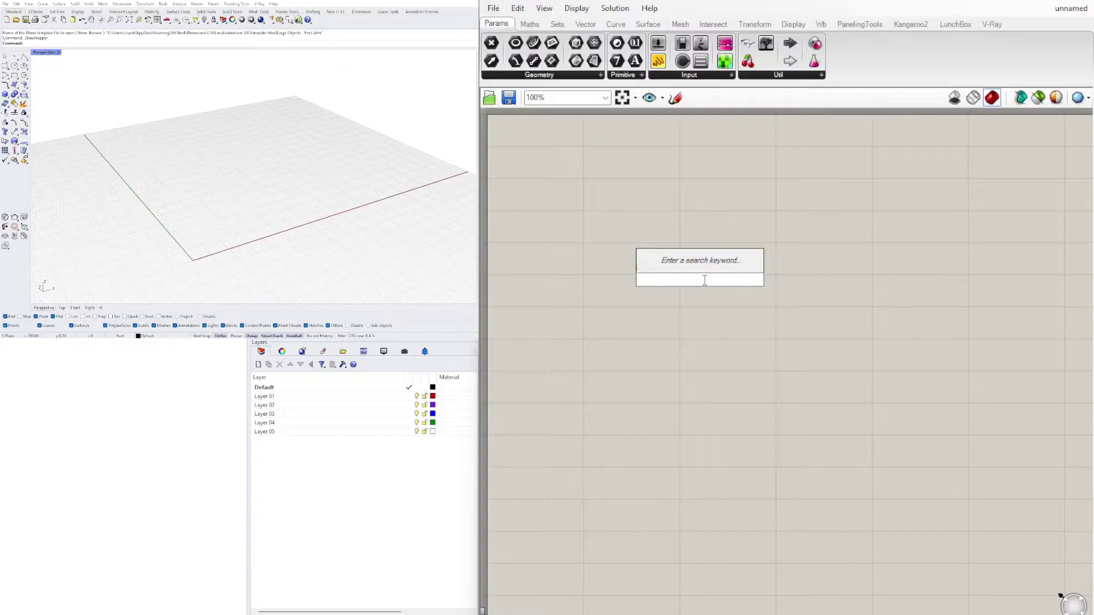
{"action": "type", "text": "rec"}
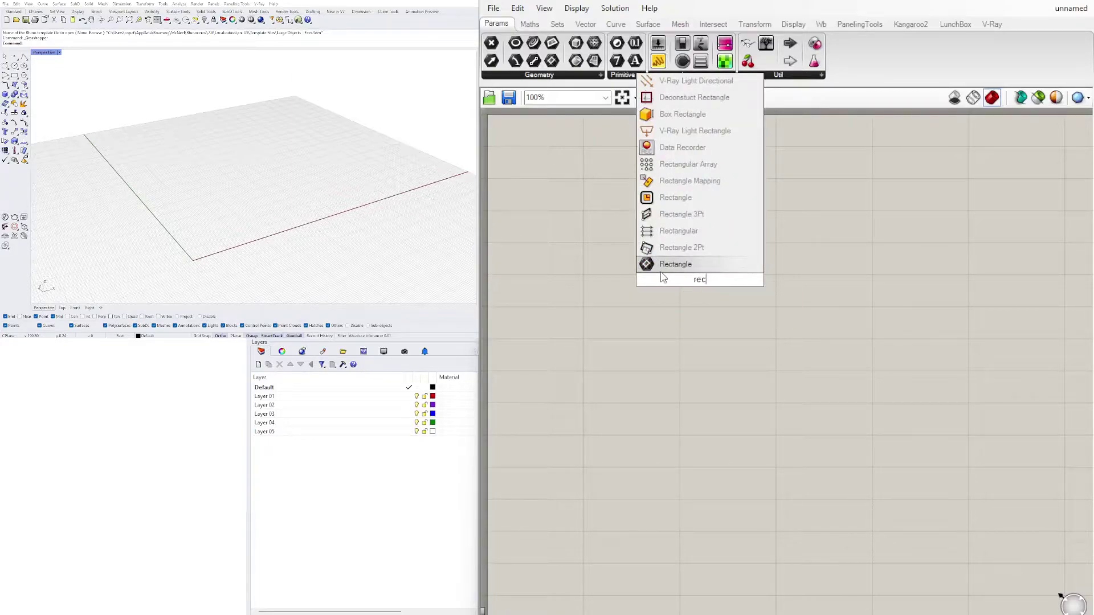
{"action": "left_click", "coordinate": [675, 197]}
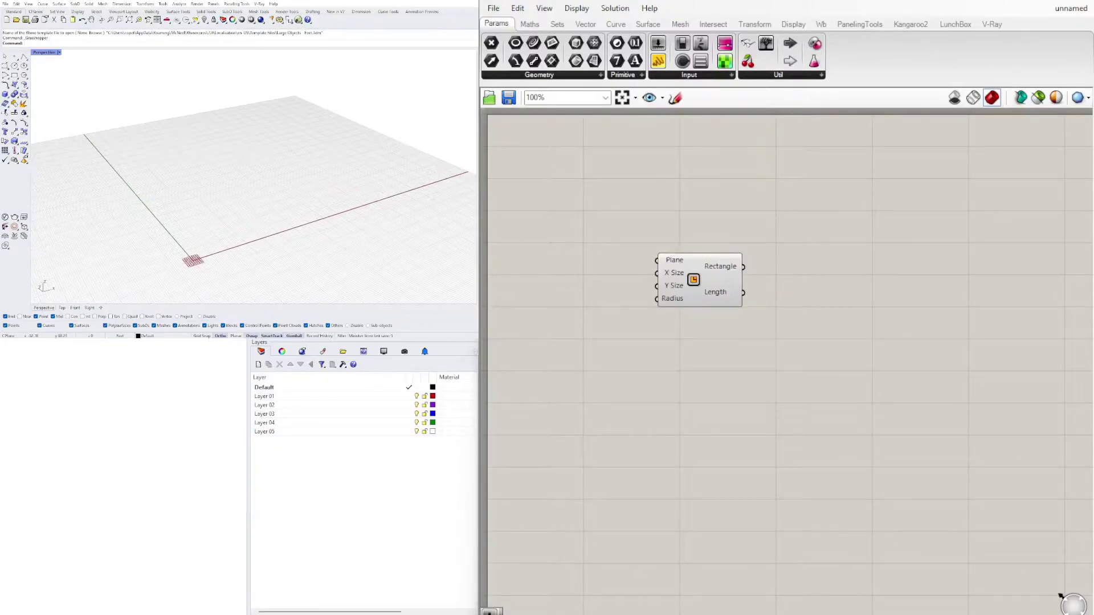
{"action": "left_click_drag", "start_coordinate": [702, 278], "coordinate": [837, 204]}
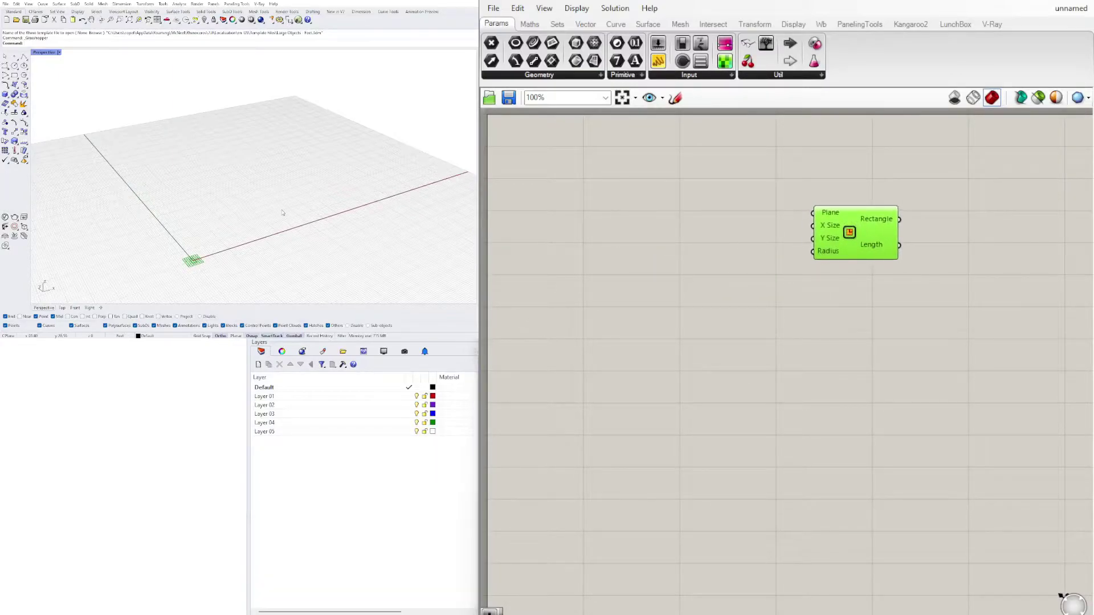
Check the Rhino document's model units and tolerances in the Units settings
{"action": "type", "text": "units"}
{"action": "key", "text": "Return"}
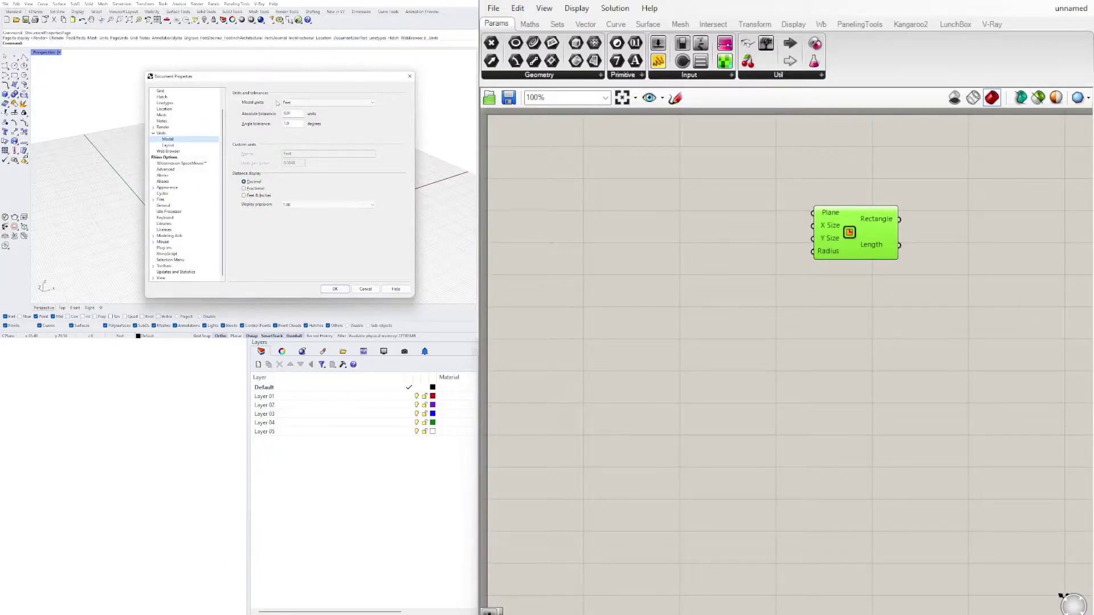
{"action": "left_click", "coordinate": [335, 288]}
Add a number slider set to 50 and connect it to both X Size and Y Size of the Rectangle
{"action": "left_click_drag", "start_coordinate": [853, 236], "coordinate": [928, 237]}
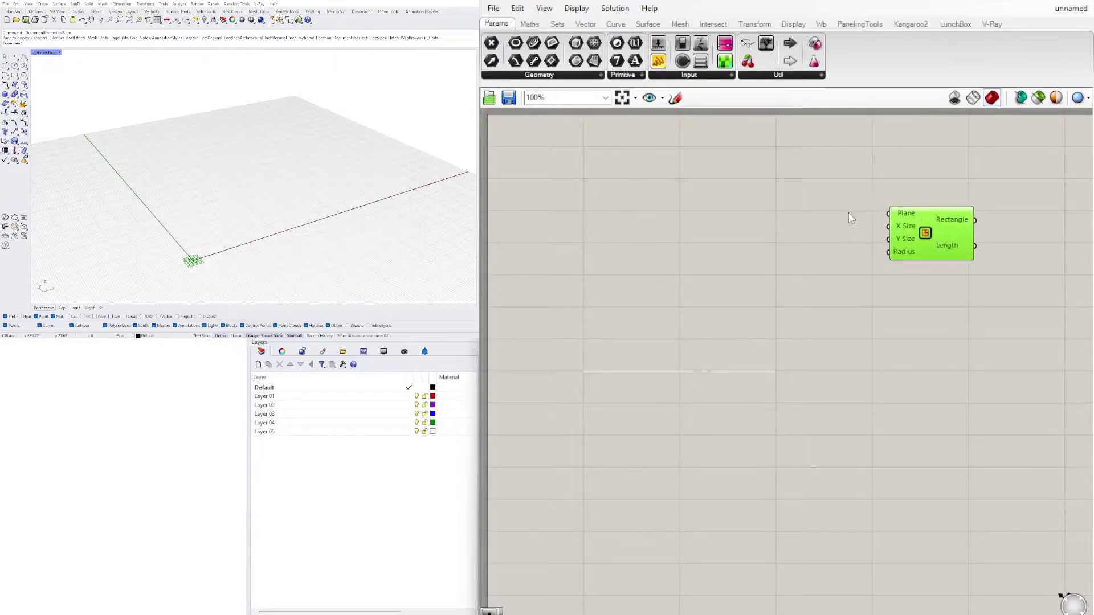
{"action": "double_click", "coordinate": [685, 240]}
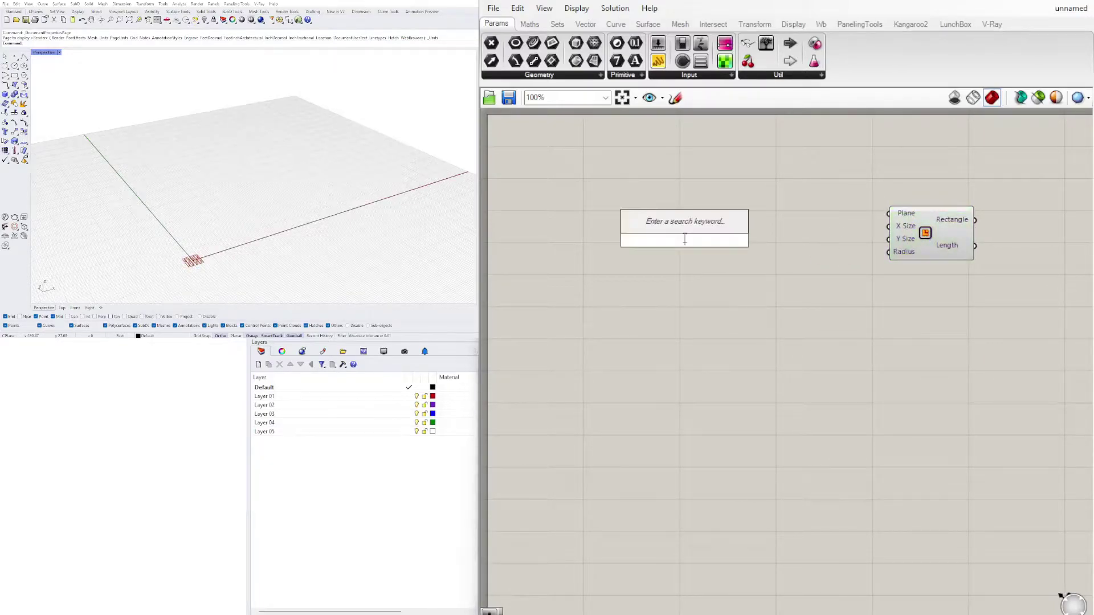
{"action": "type", "text": "50\\"}
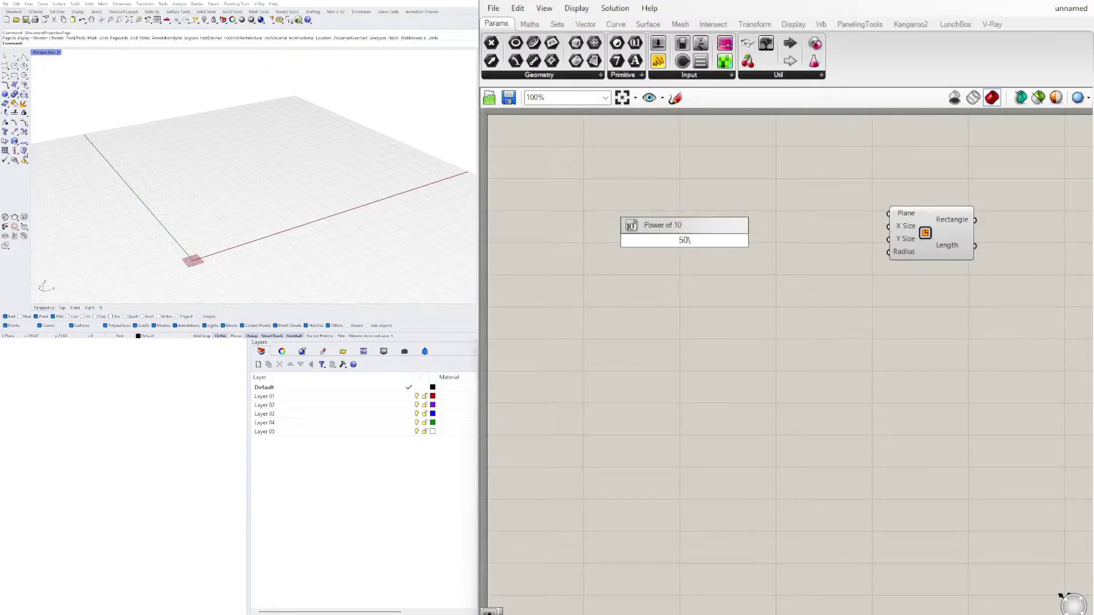
{"action": "key", "text": "BackSpace"}
{"action": "key", "text": "Return"}
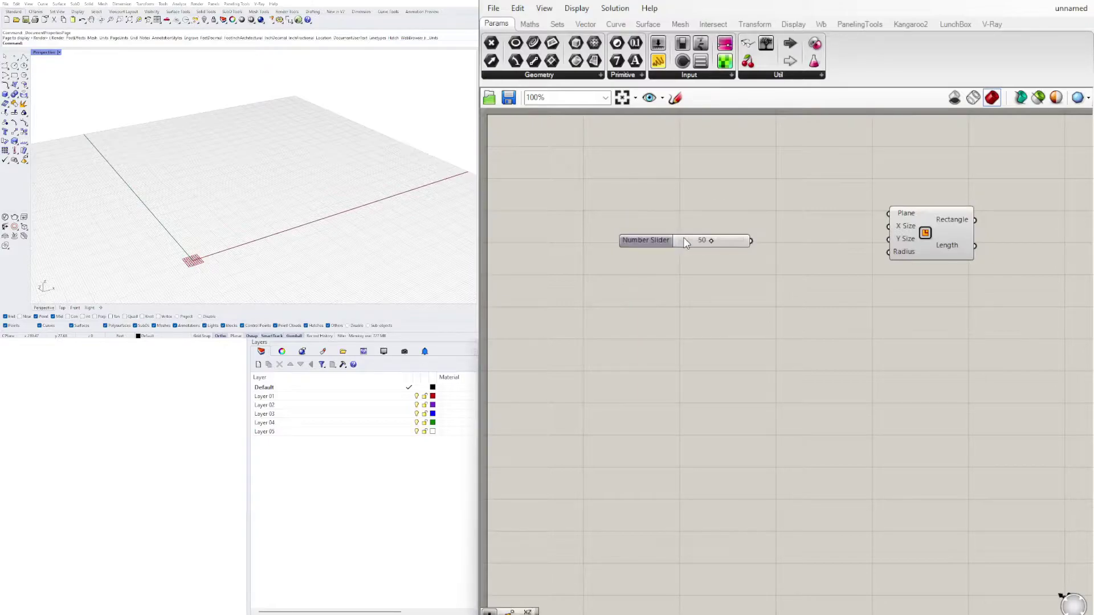
{"action": "left_click_drag", "start_coordinate": [752, 245], "coordinate": [888, 214]}
{"action": "key", "text": "ctrl+z"}
{"action": "left_click_drag", "start_coordinate": [752, 242], "coordinate": [875, 256]}
{"action": "left_click", "coordinate": [797, 199]}
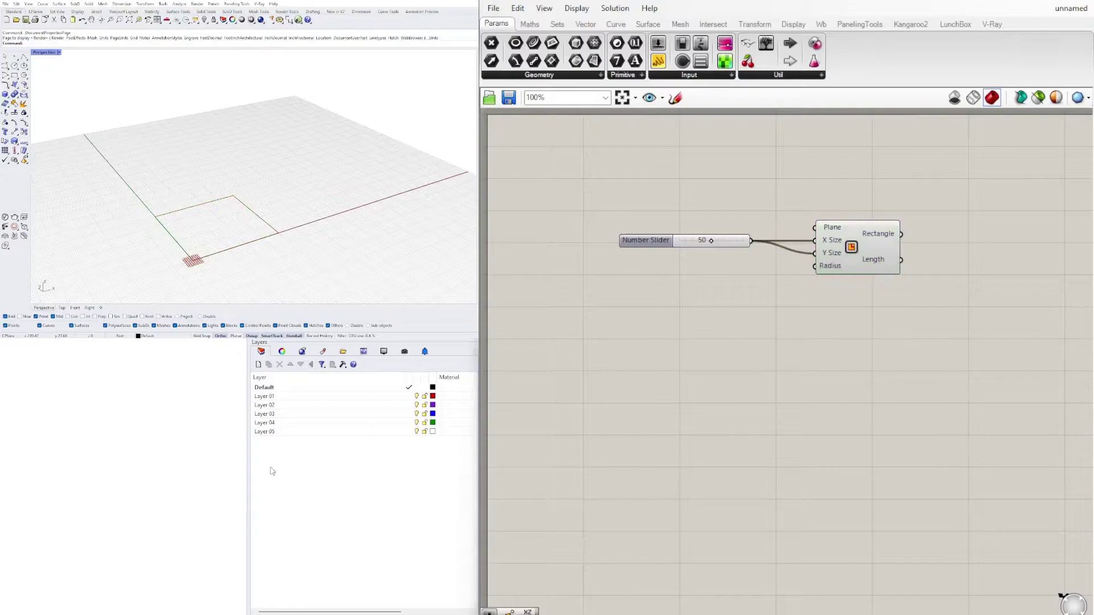
Add a Curve parameter and connect the Rectangle output to it
{"action": "right_click_drag", "start_coordinate": [226, 178], "coordinate": [211, 157], "text": "shift"}
{"action": "double_click", "coordinate": [994, 242]}
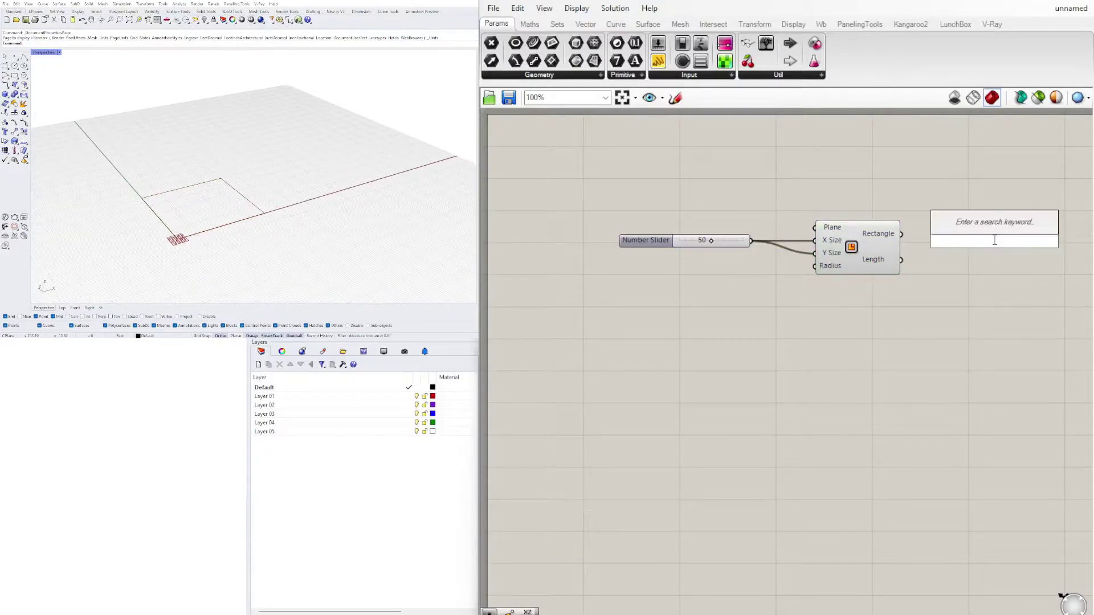
{"action": "type", "text": "cur"}
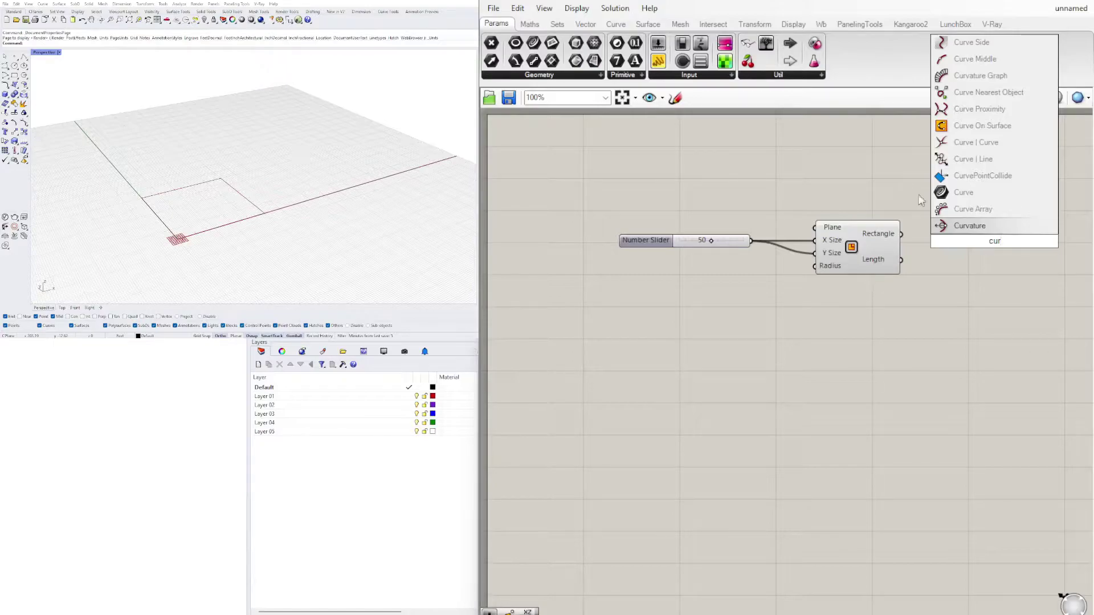
{"action": "left_click", "coordinate": [948, 192]}
{"action": "left_click_drag", "start_coordinate": [901, 233], "coordinate": [943, 221]}
{"action": "right_click_drag", "start_coordinate": [977, 220], "coordinate": [886, 212]}
{"action": "left_click", "coordinate": [856, 215]}
{"action": "scroll", "coordinate": [175, 238], "scroll_direction": "up", "scroll_amount": 5}
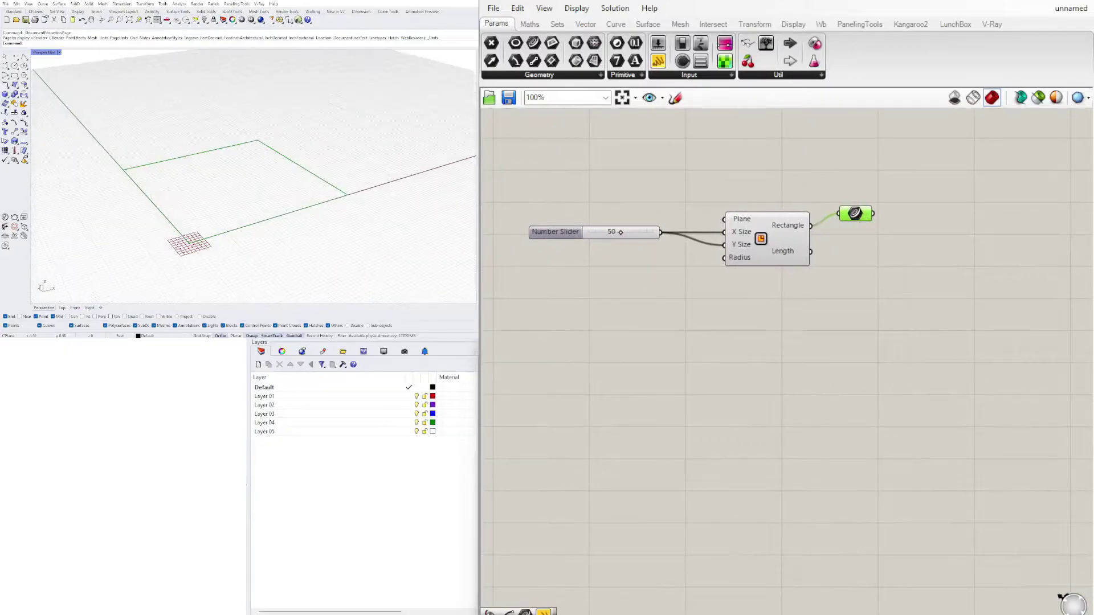
{"action": "mouse_move", "coordinate": [185, 231]}
{"action": "right_mouse_down"}
{"action": "mouse_move", "coordinate": [262, 235]}
{"action": "mouse_move", "coordinate": [158, 236]}
{"action": "mouse_move", "coordinate": [212, 234]}
{"action": "mouse_move", "coordinate": [181, 232]}
{"action": "mouse_move", "coordinate": [201, 223]}
{"action": "right_mouse_up"}
{"action": "scroll", "coordinate": [161, 222], "scroll_direction": "up", "scroll_amount": 3}
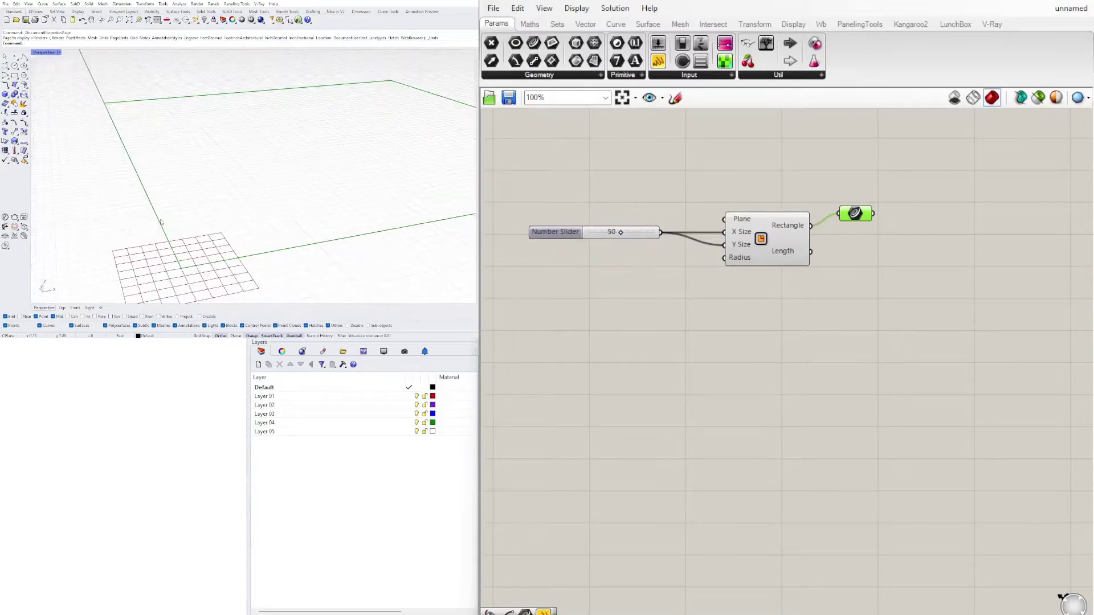
{"action": "scroll", "coordinate": [158, 222], "scroll_direction": "down", "scroll_amount": 4}
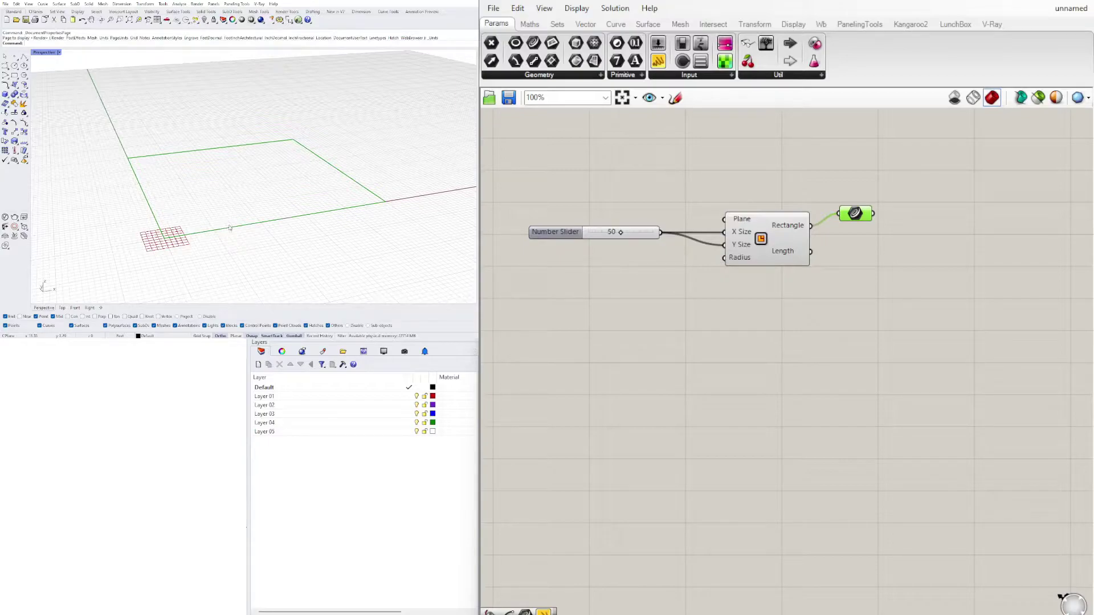
Add an Offset Curve component fed by the Curve parameter and align it beside that parameter
{"action": "left_click_drag", "start_coordinate": [862, 219], "coordinate": [871, 212]}
{"action": "right_click_drag", "start_coordinate": [871, 212], "coordinate": [694, 219]}
{"action": "double_click", "coordinate": [824, 263]}
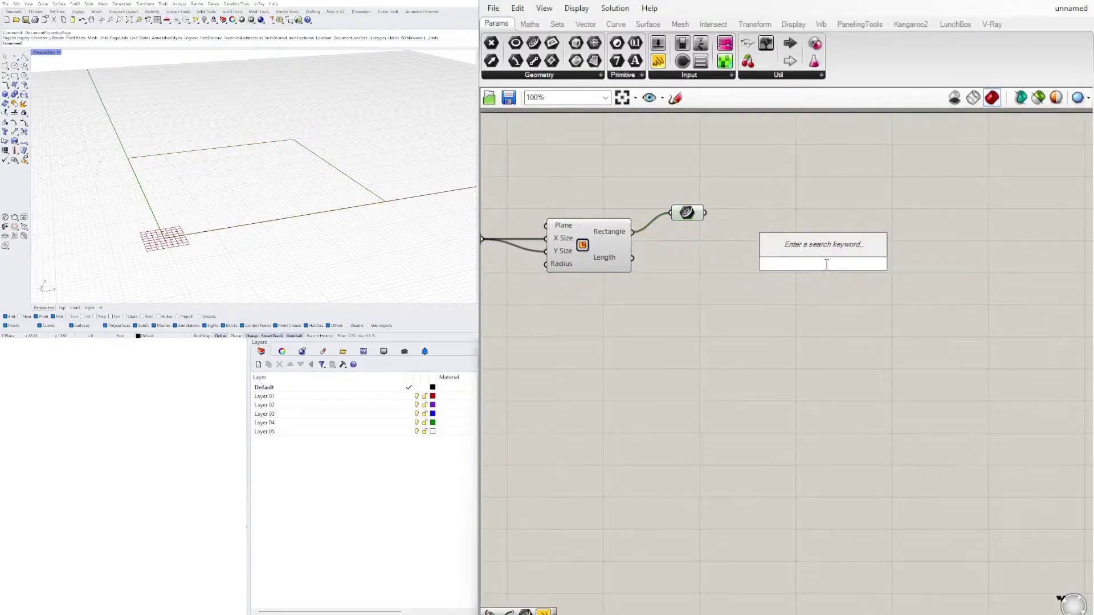
{"action": "type", "text": "off"}
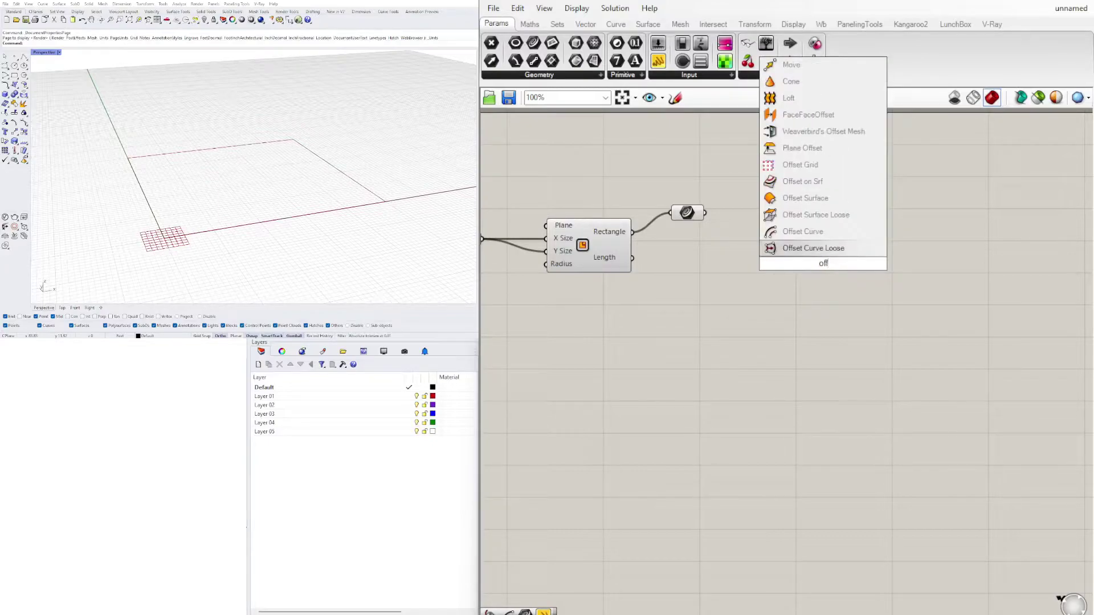
{"action": "key", "text": "Up"}
{"action": "key", "text": "Return"}
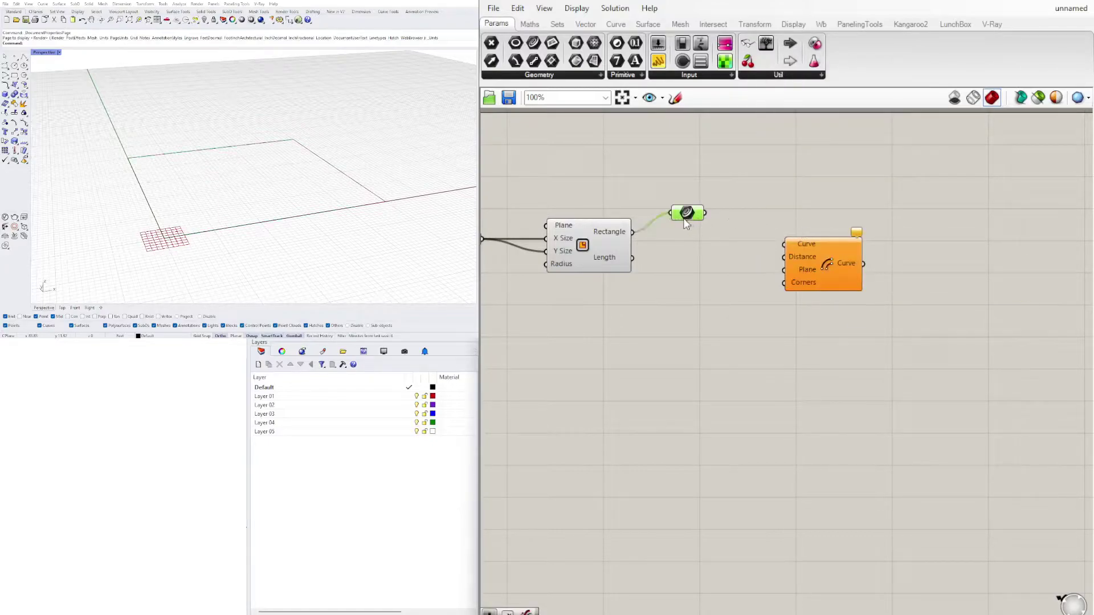
{"action": "left_click_drag", "start_coordinate": [704, 213], "coordinate": [785, 244]}
{"action": "left_click_drag", "start_coordinate": [847, 271], "coordinate": [880, 240]}
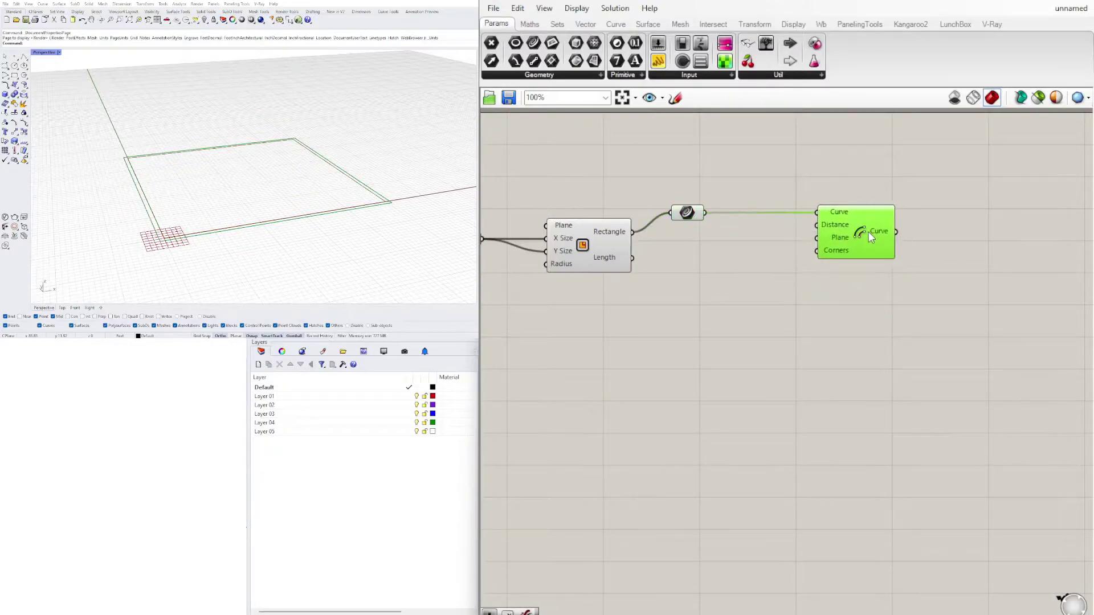
{"action": "left_click", "coordinate": [691, 212]}
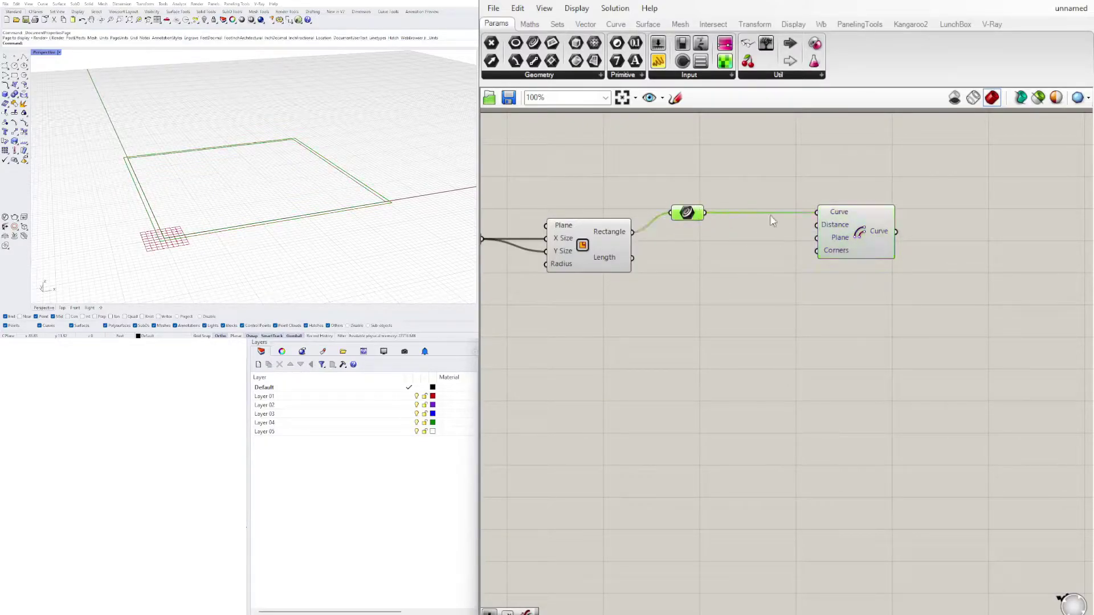
{"action": "left_click_drag", "start_coordinate": [823, 226], "coordinate": [835, 226]}
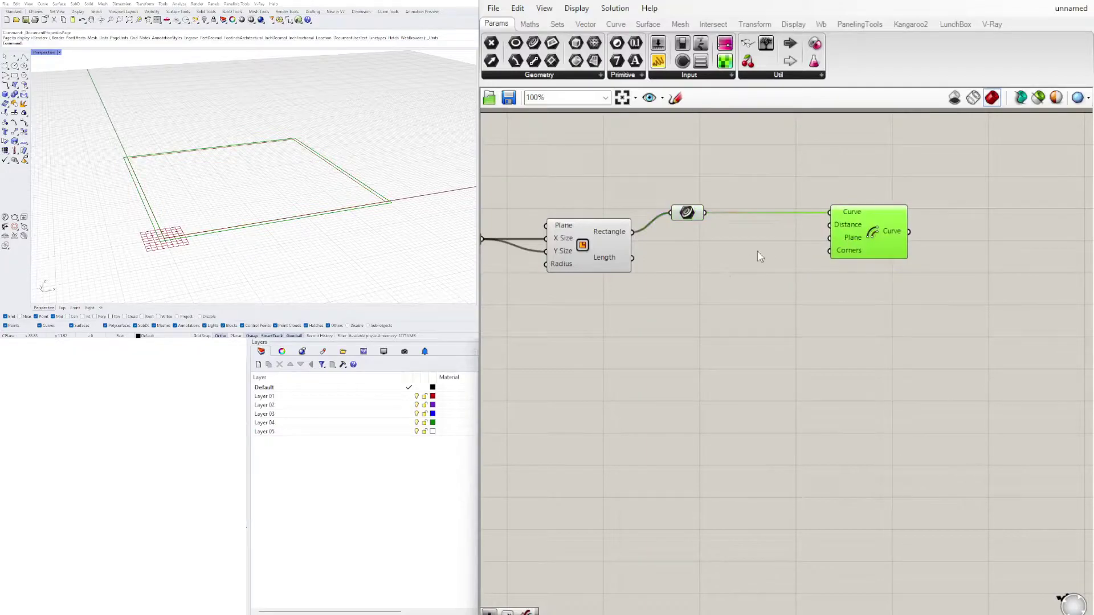
Add a Negative component and place it just above the wire between the Curve parameter and Offset Curve
{"action": "double_click", "coordinate": [729, 197]}
{"action": "type", "text": "neg"}
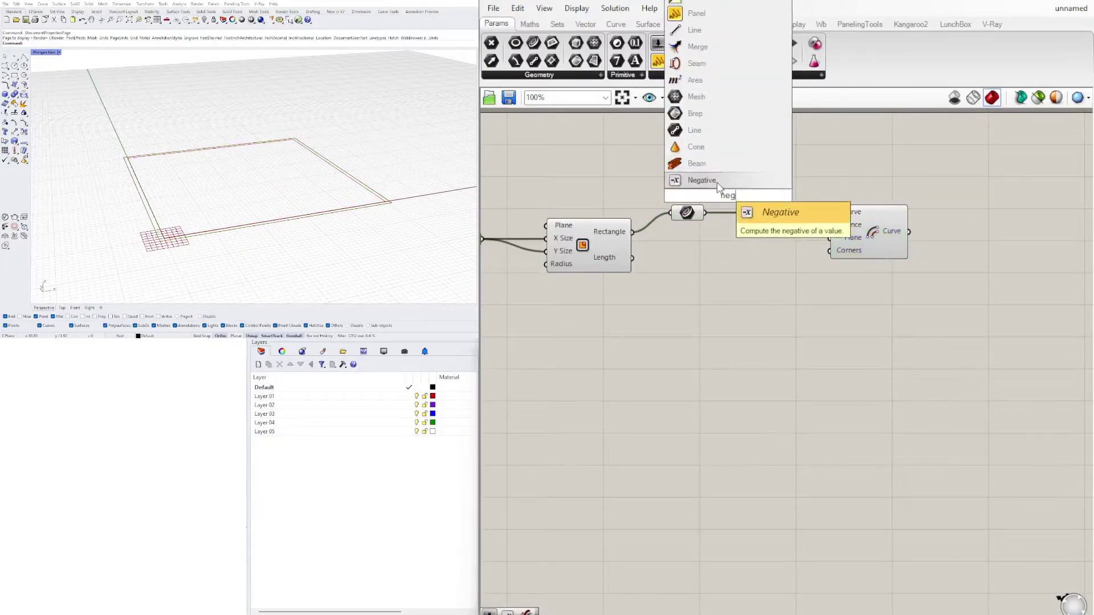
{"action": "key", "text": "Return"}
{"action": "left_click_drag", "start_coordinate": [730, 192], "coordinate": [757, 178]}
{"action": "left_click", "coordinate": [764, 163]}
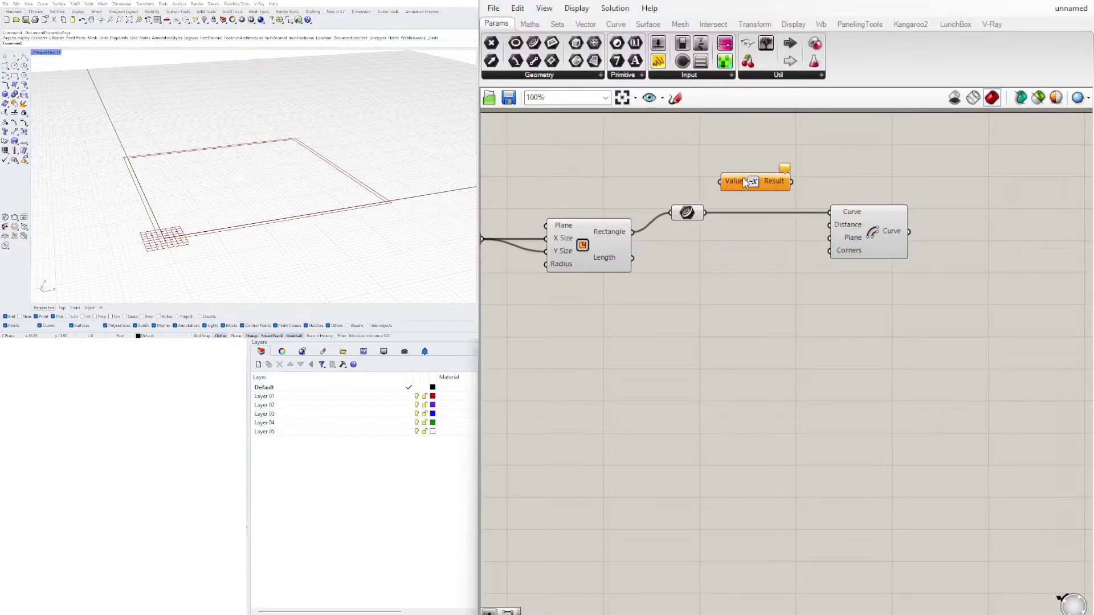
Add a number slider set to 24 and place it above the Rectangle component
{"action": "right_click_drag", "start_coordinate": [693, 189], "coordinate": [768, 214]}
{"action": "double_click", "coordinate": [682, 197]}
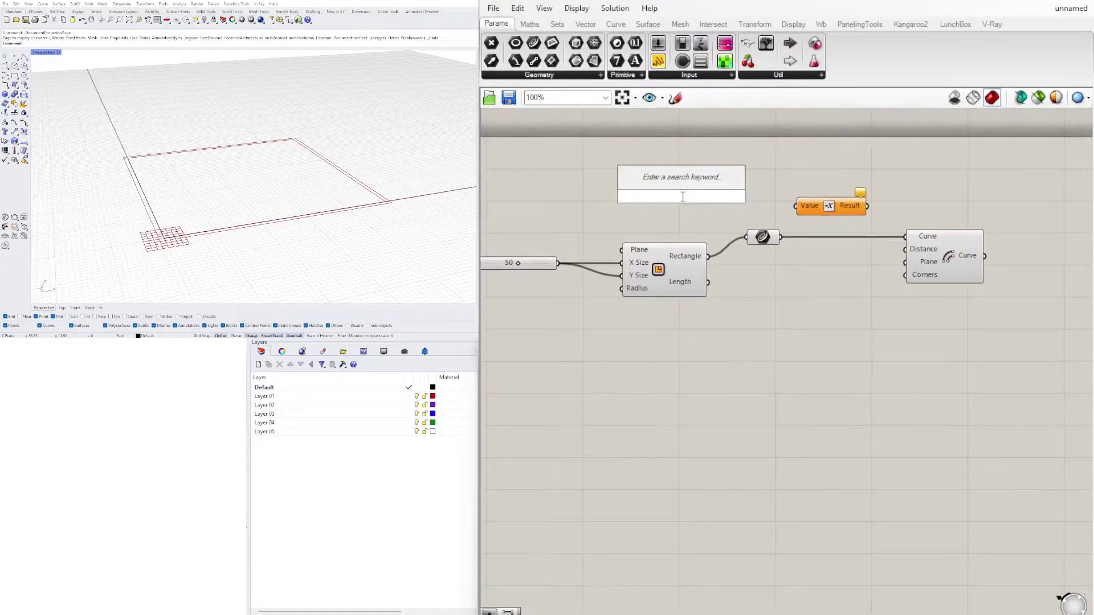
{"action": "type", "text": "24"}
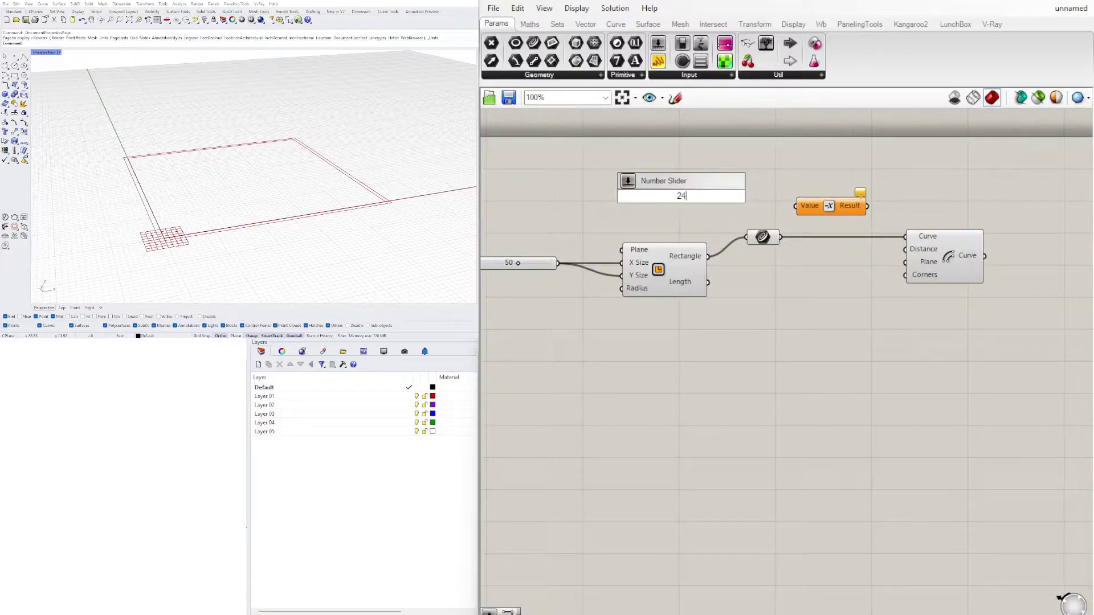
{"action": "key", "text": "Return"}
{"action": "right_click_drag", "start_coordinate": [610, 291], "coordinate": [691, 284]}
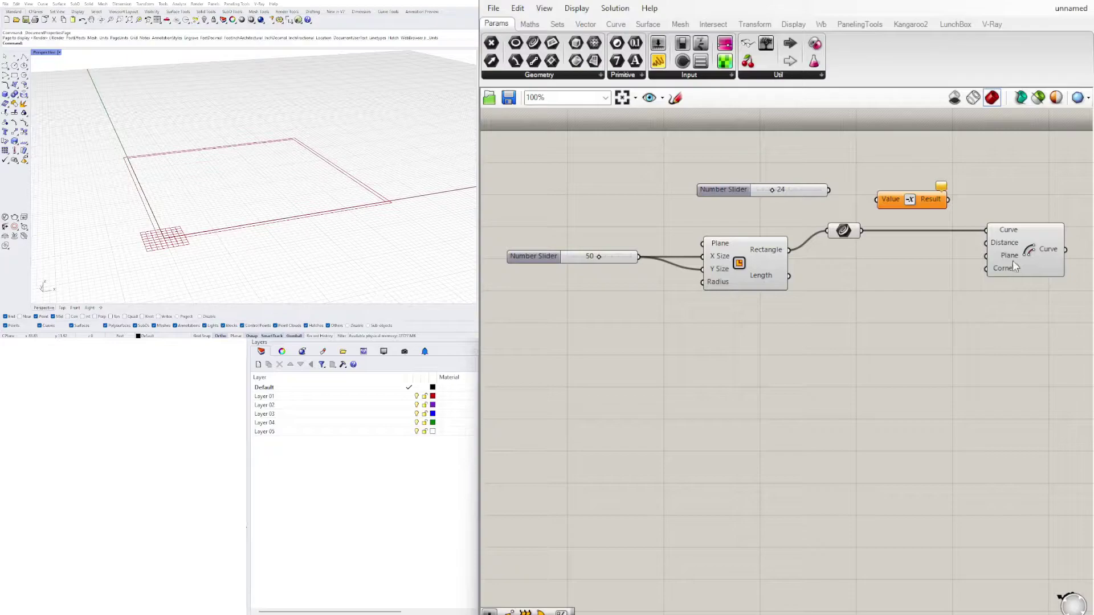
{"action": "left_click_drag", "start_coordinate": [719, 194], "coordinate": [630, 180]}
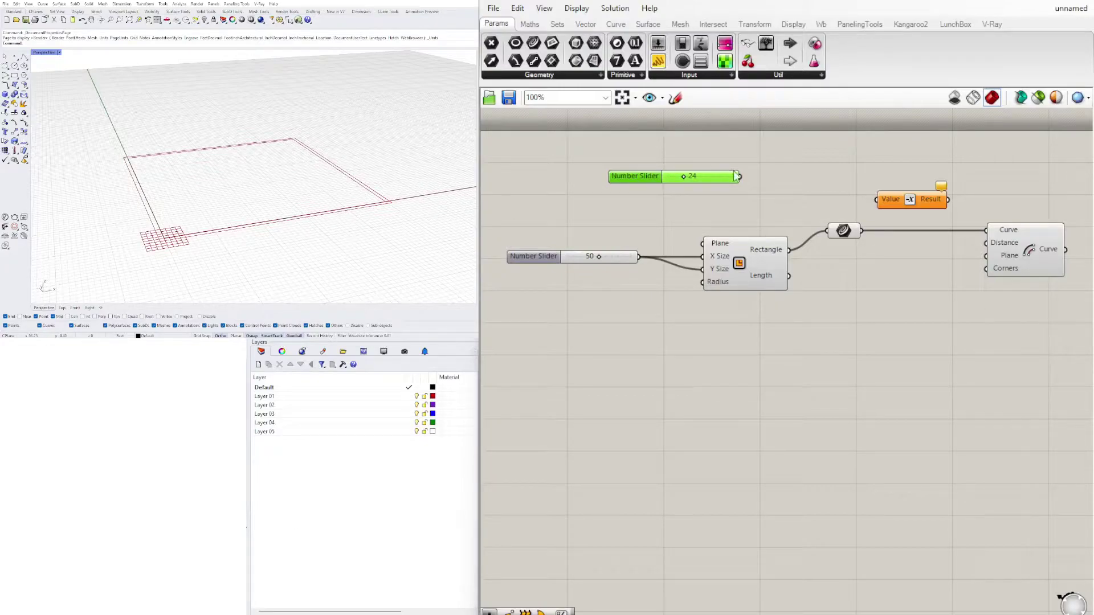
Add a Division component with a divisor of 12 between the 24 slider and the Negative component
{"action": "double_click", "coordinate": [774, 181]}
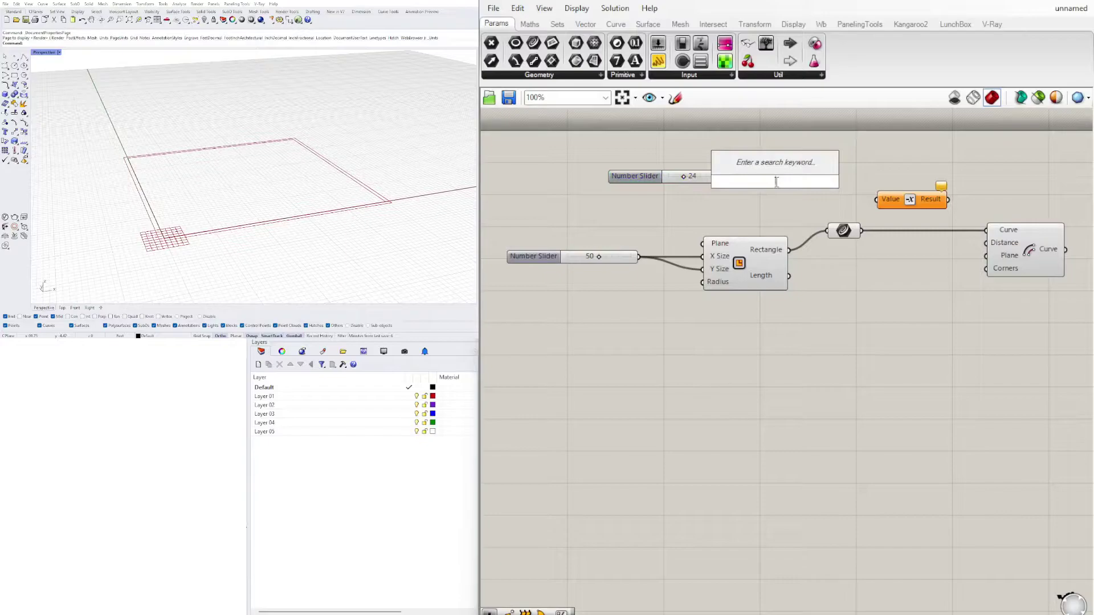
{"action": "type", "text": "/"}
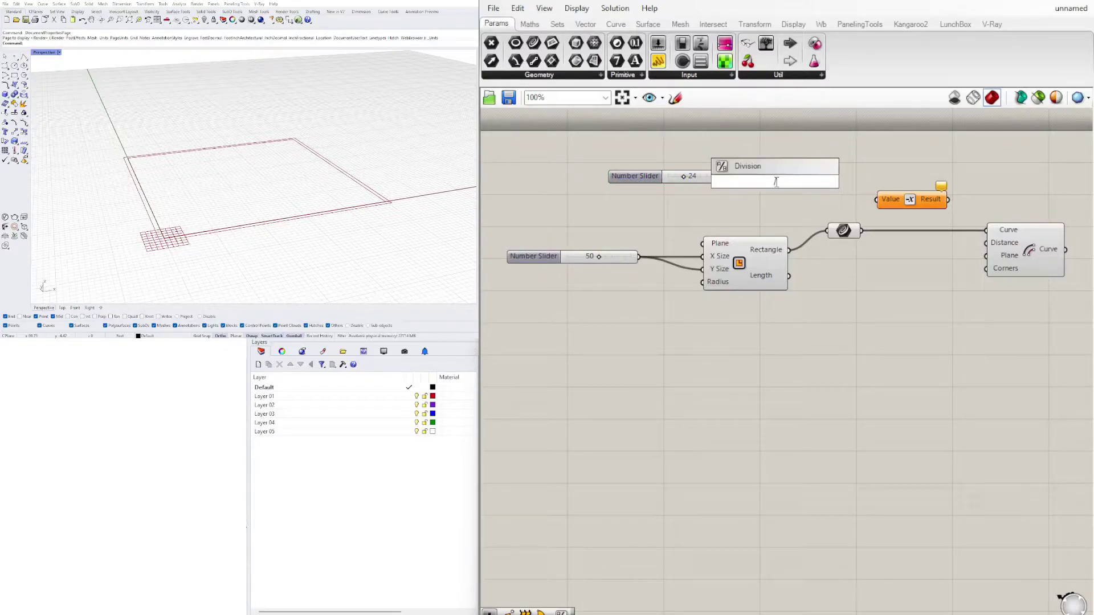
{"action": "type", "text": "12"}
{"action": "key", "text": "Return"}
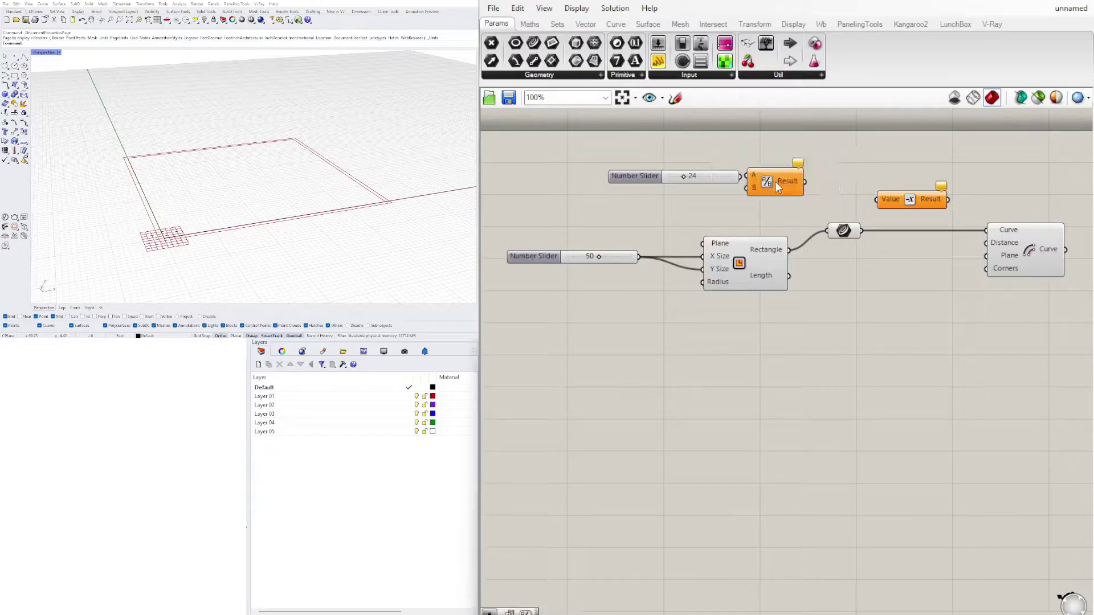
{"action": "left_click", "coordinate": [804, 182]}
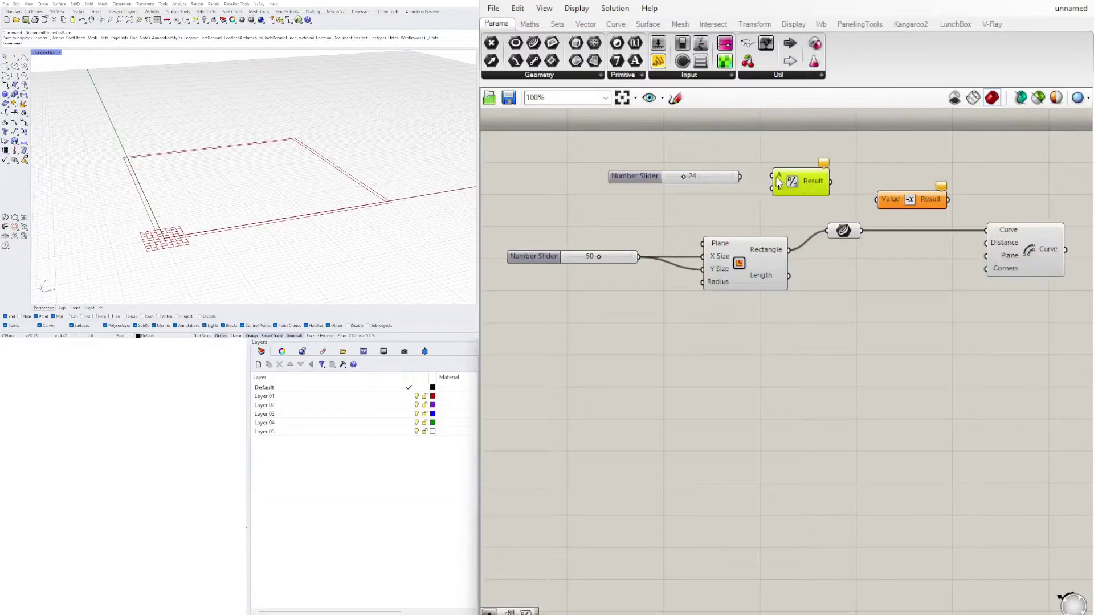
Wire the 24 slider into Division's A input and chain the result through Negative to Offset Curve's Distance input
{"action": "mouse_move", "coordinate": [782, 191]}
{"action": "left_click_drag", "start_coordinate": [744, 177], "coordinate": [775, 177]}
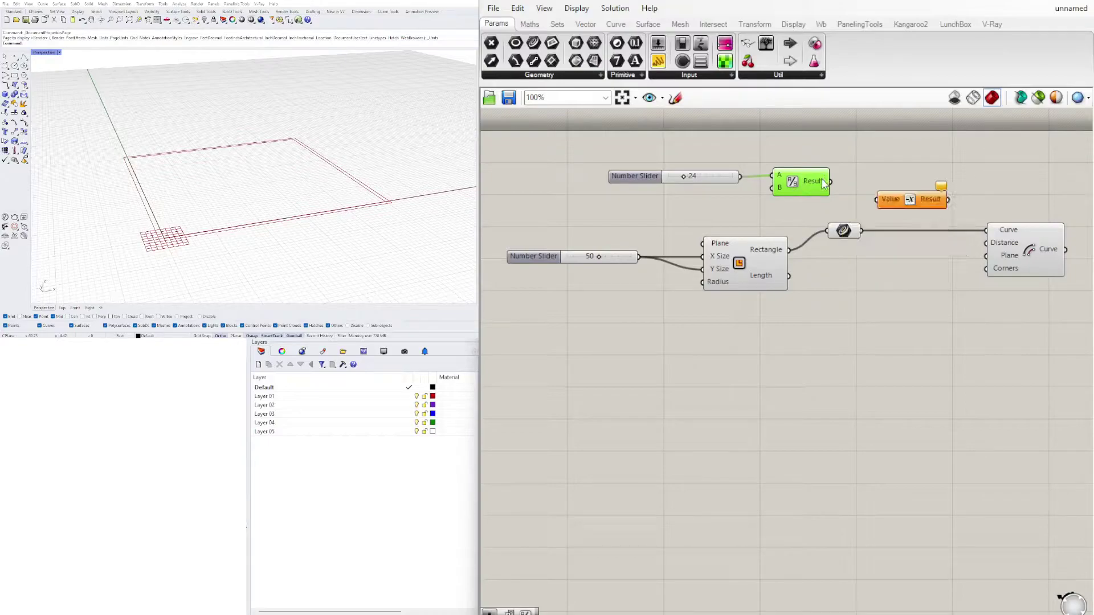
{"action": "left_click", "coordinate": [833, 135]}
{"action": "left_click_drag", "start_coordinate": [832, 181], "coordinate": [876, 199]}
{"action": "left_click_drag", "start_coordinate": [948, 199], "coordinate": [986, 243]}
Move the 24 slider and the Division component closer to the Negative component
{"action": "scroll", "coordinate": [762, 178], "scroll_direction": "up", "scroll_amount": 1}
{"action": "scroll", "coordinate": [763, 177], "scroll_direction": "up", "scroll_amount": 1}
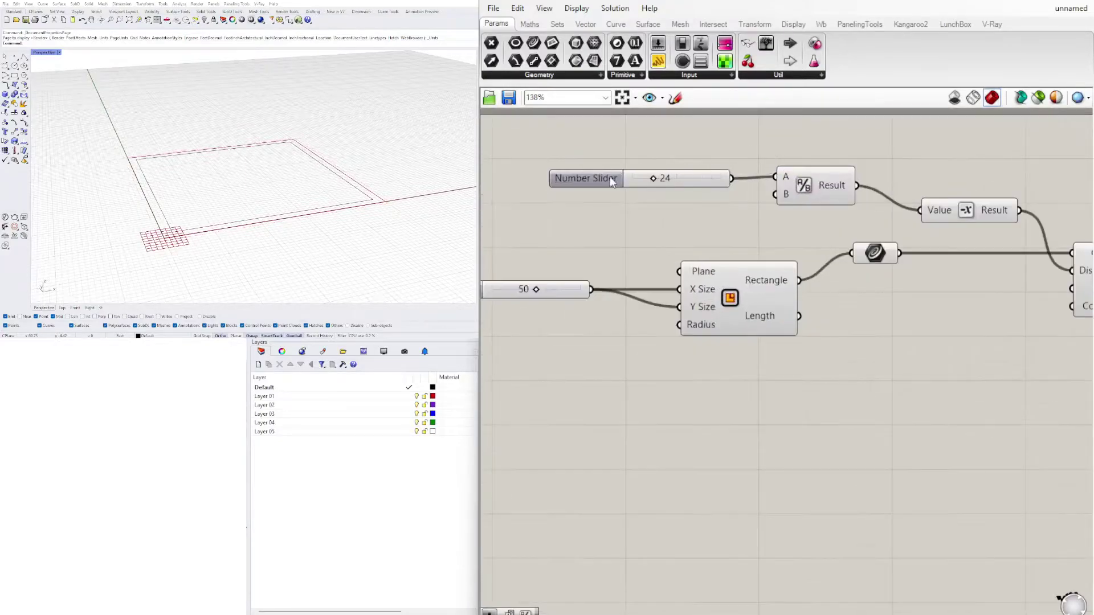
{"action": "left_click", "coordinate": [611, 176]}
{"action": "left_click_drag", "start_coordinate": [796, 159], "coordinate": [663, 204]}
{"action": "left_click_drag", "start_coordinate": [805, 182], "coordinate": [844, 198]}
{"action": "left_click", "coordinate": [842, 159]}
Move the 24 slider and its Division component closer to Negative and rename the slider FOOTING DEPTH
{"action": "left_click", "coordinate": [651, 193]}
{"action": "right_click", "coordinate": [652, 193]}
{"action": "left_click", "coordinate": [655, 163]}
{"action": "right_click", "coordinate": [647, 190]}
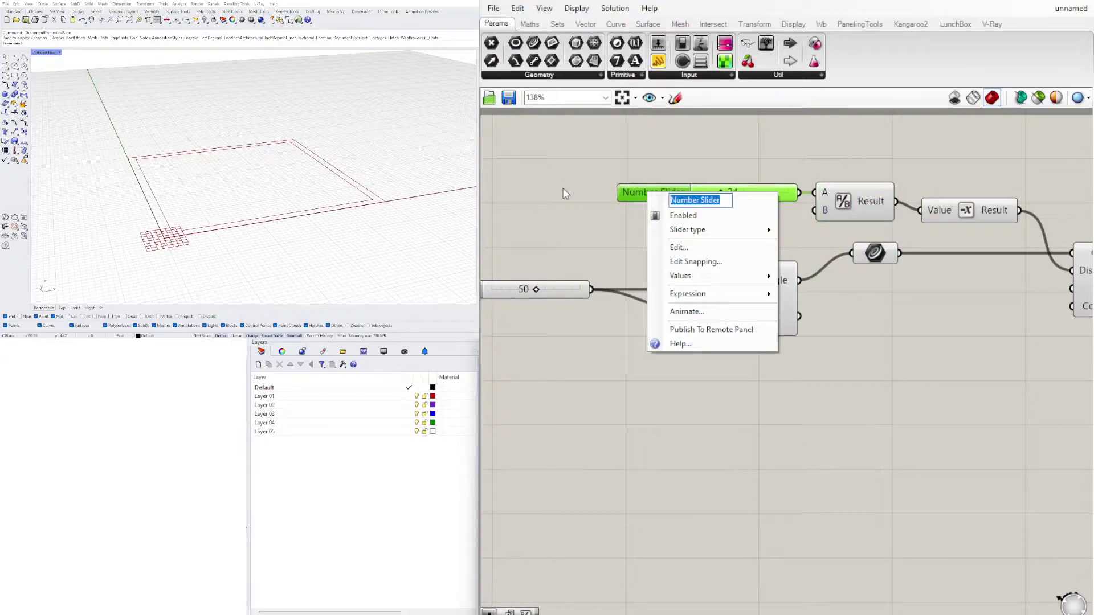
{"action": "type", "text": "footing"}
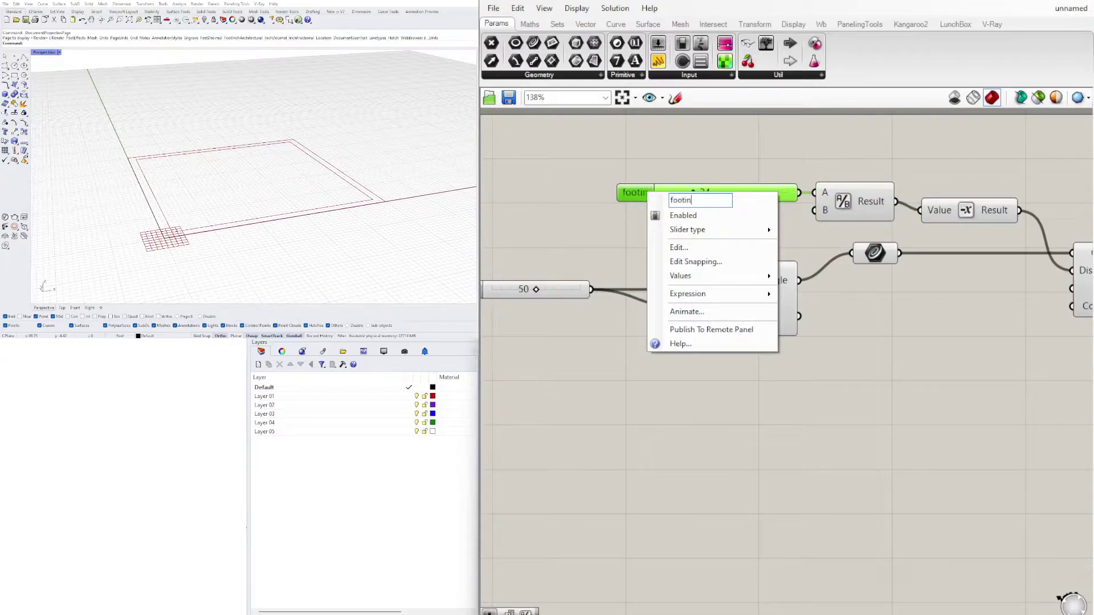
{"action": "key", "text": "BackSpace"}
{"action": "key", "text": "BackSpace"}
{"action": "key", "text": "BackSpace"}
{"action": "key", "text": "BackSpace"}
{"action": "key", "text": "BackSpace"}
{"action": "key", "text": "BackSpace"}
{"action": "key", "text": "BackSpace"}
{"action": "type", "text": "FOOTING DEPTH"}
{"action": "key", "text": "Return"}
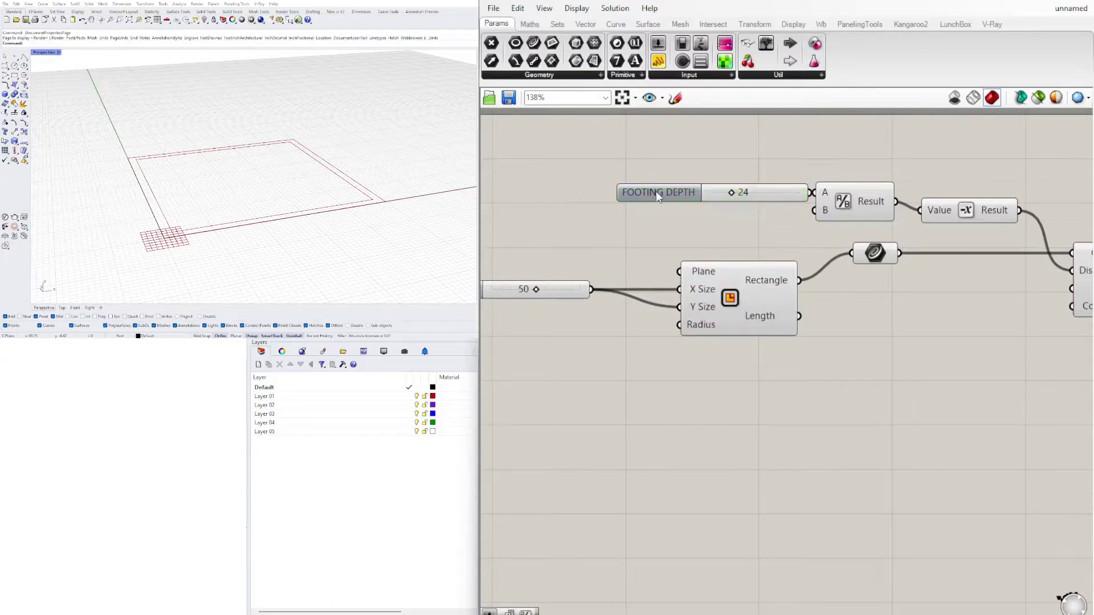
Shift the slider slightly away from the Division component and change its name to FOOTING WIDTH
{"action": "left_click_drag", "start_coordinate": [683, 192], "coordinate": [742, 201]}
{"action": "right_click", "coordinate": [662, 192]}
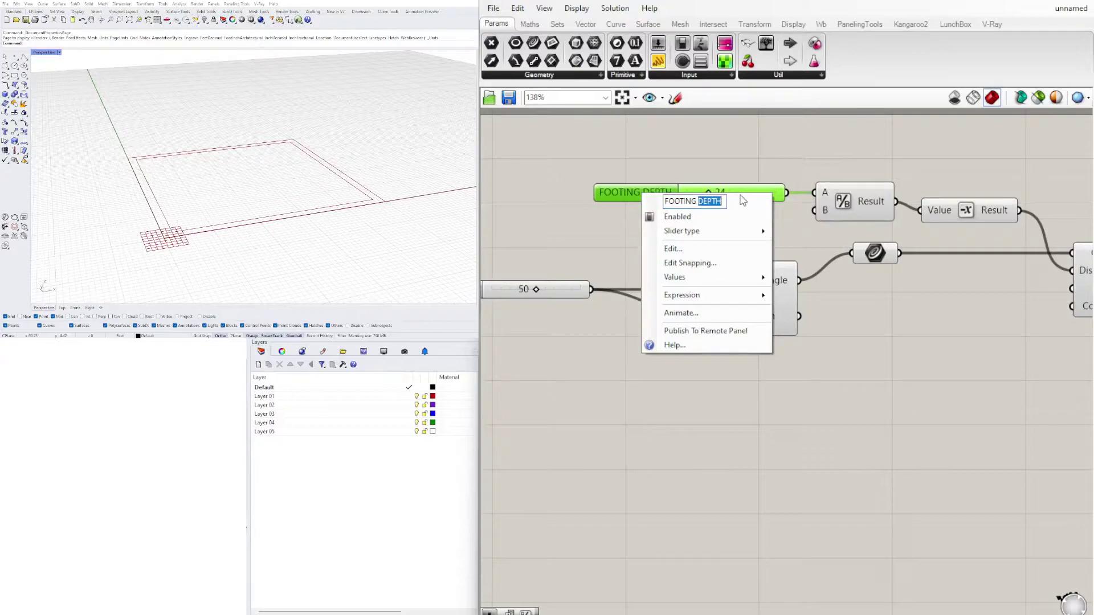
{"action": "type", "text": "WIDTH"}
{"action": "key", "text": "Return"}
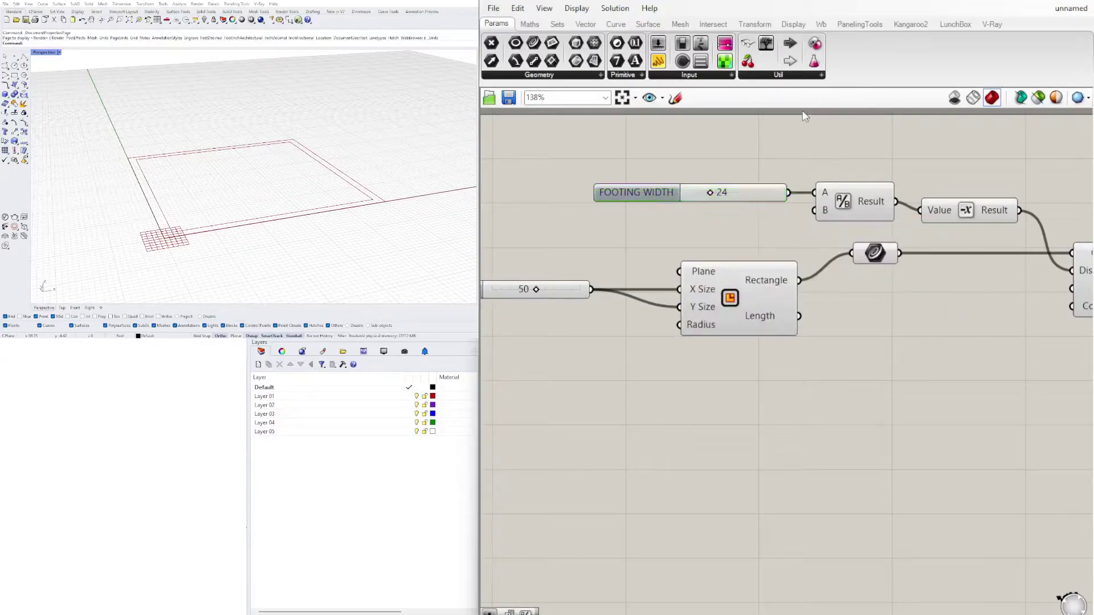
Move the Curve parameter between Rectangle and Offset Curve closer to Offset Curve
{"action": "right_click_drag", "start_coordinate": [649, 274], "coordinate": [821, 281]}
{"action": "scroll", "coordinate": [821, 281], "scroll_direction": "down", "scroll_amount": 2}
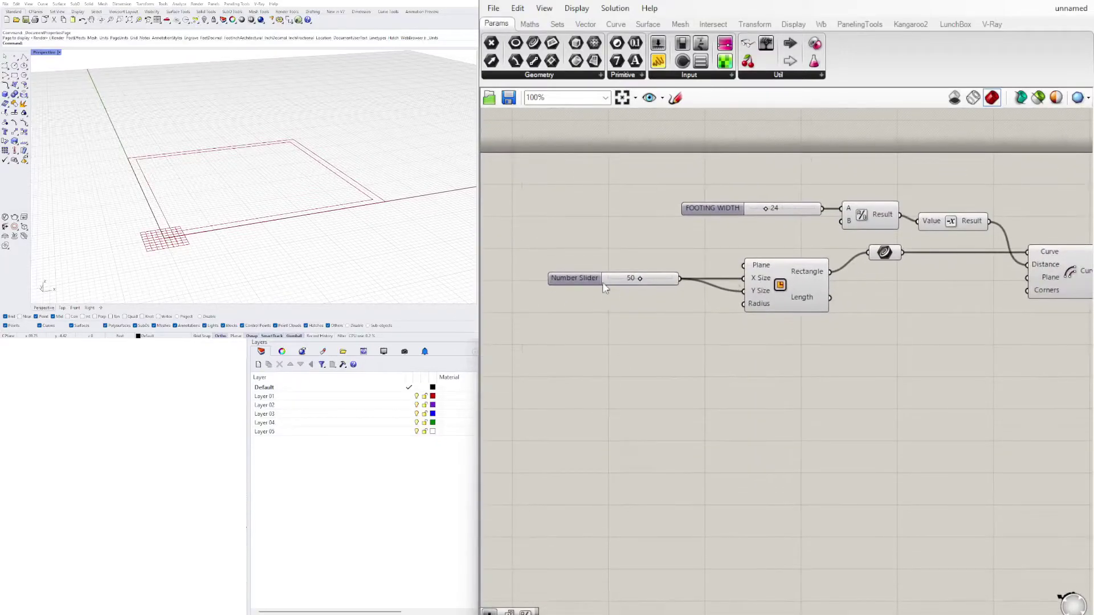
{"action": "left_click_drag", "start_coordinate": [884, 253], "coordinate": [936, 250]}
{"action": "left_click", "coordinate": [945, 297]}
{"action": "right_click_drag", "start_coordinate": [1042, 316], "coordinate": [806, 306]}
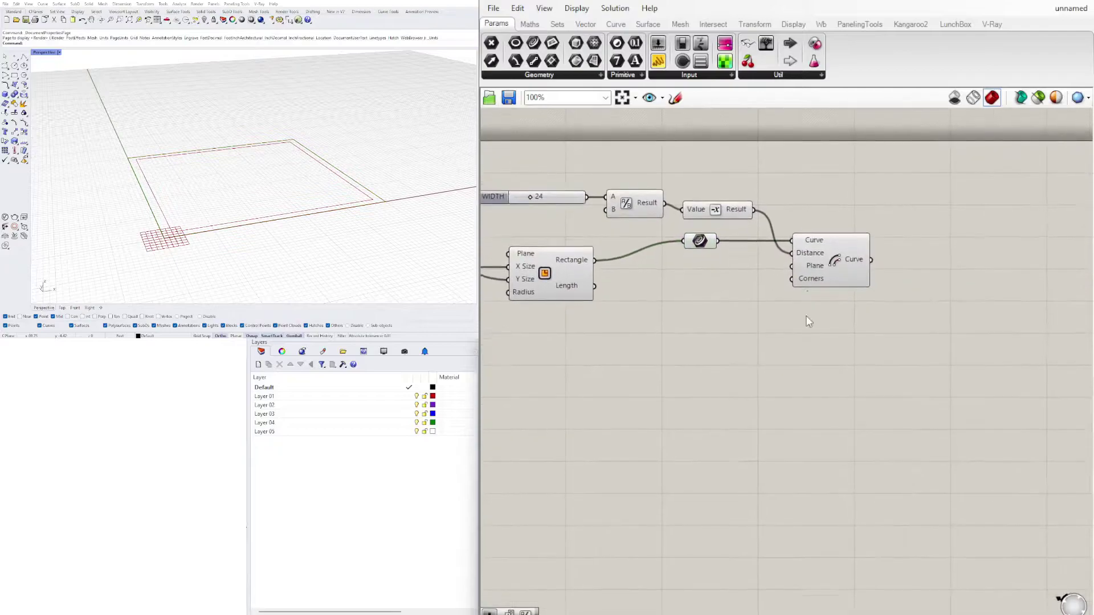
Add a Boundary Surfaces component and wire both the Curve parameter and Offset Curve's result into its Edges input
{"action": "left_click", "coordinate": [831, 256]}
{"action": "left_click", "coordinate": [956, 234]}
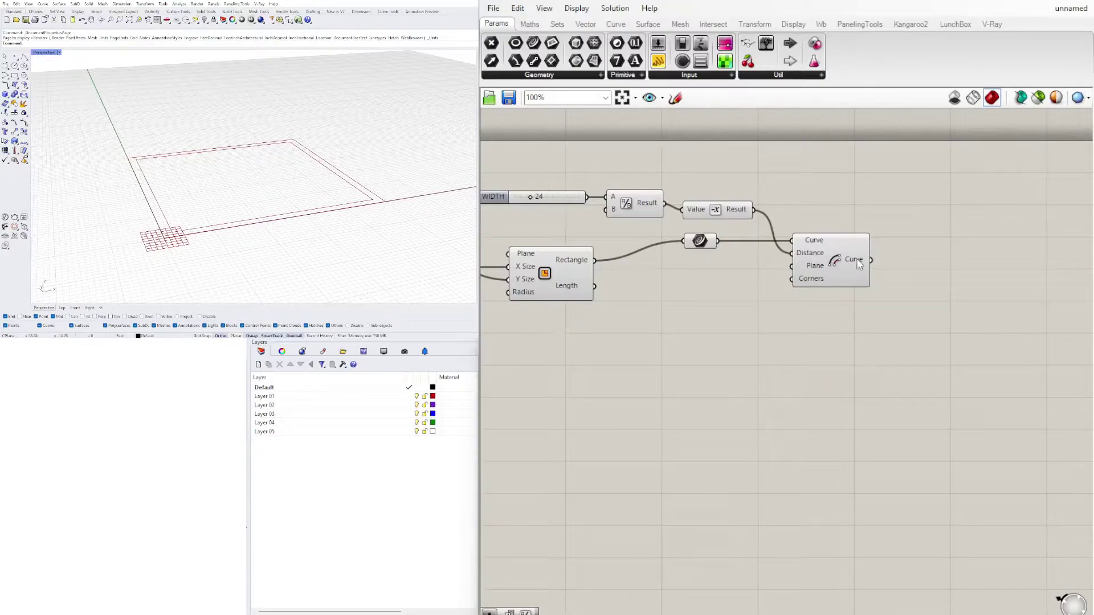
{"action": "left_click", "coordinate": [700, 240]}
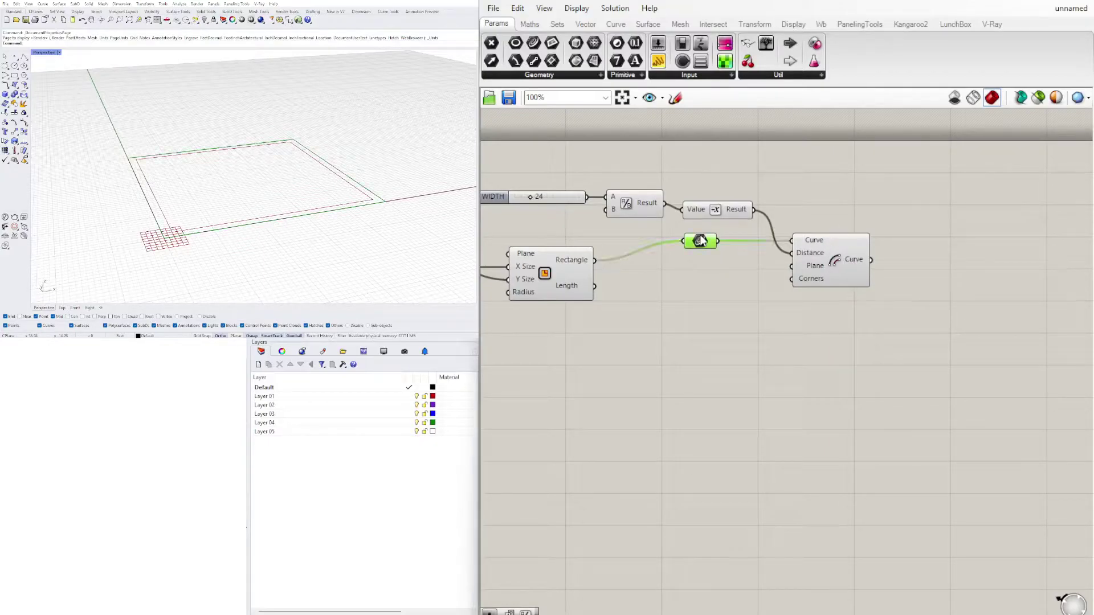
{"action": "left_click", "coordinate": [838, 258]}
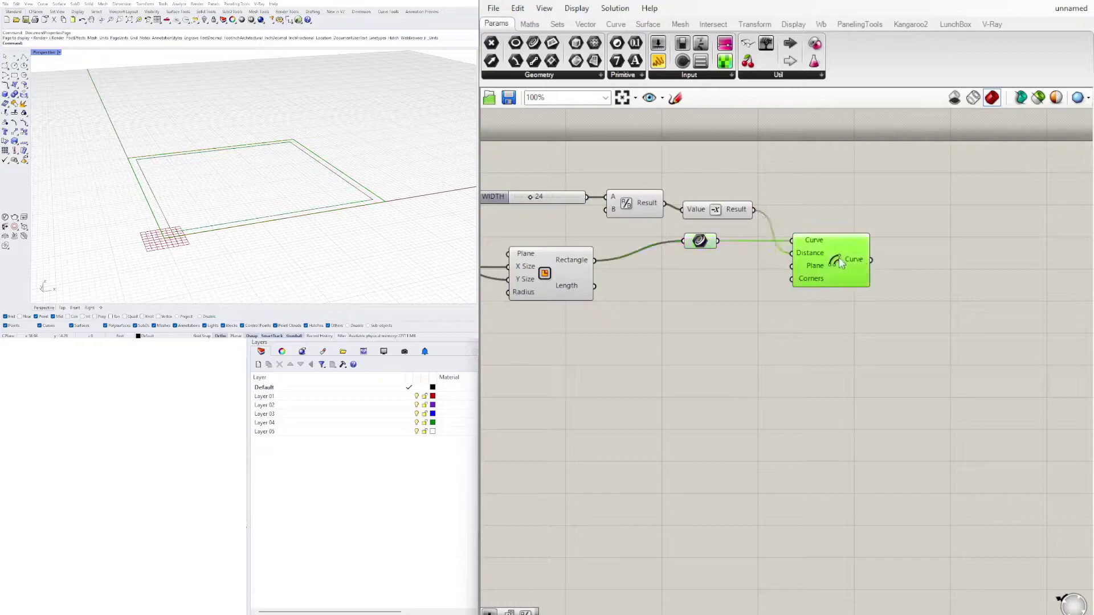
{"action": "double_click", "coordinate": [947, 214]}
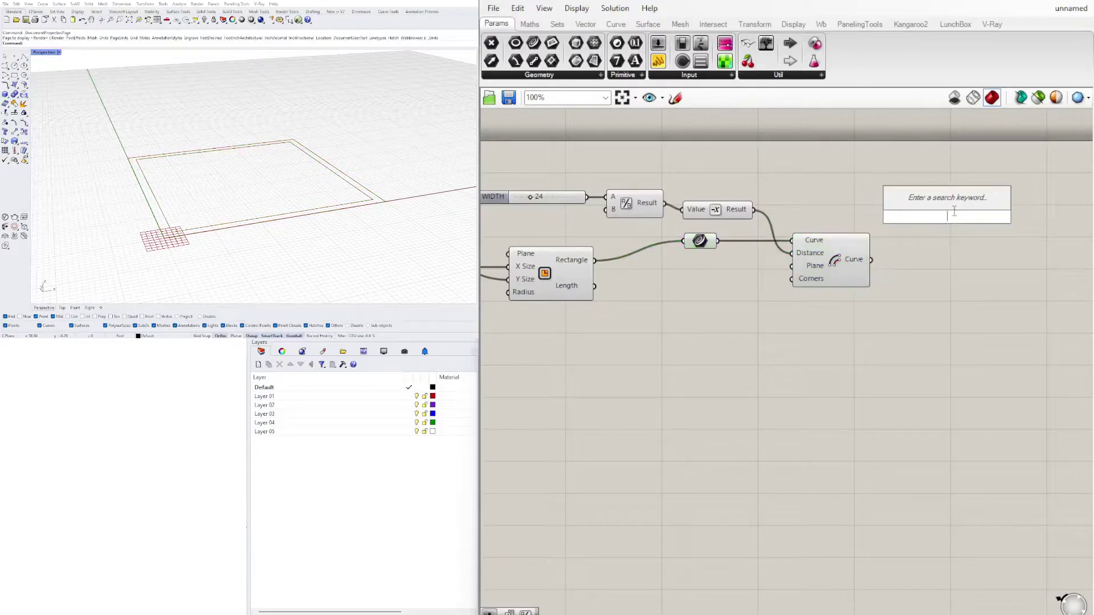
{"action": "type", "text": "BOUN"}
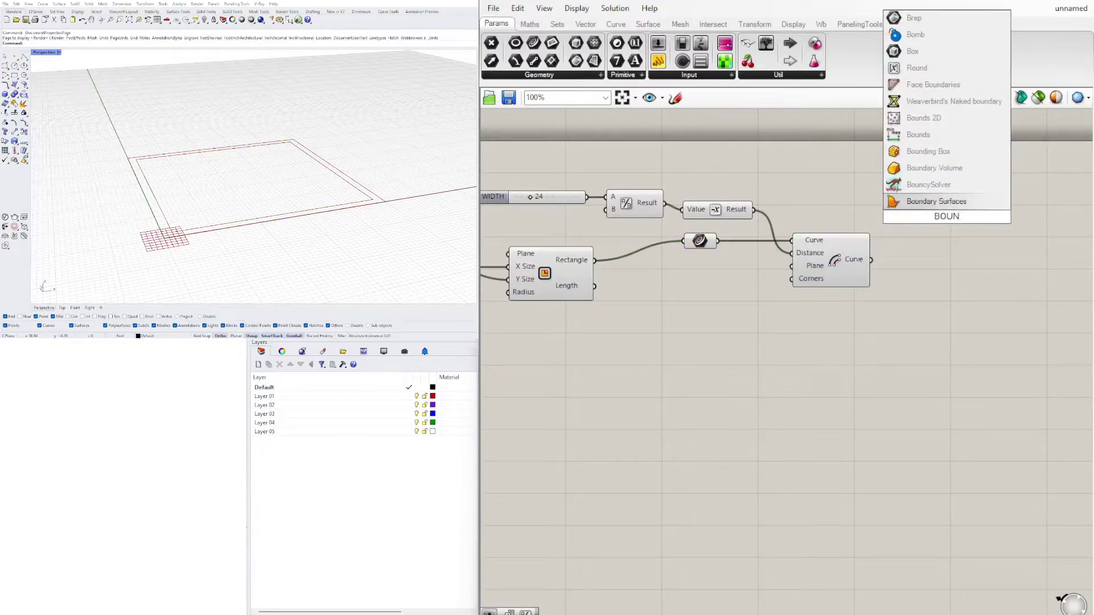
{"action": "left_click", "coordinate": [906, 206]}
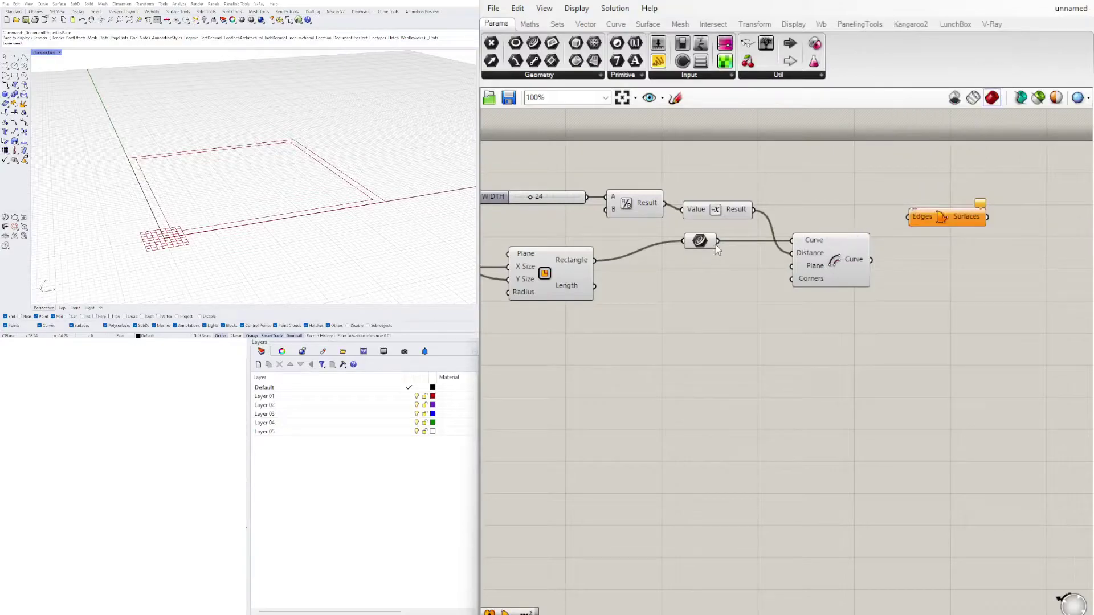
{"action": "left_click_drag", "start_coordinate": [717, 241], "coordinate": [908, 218]}
{"action": "left_click", "coordinate": [854, 266]}
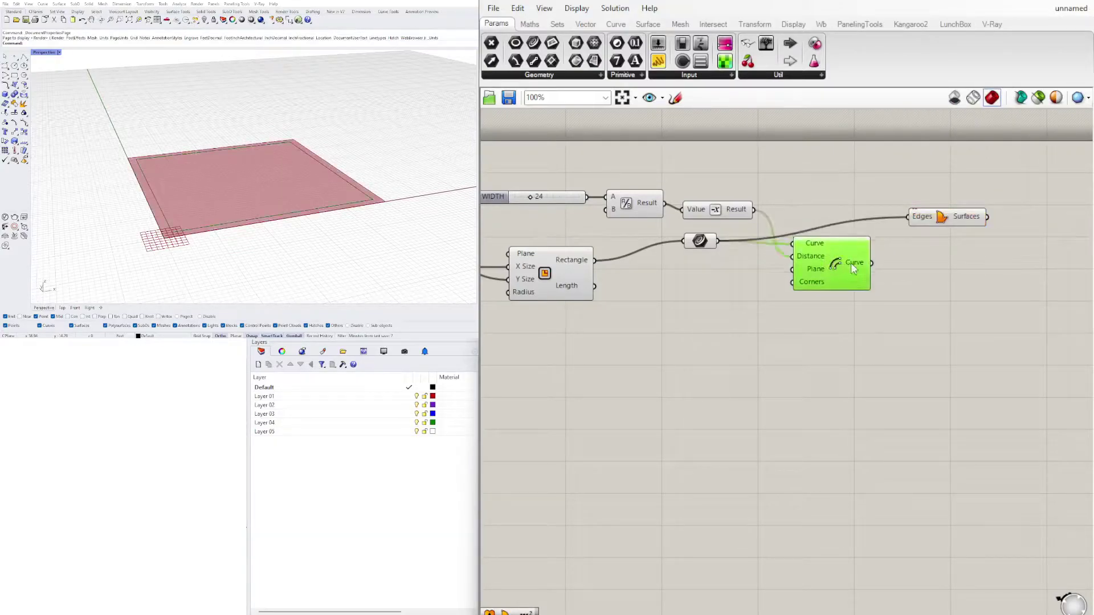
{"action": "left_click_drag", "start_coordinate": [872, 262], "coordinate": [922, 228], "text": "shift"}
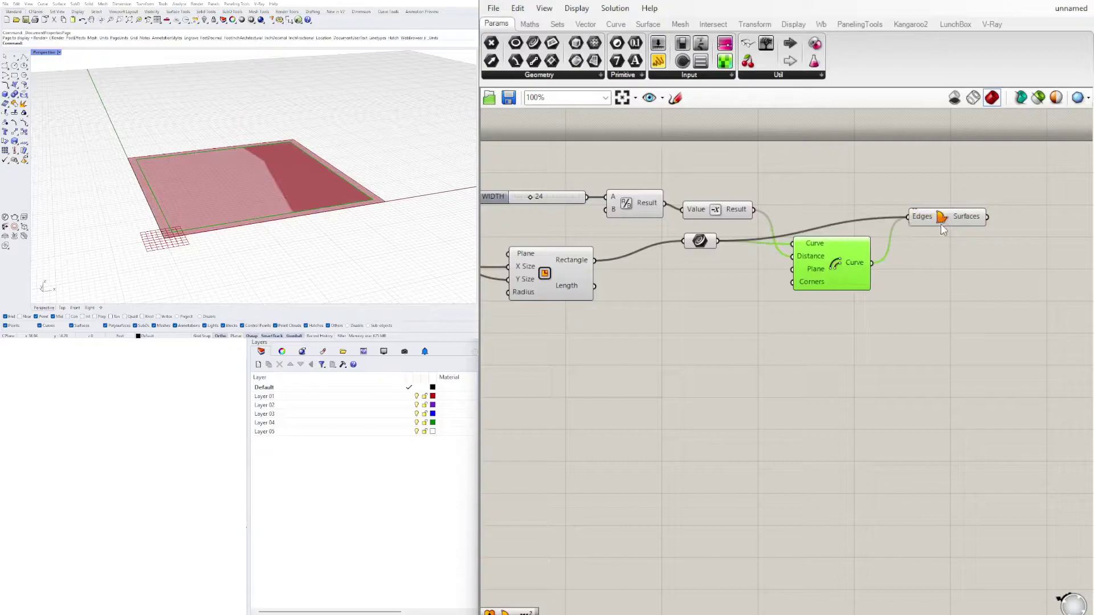
Flatten the Edges input of the Boundary Surfaces component
{"action": "left_click", "coordinate": [941, 221]}
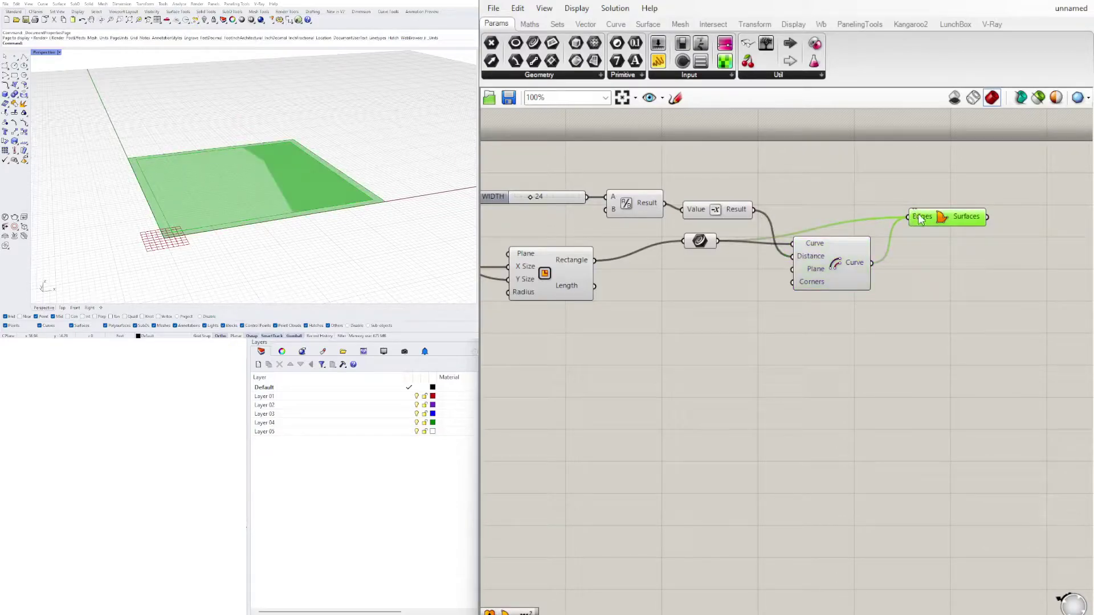
{"action": "right_click", "coordinate": [922, 220]}
{"action": "left_click", "coordinate": [957, 317]}
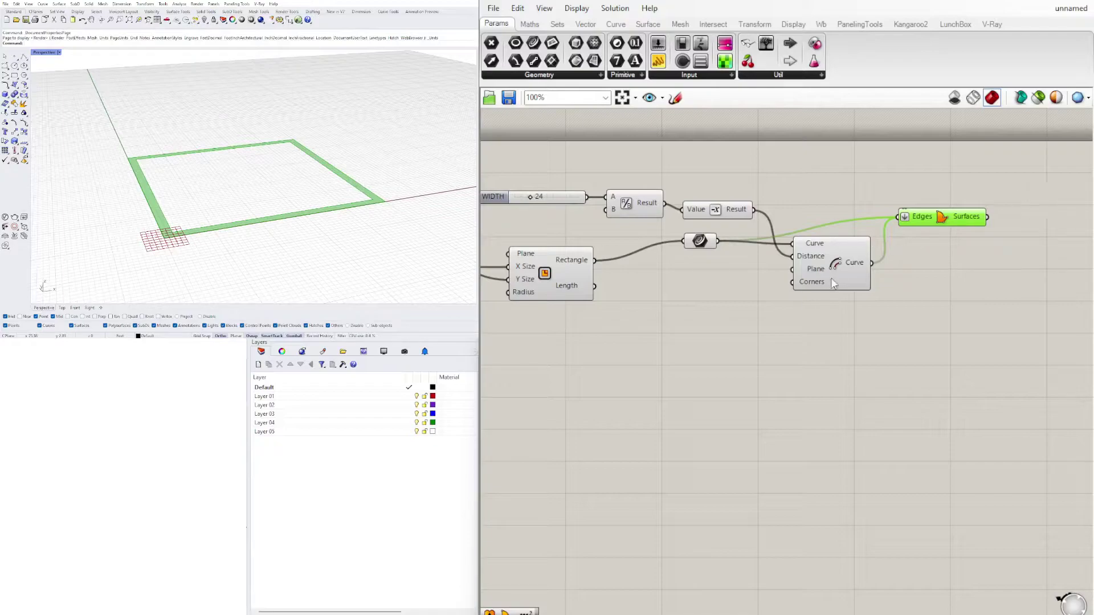
Rearrange the components so Boundary Surfaces lines up with the Curve parameter and Offset Curve sits between and below them
{"action": "mouse_move", "coordinate": [823, 272]}
{"action": "left_mouse_down"}
{"action": "mouse_move", "coordinate": [793, 285]}
{"action": "mouse_move", "coordinate": [812, 280]}
{"action": "left_mouse_up"}
{"action": "left_click_drag", "start_coordinate": [932, 211], "coordinate": [915, 229]}
{"action": "left_click_drag", "start_coordinate": [826, 273], "coordinate": [815, 290]}
{"action": "scroll", "coordinate": [359, 210], "scroll_direction": "up", "scroll_amount": 3}
{"action": "scroll", "coordinate": [359, 211], "scroll_direction": "up", "scroll_amount": 4}
{"action": "scroll", "coordinate": [417, 198], "scroll_direction": "down", "scroll_amount": 4}
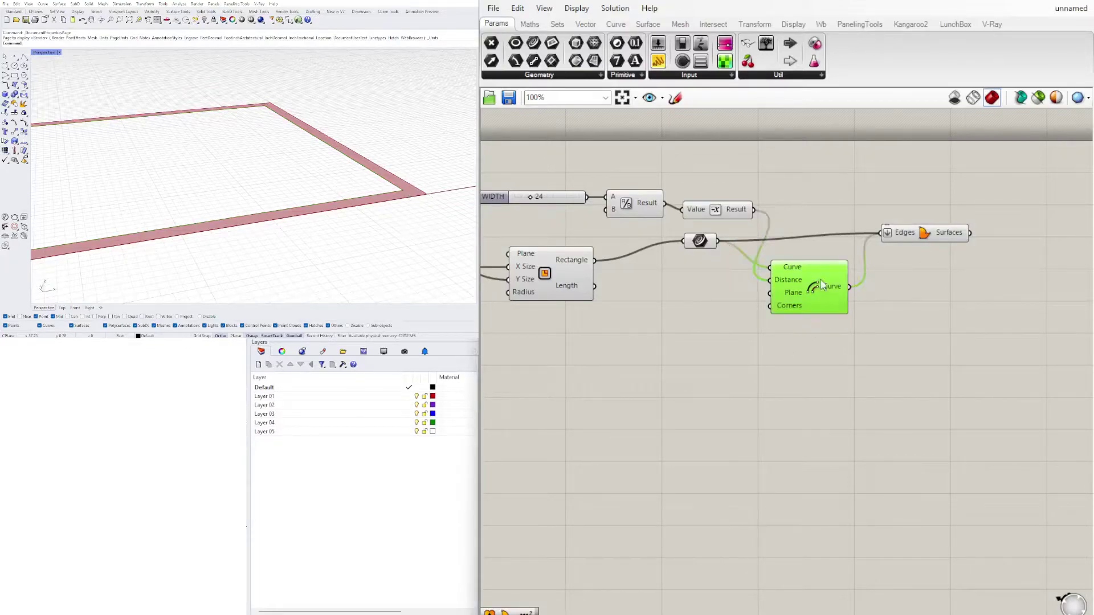
{"action": "left_click_drag", "start_coordinate": [819, 279], "coordinate": [826, 275]}
{"action": "left_click_drag", "start_coordinate": [928, 235], "coordinate": [919, 242]}
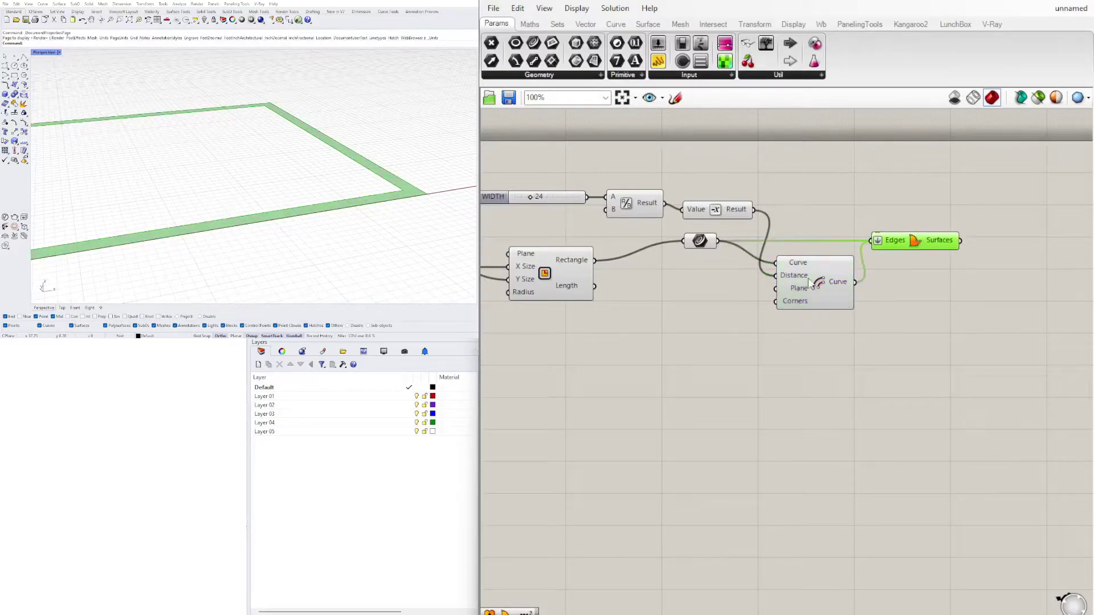
{"action": "left_click_drag", "start_coordinate": [810, 284], "coordinate": [797, 288]}
{"action": "left_click", "coordinate": [928, 333]}
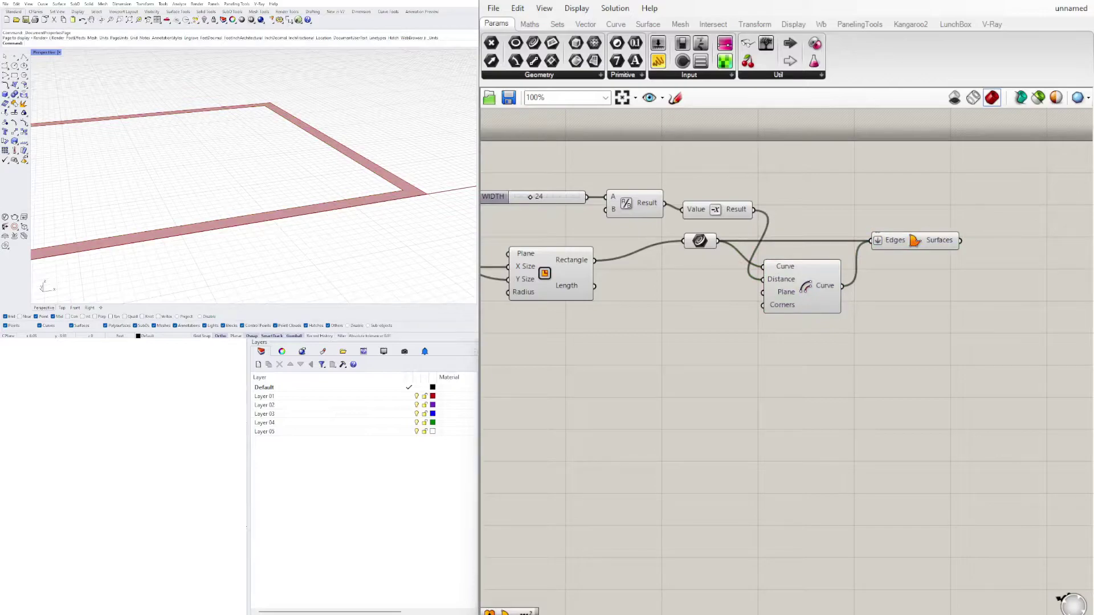
Add an Extrude component after Boundary Surfaces and wire the Surfaces output into its Base input
{"action": "double_click", "coordinate": [1023, 296]}
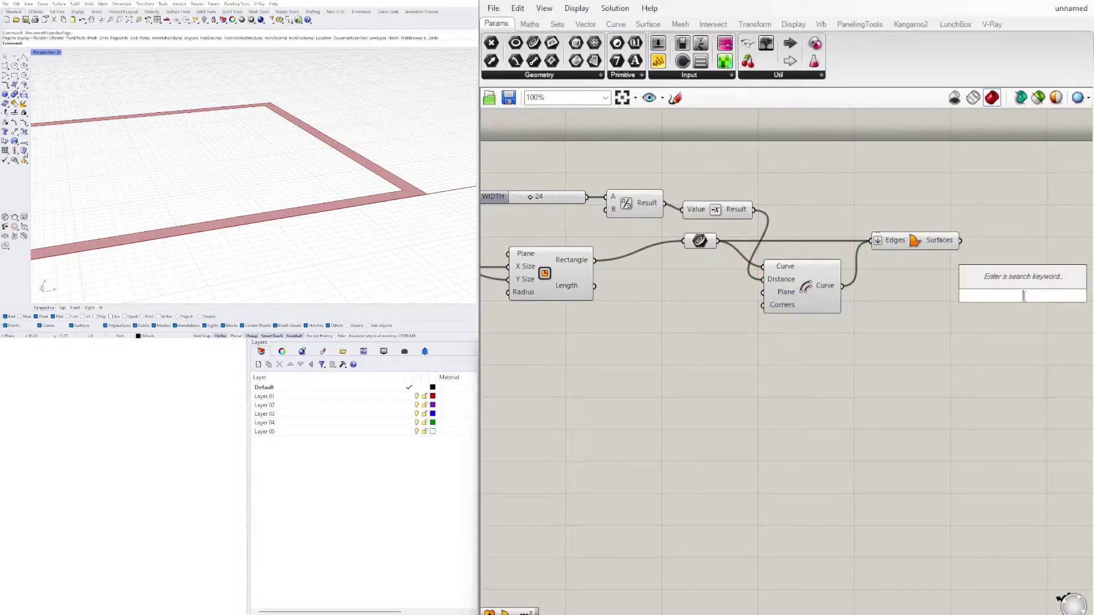
{"action": "type", "text": "EXTR"}
{"action": "left_click", "coordinate": [983, 270]}
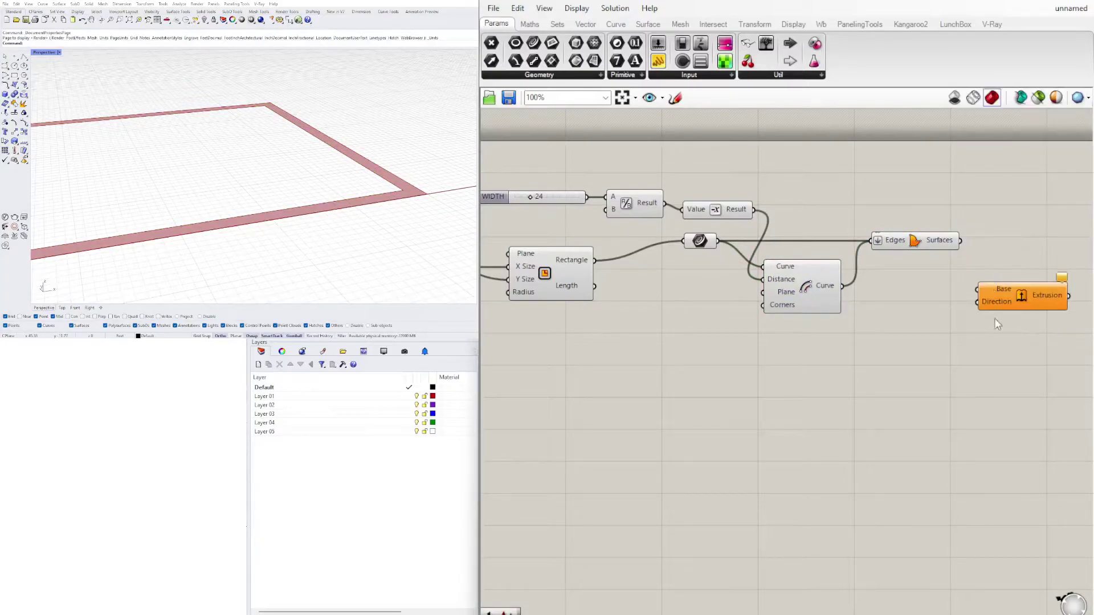
{"action": "right_click_drag", "start_coordinate": [997, 329], "coordinate": [887, 336]}
{"action": "left_click_drag", "start_coordinate": [911, 308], "coordinate": [987, 270]}
{"action": "left_click", "coordinate": [916, 324]}
{"action": "left_click", "coordinate": [801, 250]}
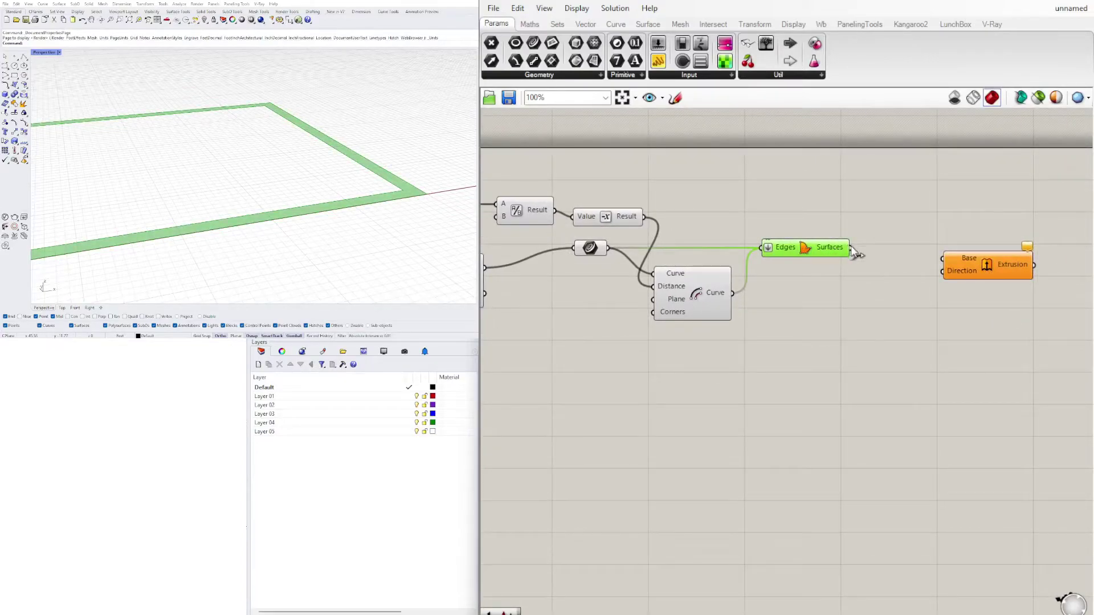
{"action": "left_click_drag", "start_coordinate": [851, 248], "coordinate": [943, 259]}
{"action": "left_click_drag", "start_coordinate": [1009, 285], "coordinate": [1040, 278]}
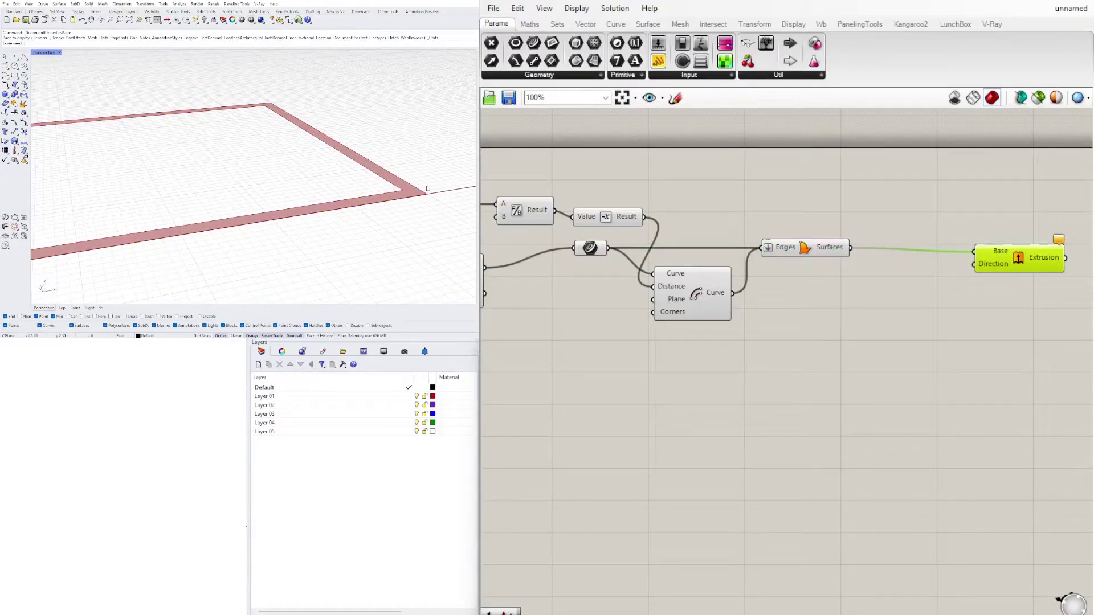
Add a Unit Z vector component below the Boundary Surfaces component
{"action": "double_click", "coordinate": [822, 322]}
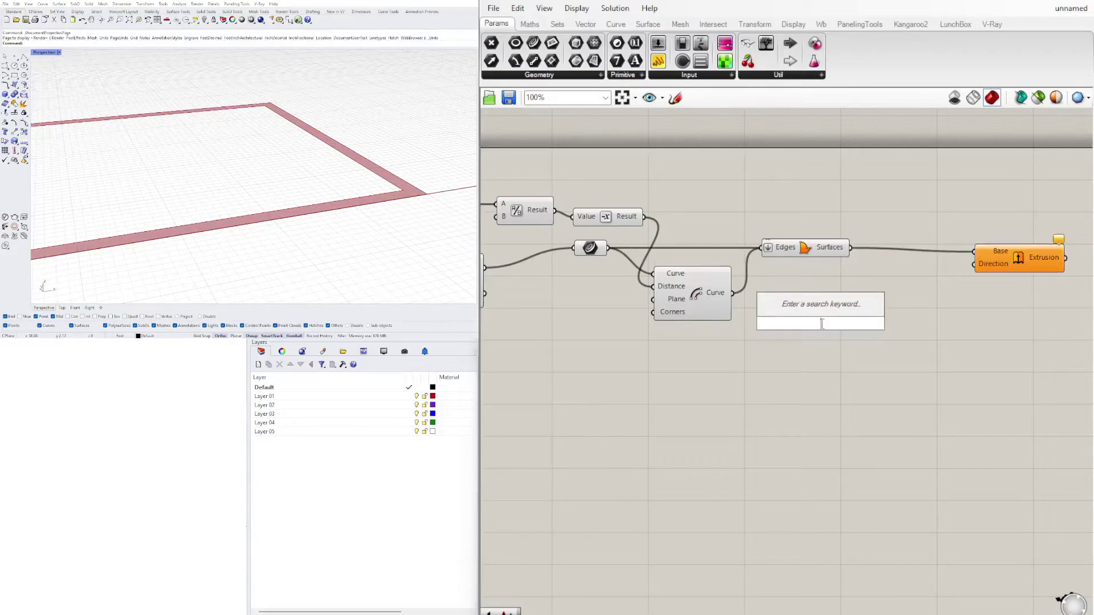
{"action": "type", "text": "unit z"}
{"action": "key", "text": "Return"}
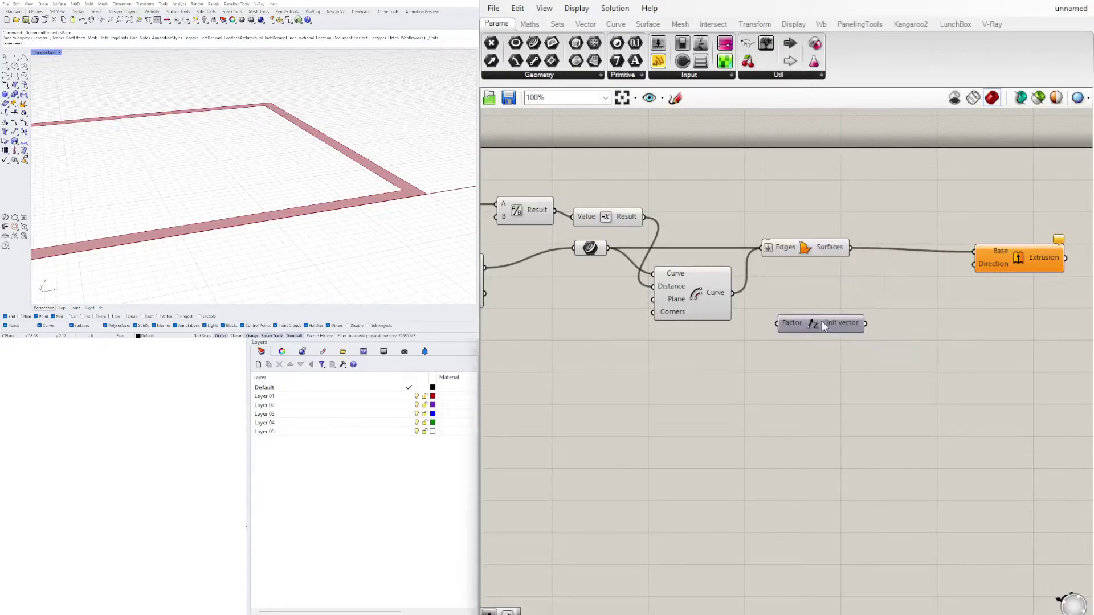
{"action": "left_click_drag", "start_coordinate": [822, 320], "coordinate": [800, 329]}
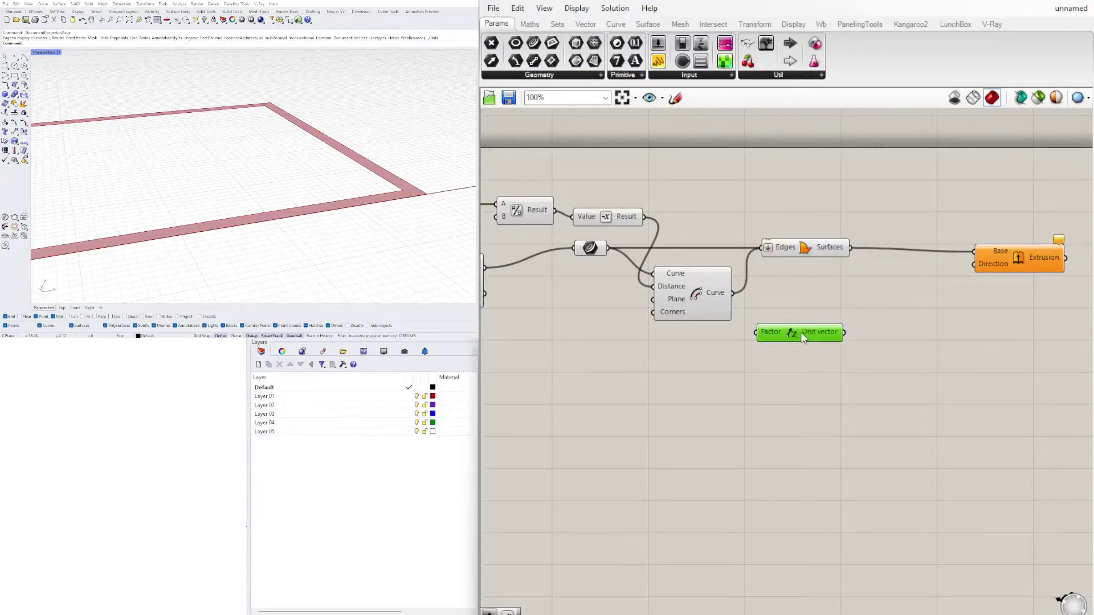
Add a Negative component after Unit Z and chain the unit vector through it to Extrude's Direction input
{"action": "double_click", "coordinate": [906, 323]}
{"action": "type", "text": "NEG"}
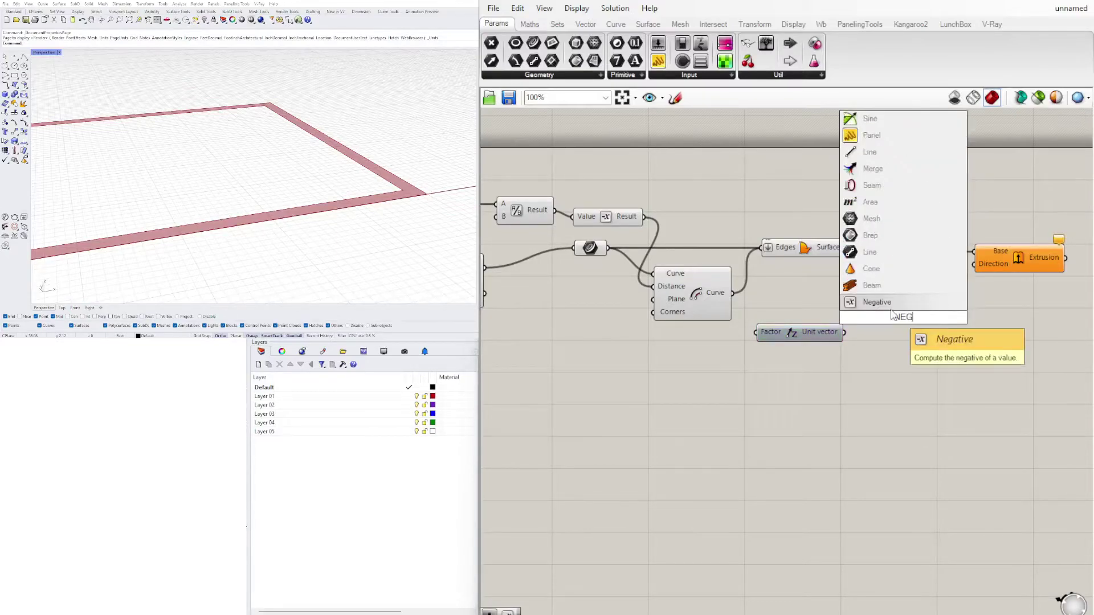
{"action": "key", "text": "Return"}
{"action": "left_click", "coordinate": [890, 336]}
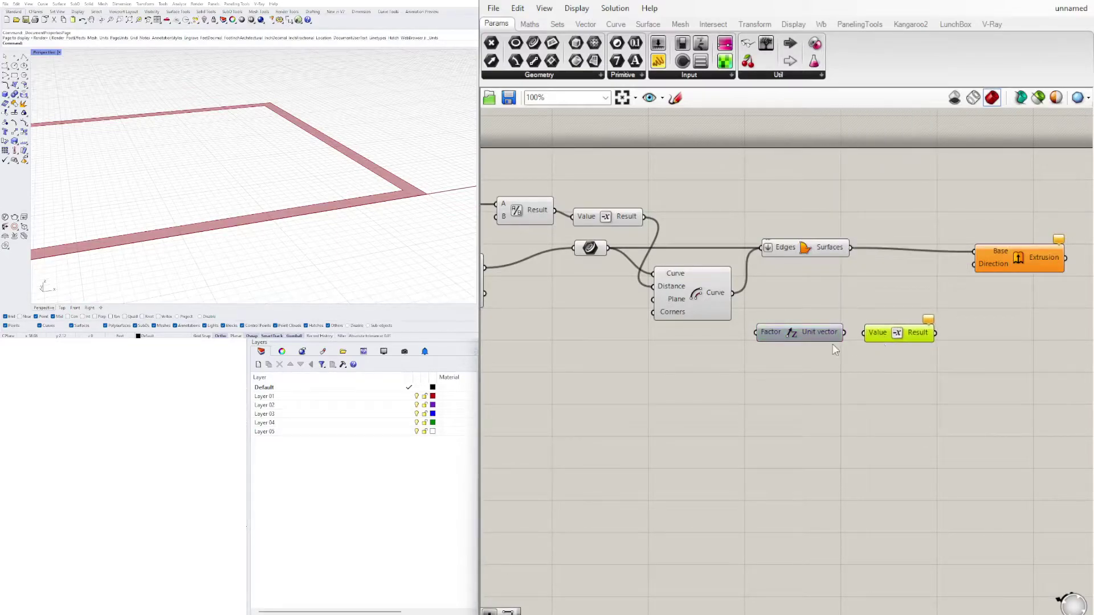
{"action": "left_click_drag", "start_coordinate": [844, 333], "coordinate": [863, 333]}
{"action": "left_click_drag", "start_coordinate": [936, 334], "coordinate": [974, 272]}
{"action": "left_click", "coordinate": [1025, 248]}
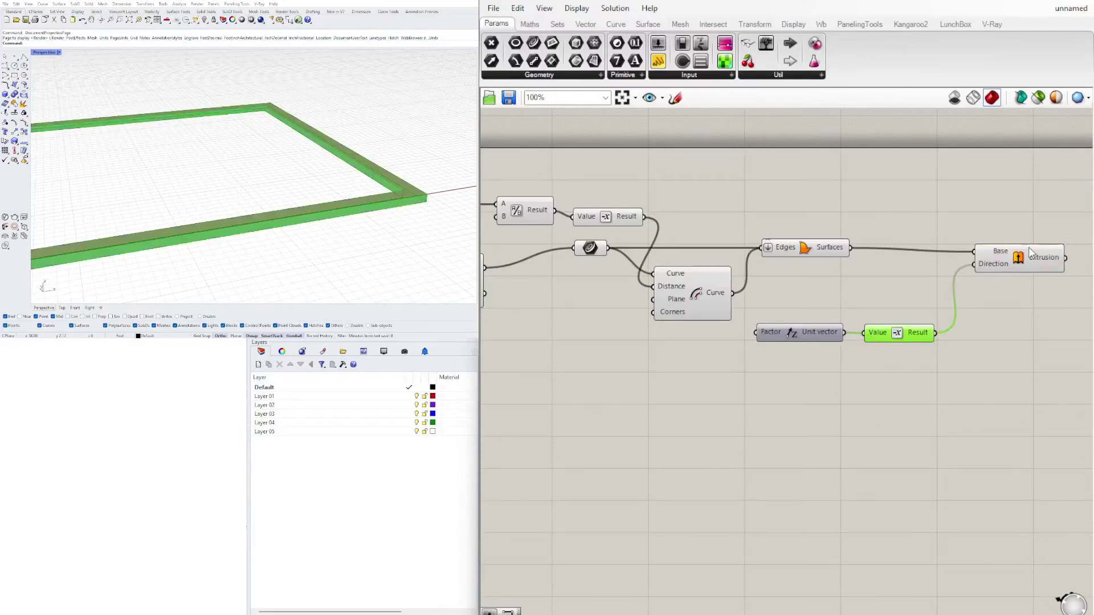
Copy the FOOTING WIDTH slider together with its Division component to a spot just before the Unit Z component
{"action": "left_click", "coordinate": [749, 199]}
{"action": "right_click_drag", "start_coordinate": [622, 233], "coordinate": [752, 251]}
{"action": "scroll", "coordinate": [843, 244], "scroll_direction": "down", "scroll_amount": 1}
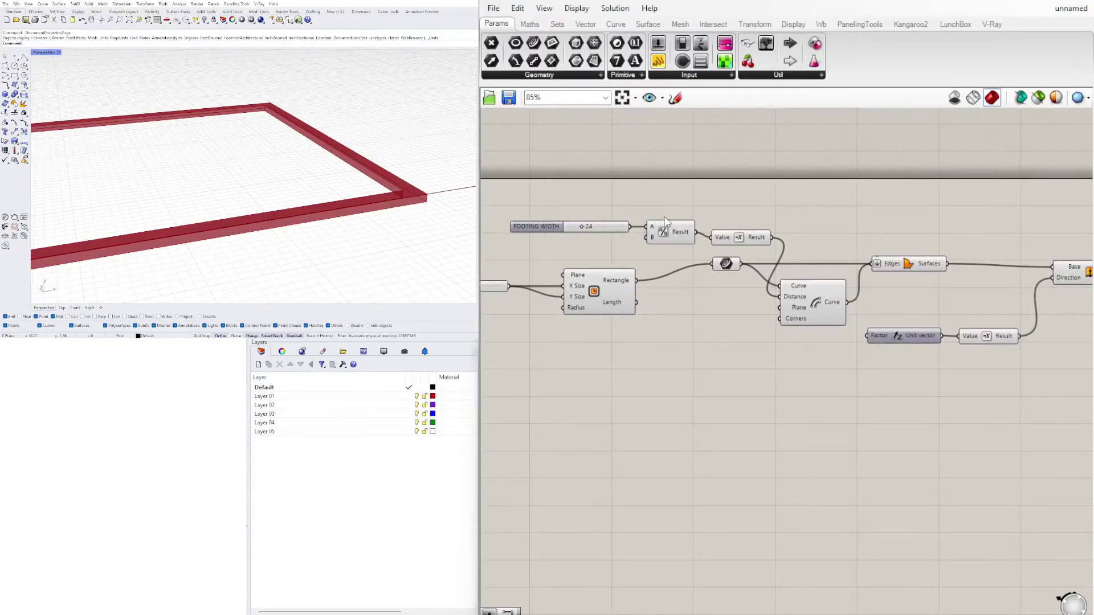
{"action": "left_click_drag", "start_coordinate": [671, 201], "coordinate": [574, 251]}
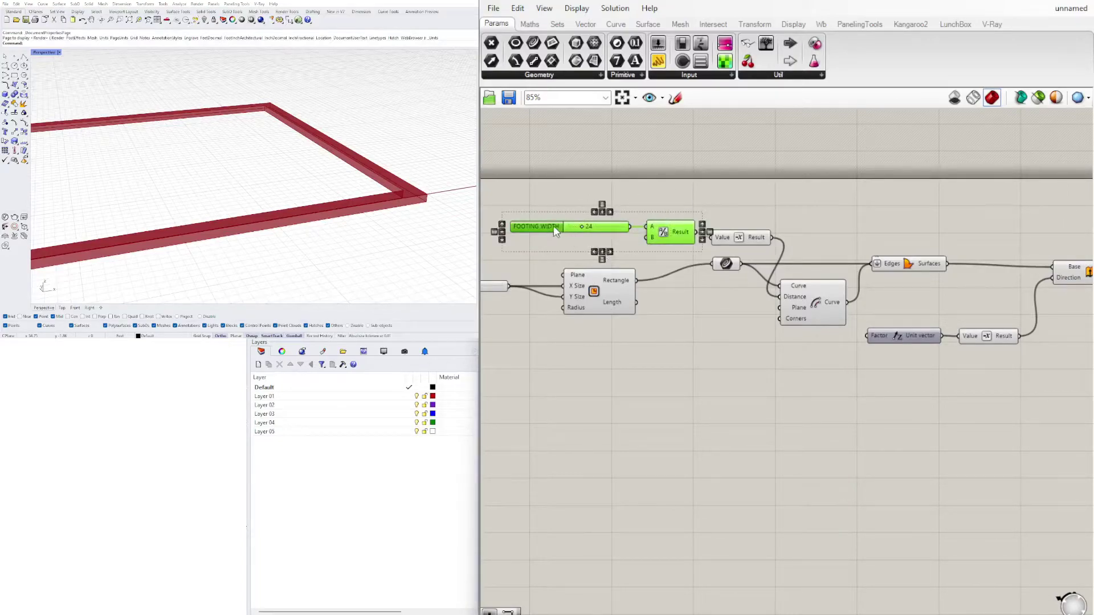
{"action": "left_click_drag", "start_coordinate": [548, 229], "coordinate": [806, 349]}
Rename the copied slider FOOTING DEPTH and set its value to 36
{"action": "left_click", "coordinate": [795, 421]}
{"action": "scroll", "coordinate": [681, 356], "scroll_direction": "up", "scroll_amount": 2}
{"action": "right_click", "coordinate": [676, 332]}
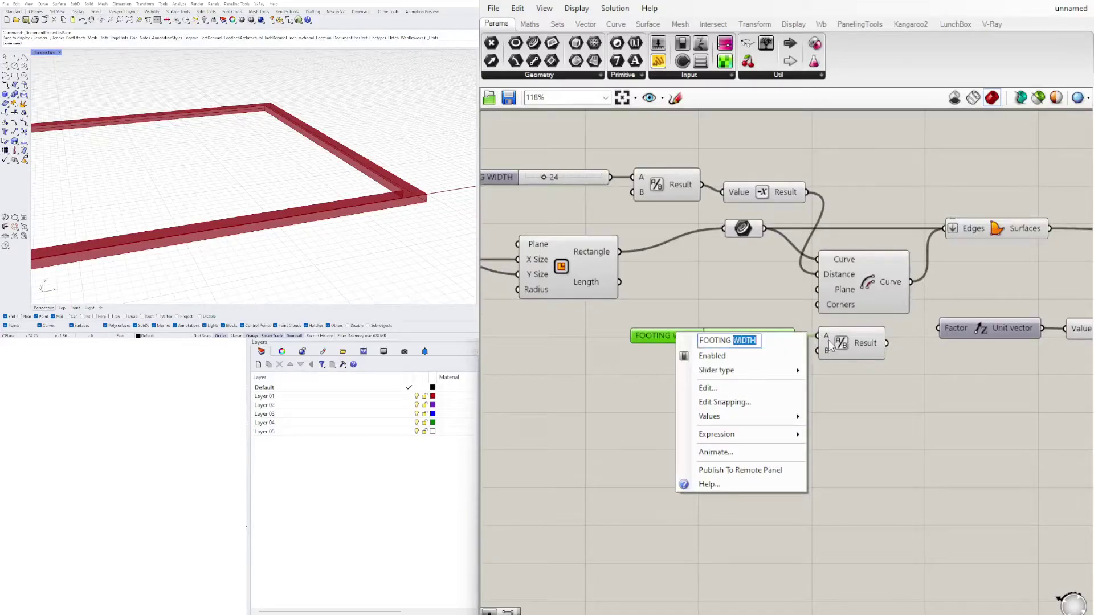
{"action": "type", "text": "DEP"}
{"action": "key", "text": "Return"}
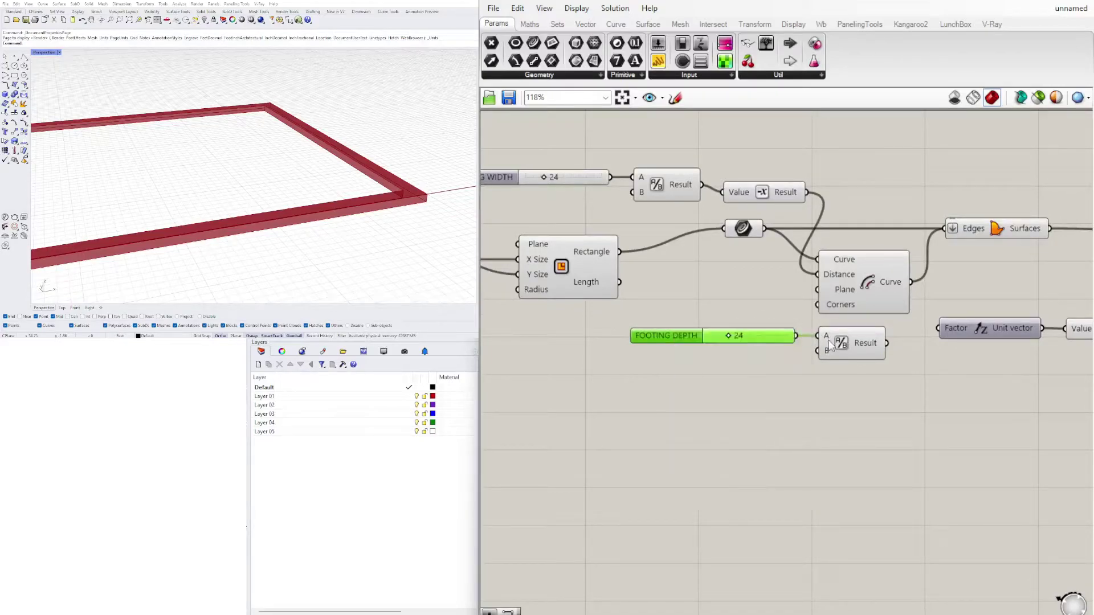
{"action": "double_click", "coordinate": [739, 337]}
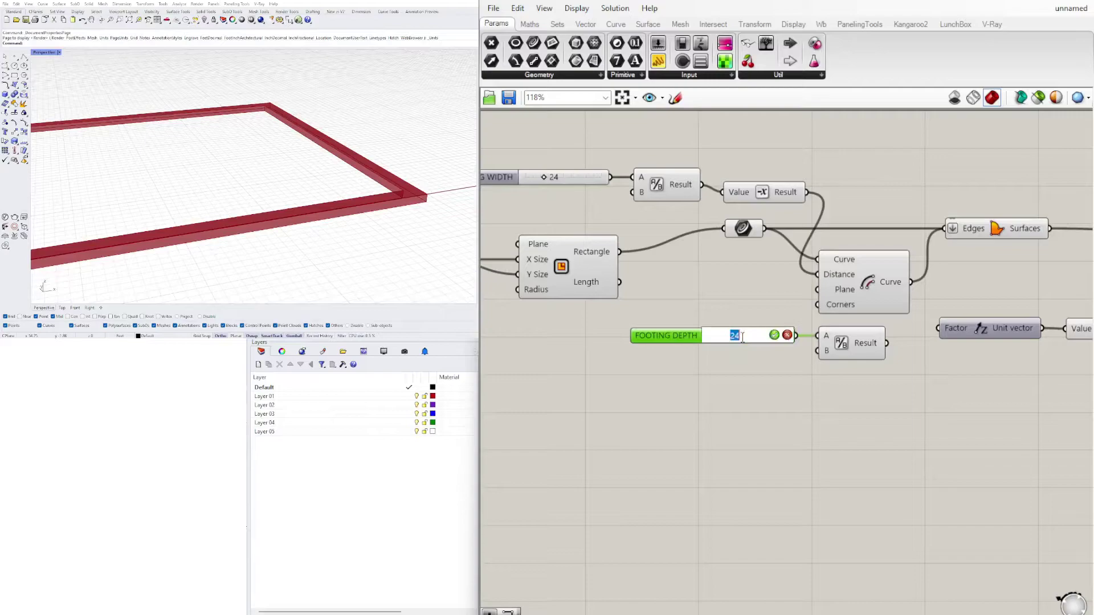
{"action": "type", "text": "36"}
{"action": "key", "text": "Return"}
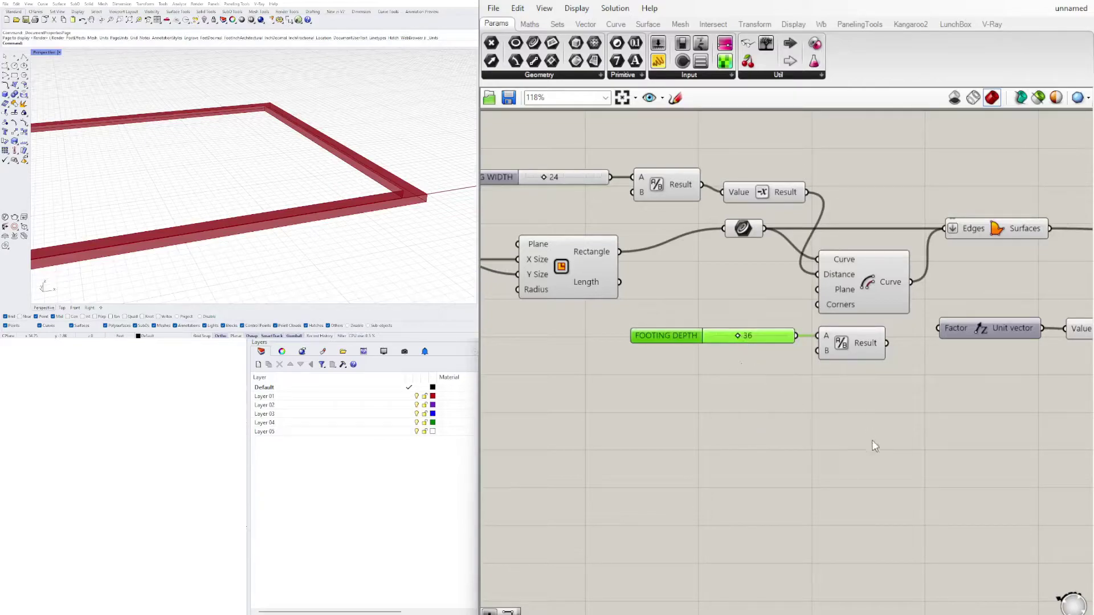
{"action": "left_click", "coordinate": [846, 440]}
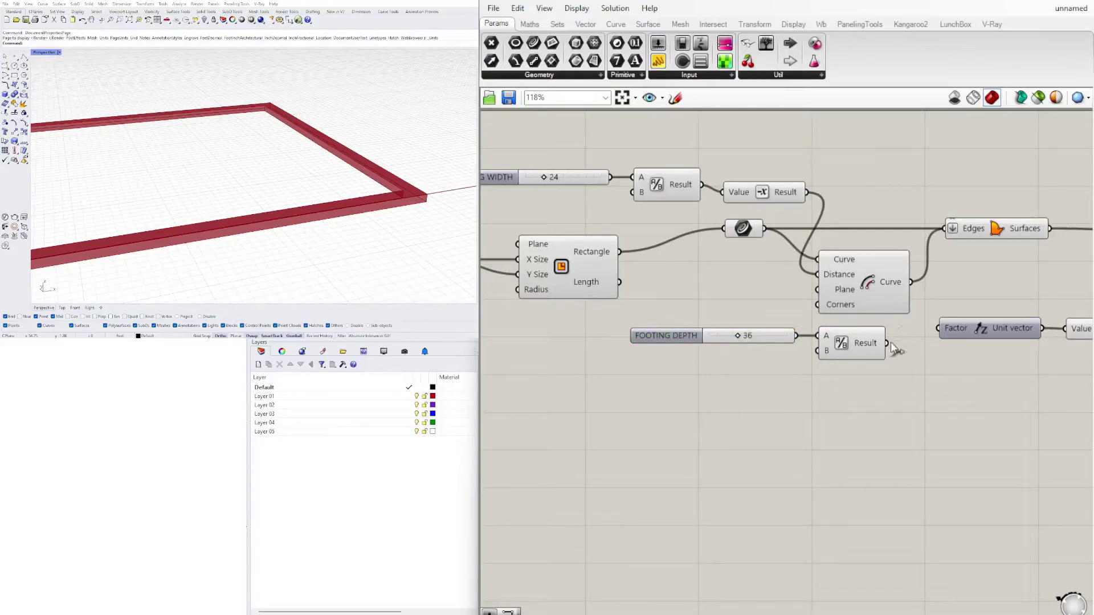
Wire the FOOTING DEPTH Division's Result into the Unit Z component's Factor input
{"action": "left_click_drag", "start_coordinate": [890, 344], "coordinate": [941, 330]}
{"action": "right_click_drag", "start_coordinate": [986, 369], "coordinate": [784, 386]}
{"action": "right_click_drag", "start_coordinate": [1045, 258], "coordinate": [933, 269]}
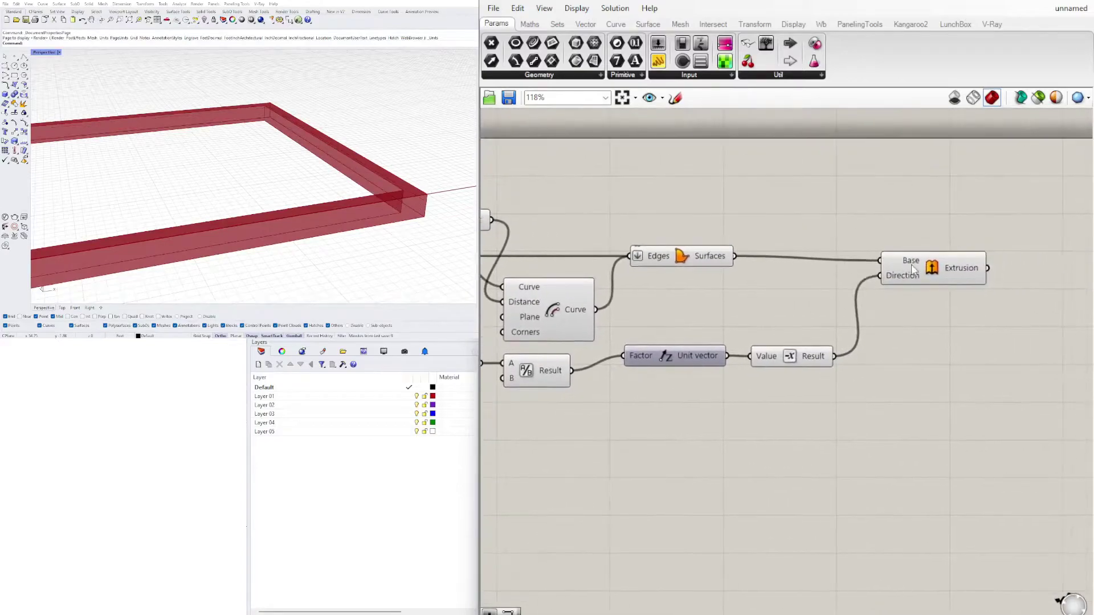
{"action": "left_click", "coordinate": [932, 269]}
Try a different value on the FOOTING DEPTH slider and restore it to 36
{"action": "right_click_drag", "start_coordinate": [496, 377], "coordinate": [838, 376]}
{"action": "scroll", "coordinate": [768, 364], "scroll_direction": "up", "scroll_amount": 5}
{"action": "mouse_move", "coordinate": [779, 363]}
{"action": "left_mouse_down"}
{"action": "mouse_move", "coordinate": [813, 363]}
{"action": "mouse_move", "coordinate": [795, 356]}
{"action": "left_mouse_up"}
{"action": "double_click", "coordinate": [810, 358]}
{"action": "type", "text": "36"}
{"action": "key", "text": "Return"}
{"action": "left_click", "coordinate": [769, 240]}
{"action": "scroll", "coordinate": [769, 239], "scroll_direction": "down", "scroll_amount": 5}
{"action": "right_click_drag", "start_coordinate": [818, 232], "coordinate": [764, 318]}
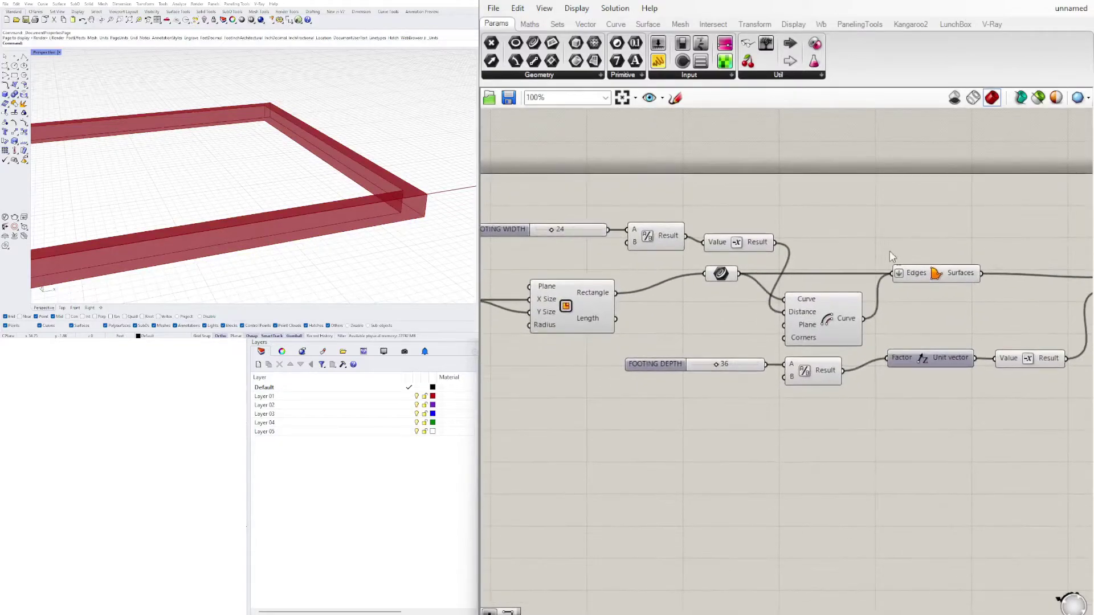
Turn off the viewport preview of the Boundary Surfaces component
{"action": "left_click", "coordinate": [947, 272]}
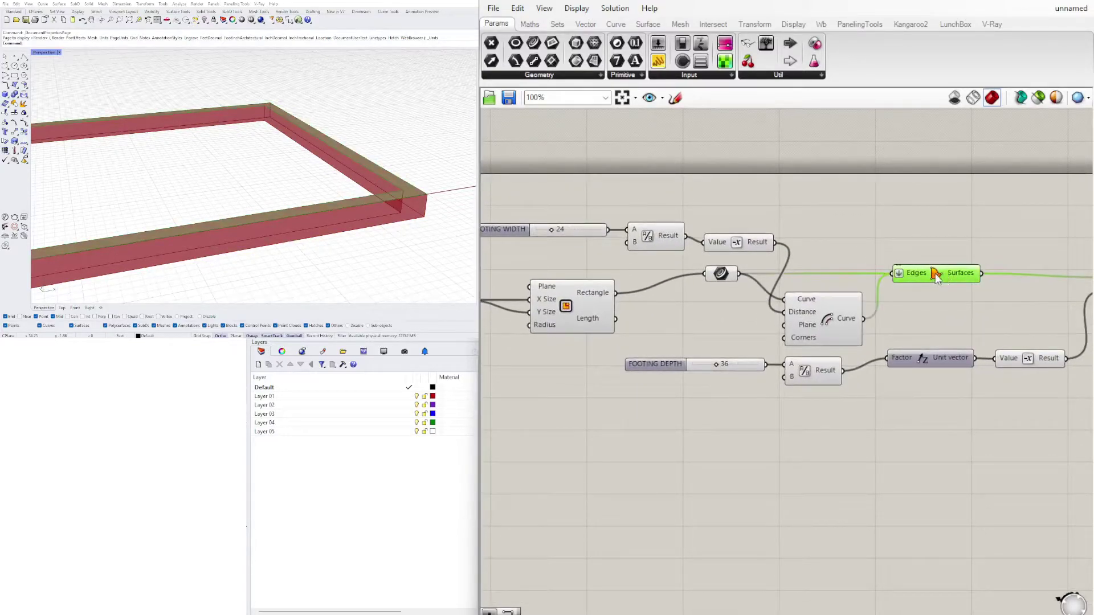
{"action": "left_click_drag", "start_coordinate": [960, 323], "coordinate": [940, 277]}
{"action": "right_click", "coordinate": [940, 277]}
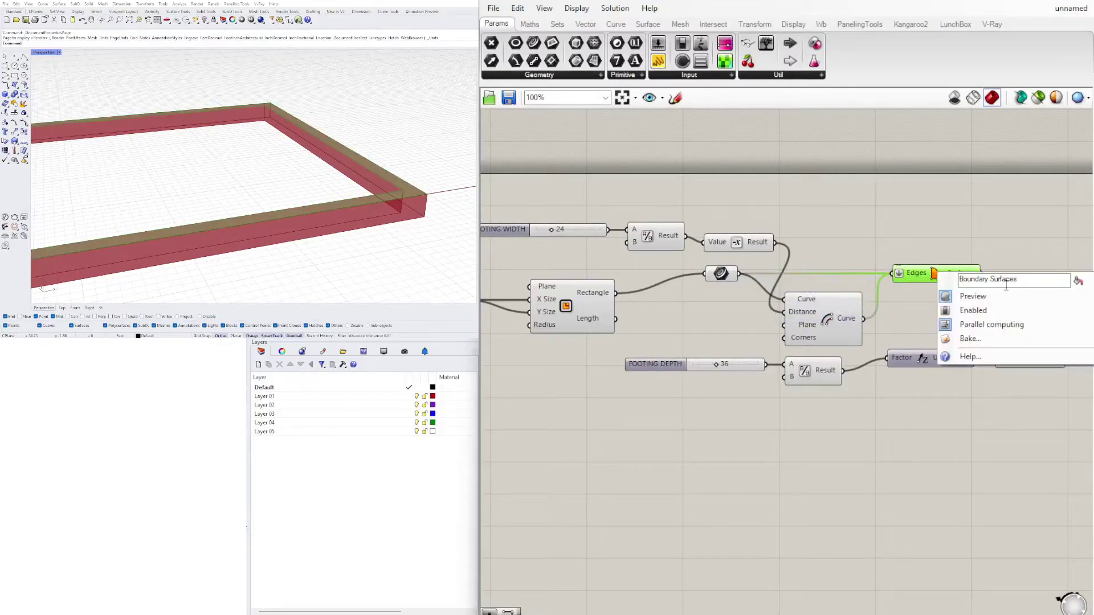
{"action": "left_click", "coordinate": [973, 296]}
{"action": "scroll", "coordinate": [970, 207], "scroll_direction": "down", "scroll_amount": 4}
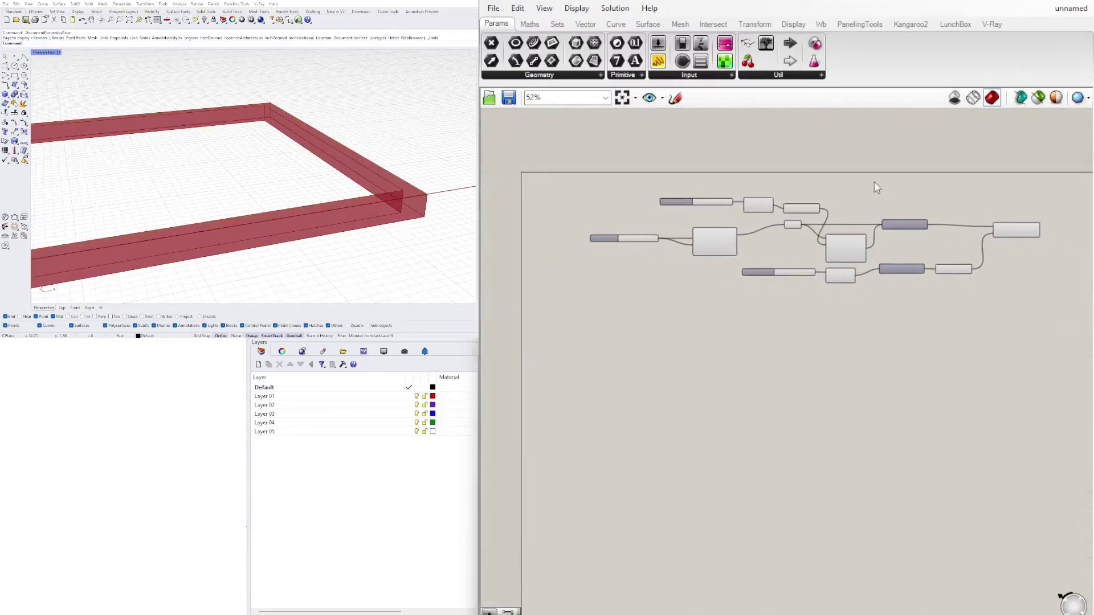
Increase the slider driving the rectangle's X and Y sizes to 81
{"action": "left_click", "coordinate": [1022, 231]}
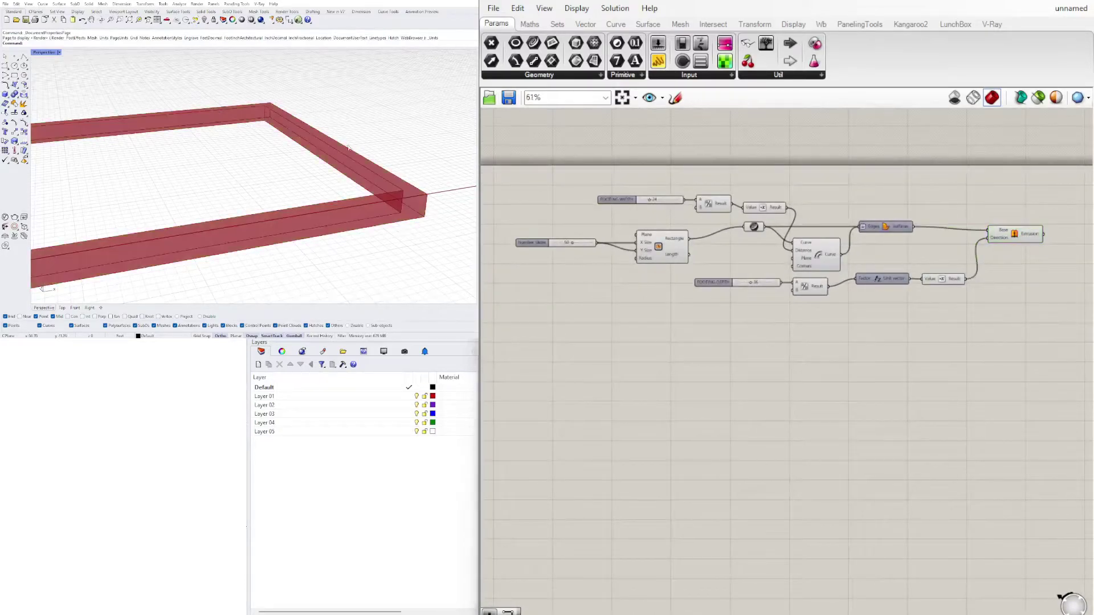
{"action": "right_click_drag", "start_coordinate": [322, 148], "coordinate": [373, 214]}
{"action": "scroll", "coordinate": [535, 233], "scroll_direction": "up", "scroll_amount": 7}
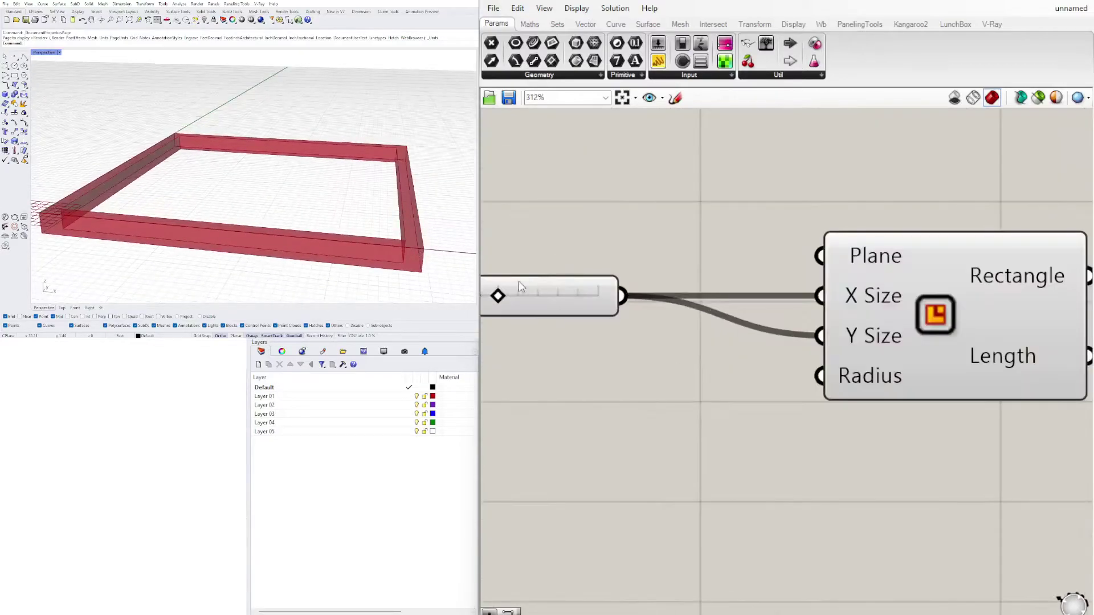
{"action": "left_click_drag", "start_coordinate": [725, 287], "coordinate": [788, 308]}
{"action": "scroll", "coordinate": [254, 209], "scroll_direction": "down", "scroll_amount": 6}
{"action": "right_click_drag", "start_coordinate": [254, 208], "coordinate": [461, 135]}
{"action": "scroll", "coordinate": [1067, 182], "scroll_direction": "down", "scroll_amount": 4}
Examine the outline curve and the footing extrusion in the graph and the perspective viewport
{"action": "right_click_drag", "start_coordinate": [1064, 225], "coordinate": [559, 280]}
{"action": "left_click", "coordinate": [805, 236]}
{"action": "left_click", "coordinate": [806, 241]}
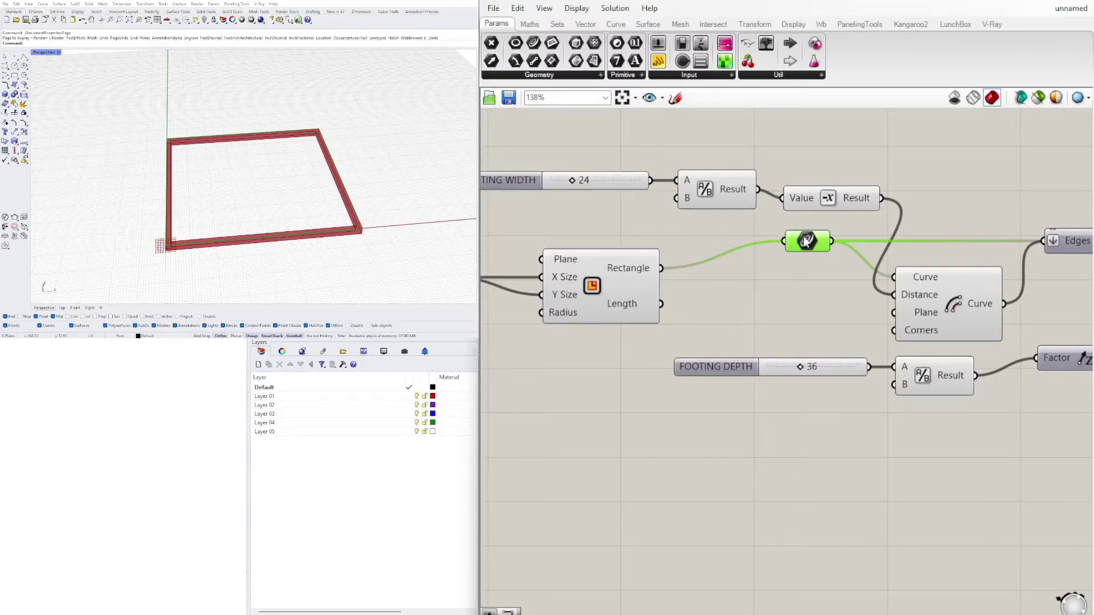
{"action": "right_click_drag", "start_coordinate": [891, 226], "coordinate": [610, 211]}
{"action": "right_click_drag", "start_coordinate": [901, 235], "coordinate": [642, 215]}
{"action": "left_click_drag", "start_coordinate": [836, 222], "coordinate": [848, 214]}
{"action": "left_click", "coordinate": [826, 268]}
{"action": "right_click_drag", "start_coordinate": [308, 245], "coordinate": [262, 202]}
{"action": "scroll", "coordinate": [350, 213], "scroll_direction": "up", "scroll_amount": 6}
{"action": "right_click_drag", "start_coordinate": [310, 245], "coordinate": [379, 232]}
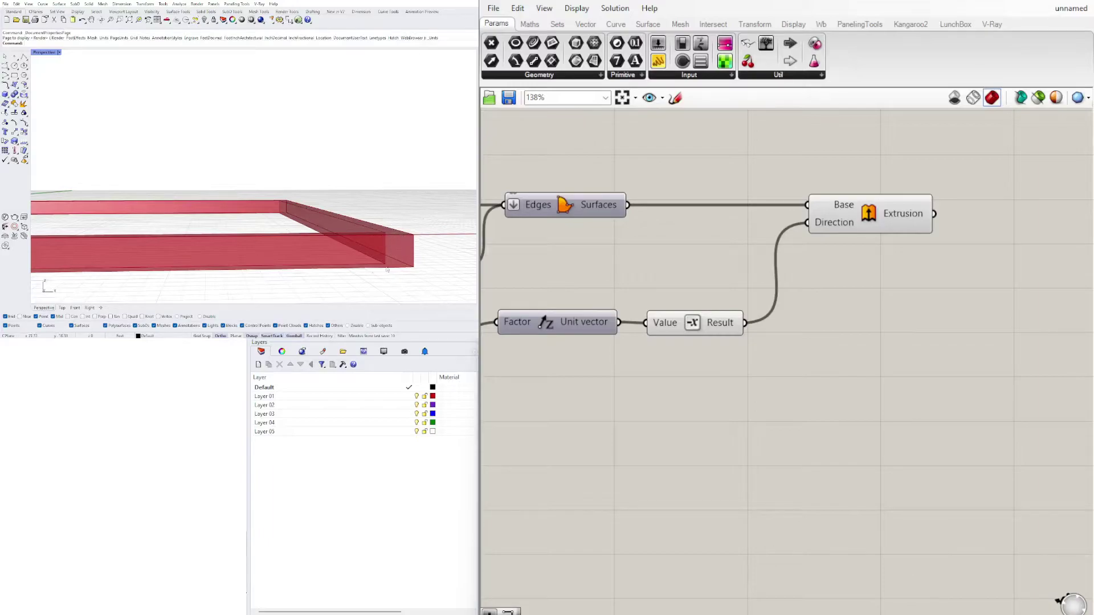
{"action": "right_click_drag", "start_coordinate": [715, 301], "coordinate": [992, 301]}
{"action": "right_click_drag", "start_coordinate": [533, 213], "coordinate": [721, 235]}
{"action": "left_click", "coordinate": [735, 227]}
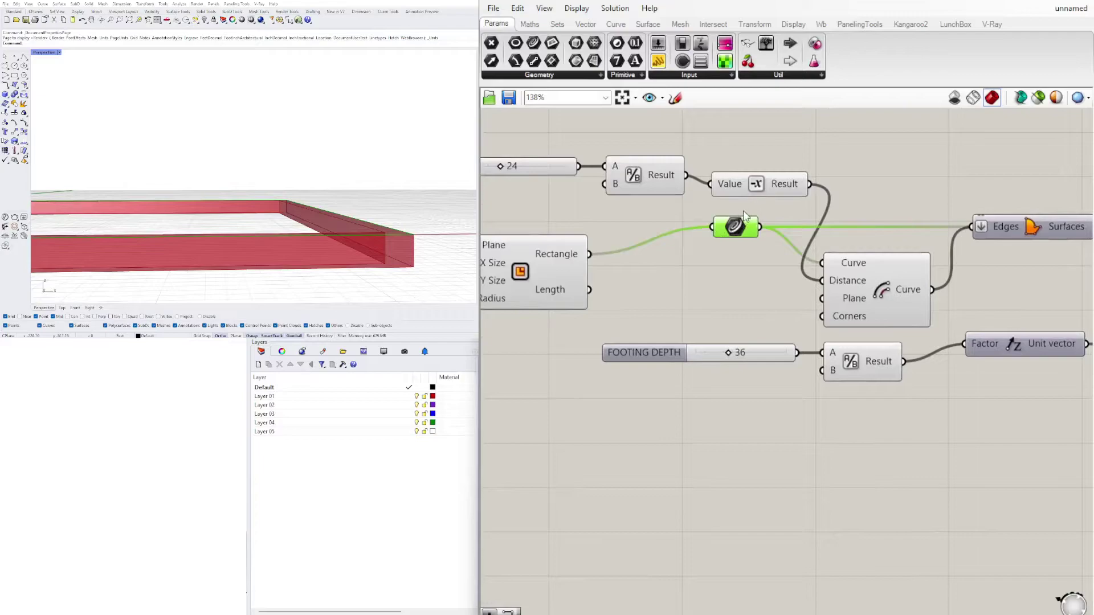
Add a second Boundary Surfaces component above the existing one and wire the outline Curve parameter into its Edges input
{"action": "left_click", "coordinate": [932, 176]}
{"action": "double_click", "coordinate": [932, 176]}
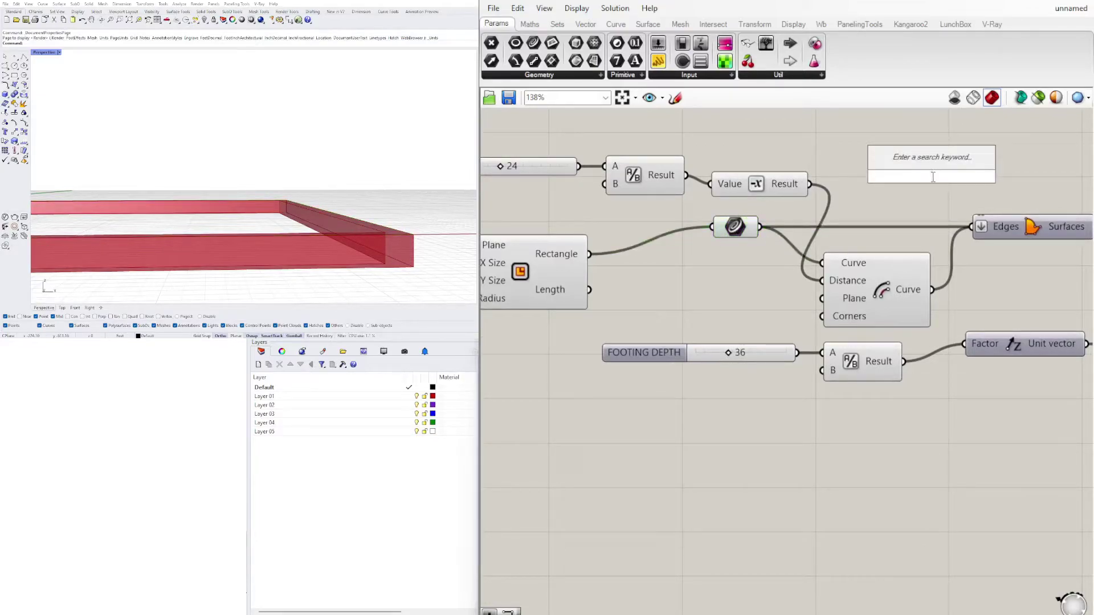
{"action": "type", "text": "BOUND"}
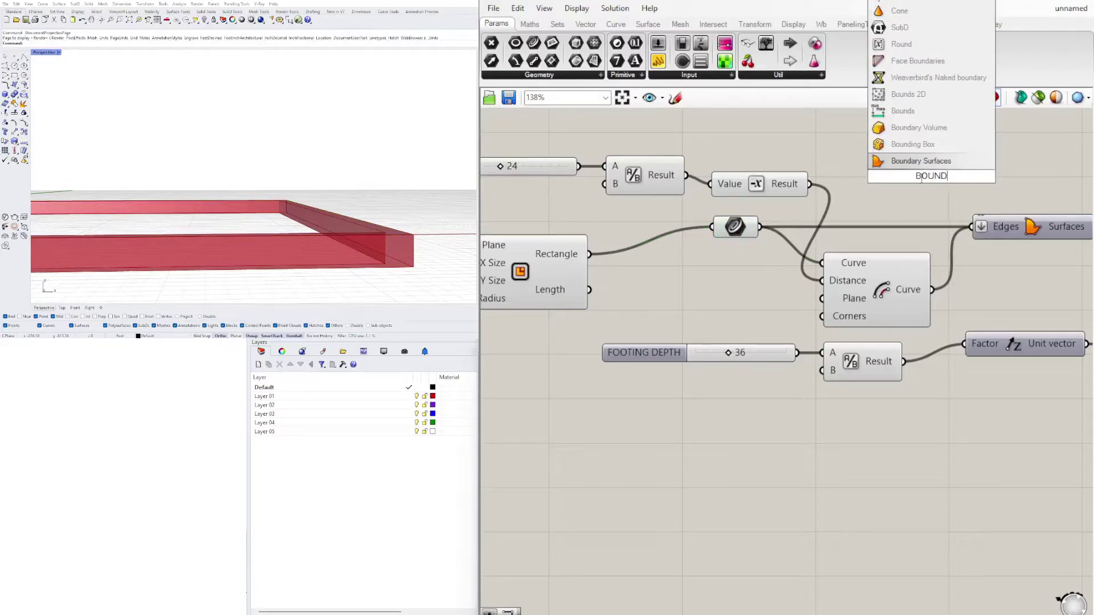
{"action": "key", "text": "Return"}
{"action": "left_click_drag", "start_coordinate": [916, 177], "coordinate": [1008, 176]}
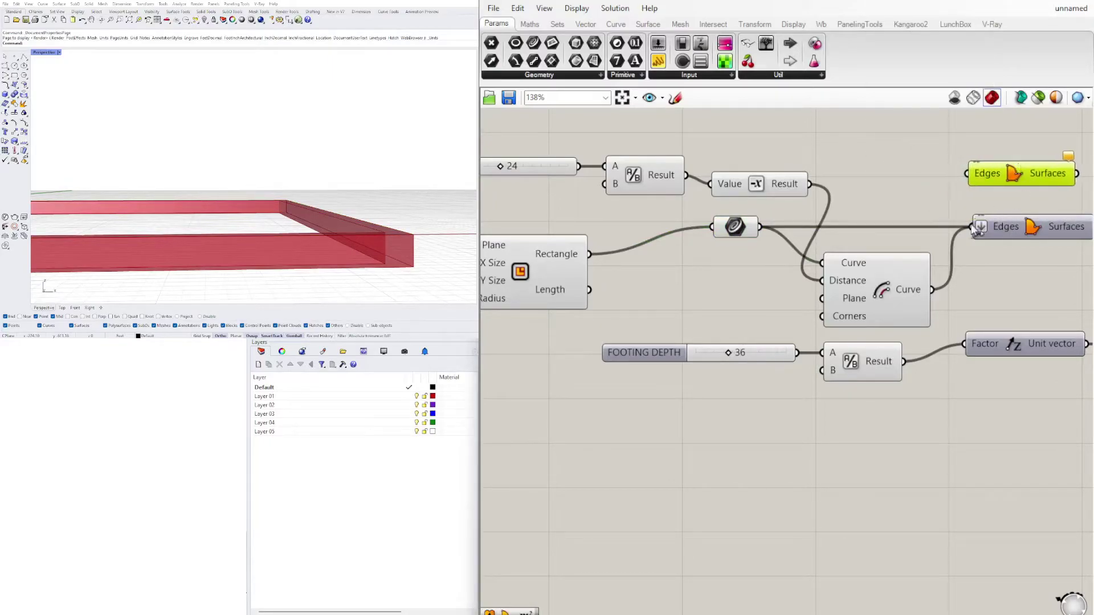
{"action": "left_click_drag", "start_coordinate": [759, 227], "coordinate": [1013, 196]}
{"action": "right_click_drag", "start_coordinate": [260, 184], "coordinate": [321, 217]}
{"action": "scroll", "coordinate": [251, 203], "scroll_direction": "down", "scroll_amount": 3}
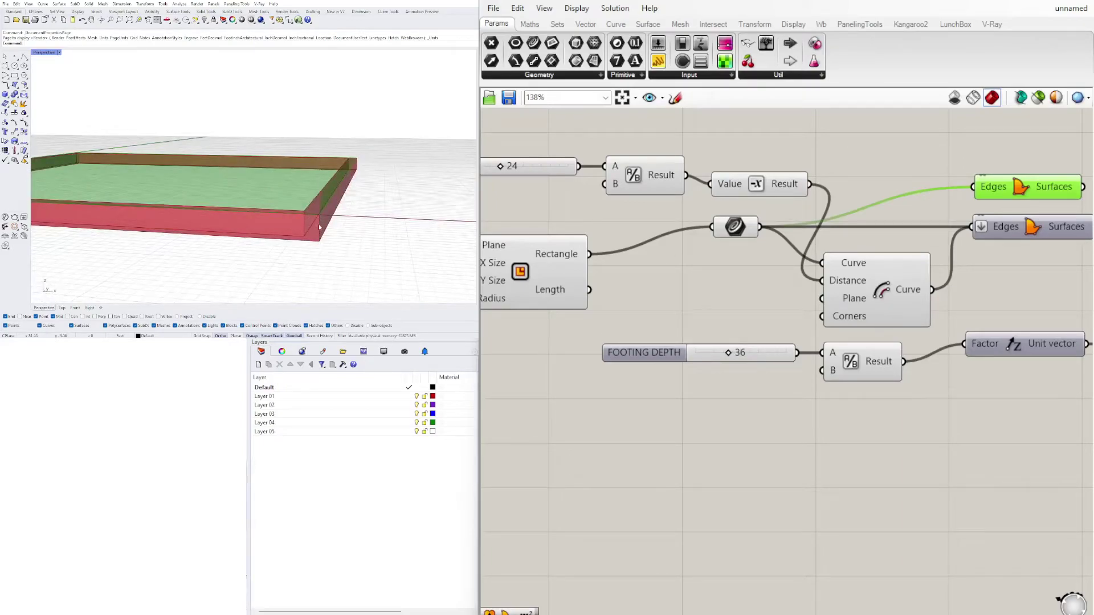
Copy the FOOTING DEPTH slider with its Division, Unit Z, Negative and Extrude components to just below the originals
{"action": "scroll", "coordinate": [826, 285], "scroll_direction": "down", "scroll_amount": 4}
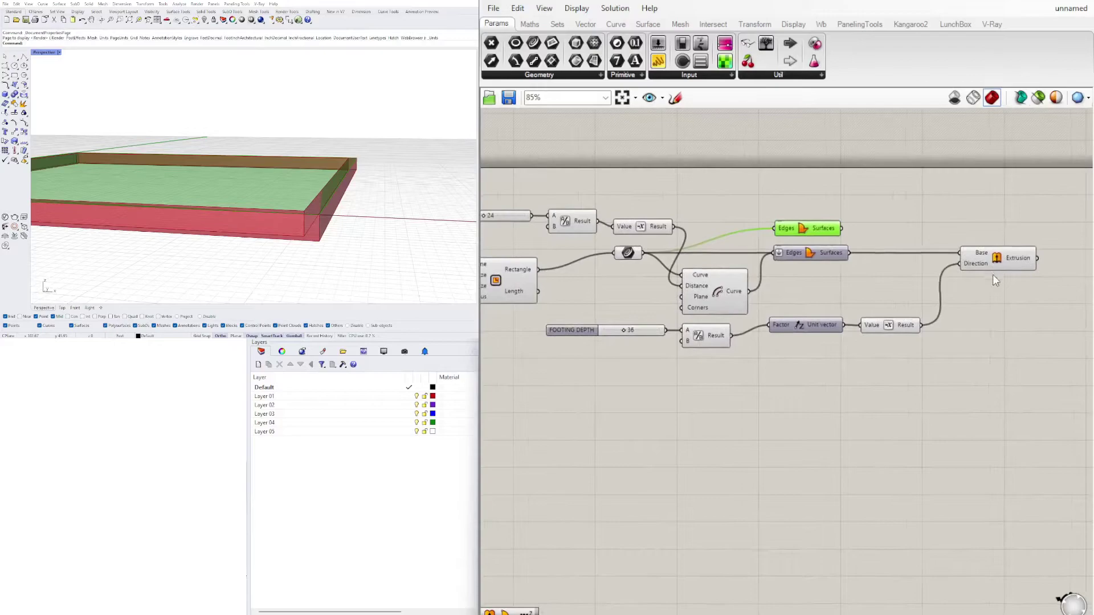
{"action": "left_click", "coordinate": [995, 266]}
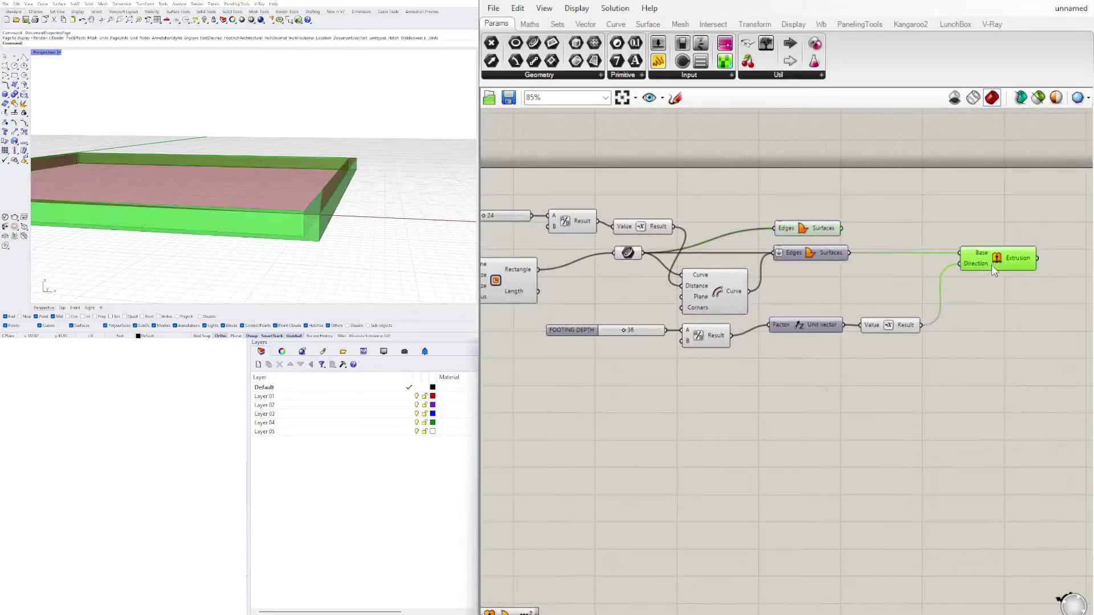
{"action": "left_click_drag", "start_coordinate": [982, 400], "coordinate": [574, 322]}
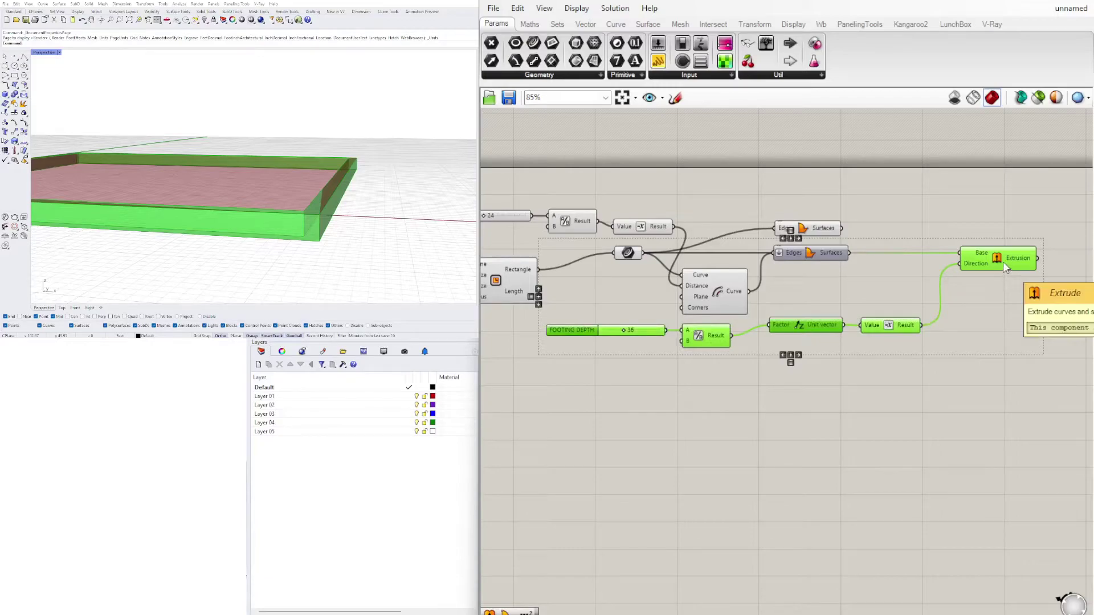
{"action": "left_click_drag", "start_coordinate": [1000, 265], "coordinate": [1000, 312]}
{"action": "left_click", "coordinate": [1002, 400]}
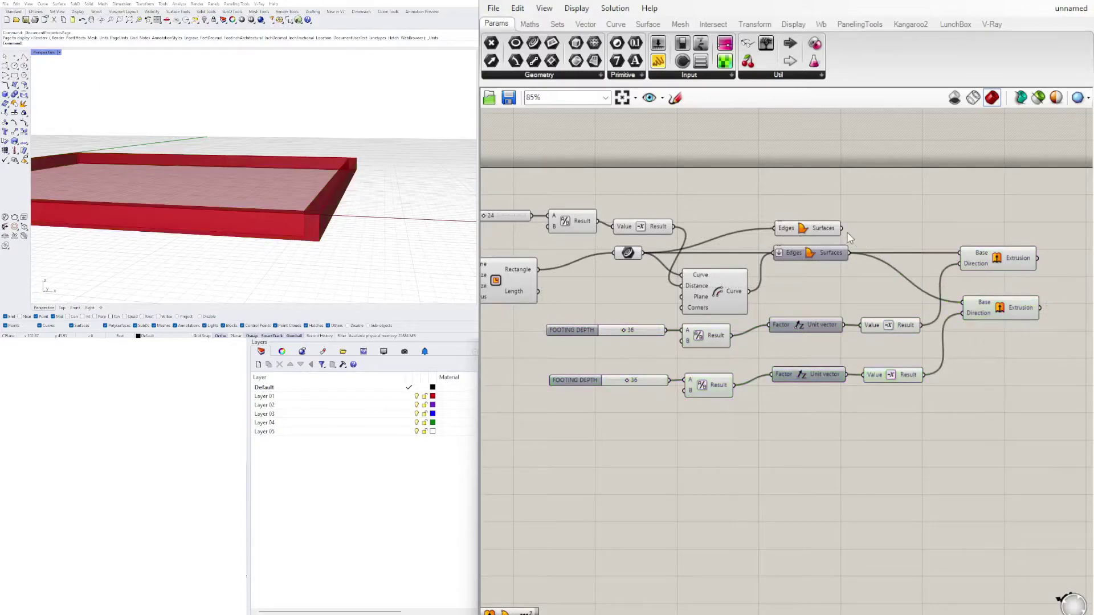
Wire the second Boundary Surfaces output into the copied Extrude's Base input, replacing its existing connection
{"action": "left_click", "coordinate": [832, 230]}
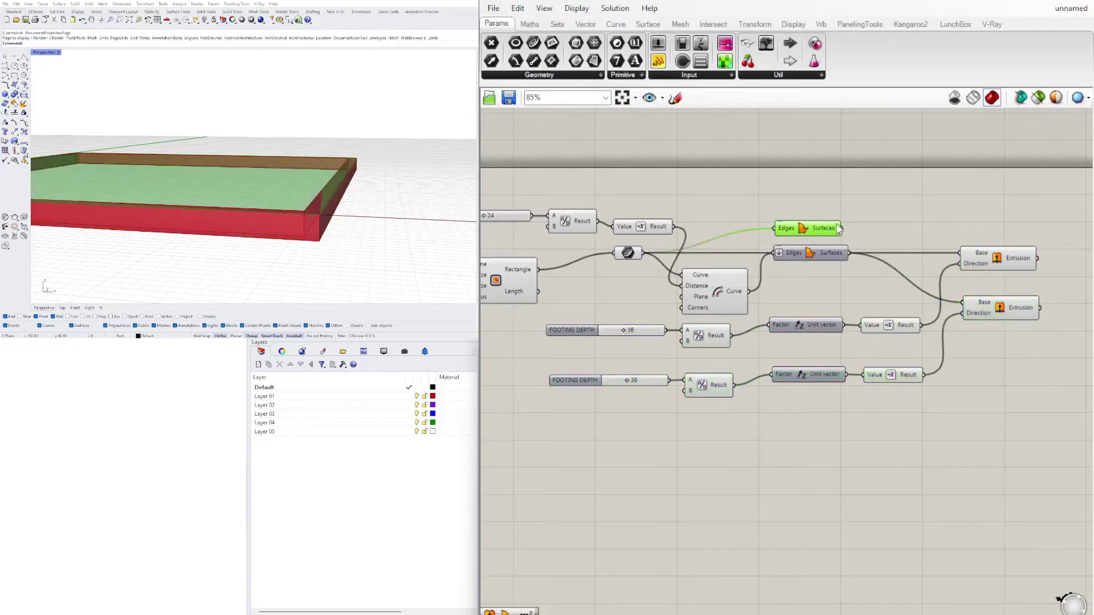
{"action": "left_click_drag", "start_coordinate": [848, 230], "coordinate": [966, 297]}
{"action": "left_click", "coordinate": [1001, 314]}
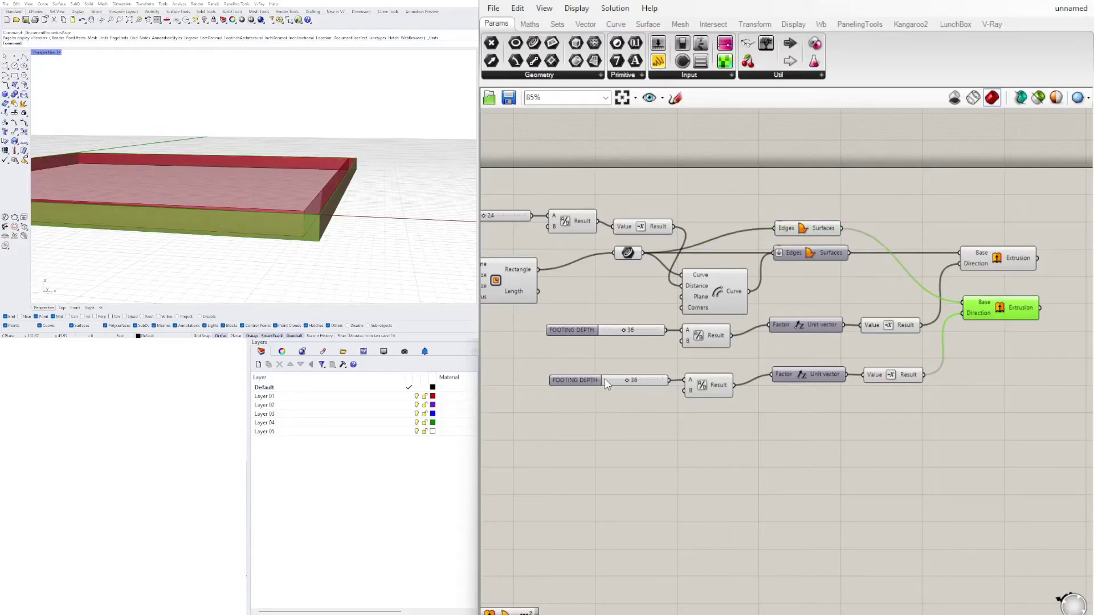
Set the copied FOOTING DEPTH slider to 5 and inspect the thinner extrusion at the footing corner
{"action": "scroll", "coordinate": [609, 380], "scroll_direction": "up", "scroll_amount": 5}
{"action": "double_click", "coordinate": [655, 385]}
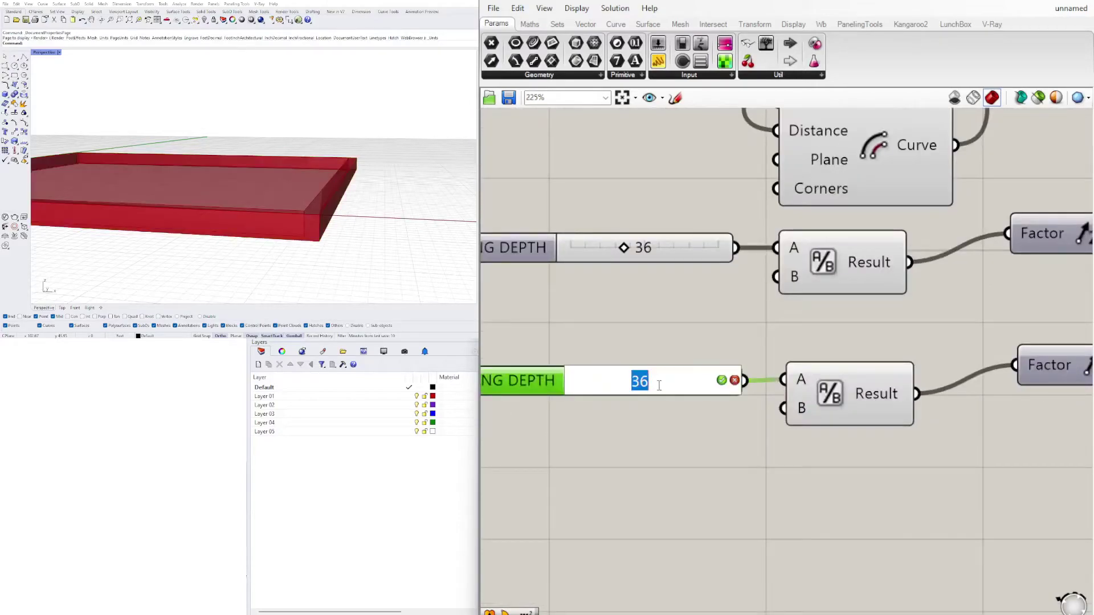
{"action": "type", "text": "5"}
{"action": "key", "text": "Return"}
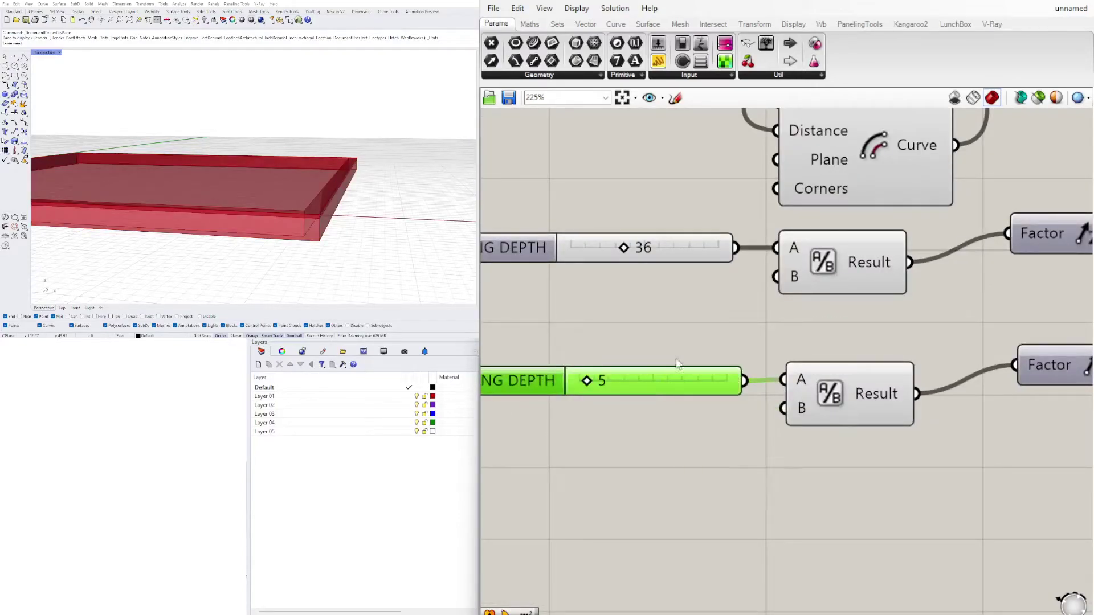
{"action": "scroll", "coordinate": [657, 384], "scroll_direction": "down", "scroll_amount": 6}
{"action": "scroll", "coordinate": [886, 311], "scroll_direction": "up", "scroll_amount": 3}
{"action": "left_click", "coordinate": [914, 307]}
{"action": "mouse_move", "coordinate": [319, 217]}
{"action": "right_mouse_down"}
{"action": "mouse_move", "coordinate": [334, 200]}
{"action": "mouse_move", "coordinate": [322, 206]}
{"action": "mouse_move", "coordinate": [327, 219]}
{"action": "right_mouse_up"}
{"action": "scroll", "coordinate": [322, 216], "scroll_direction": "up", "scroll_amount": 5}
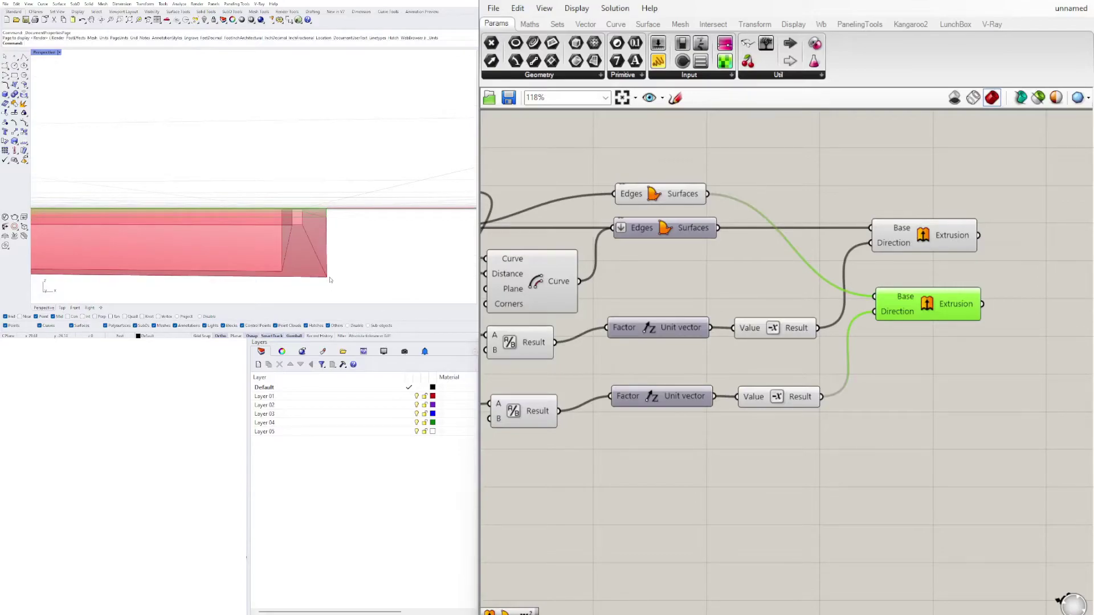
Rename the copied depth slider SLAB THICKNESS
{"action": "scroll", "coordinate": [753, 359], "scroll_direction": "down", "scroll_amount": 4}
{"action": "right_click_drag", "start_coordinate": [680, 319], "coordinate": [948, 291]}
{"action": "scroll", "coordinate": [701, 267], "scroll_direction": "up", "scroll_amount": 3}
{"action": "scroll", "coordinate": [816, 338], "scroll_direction": "up", "scroll_amount": 3}
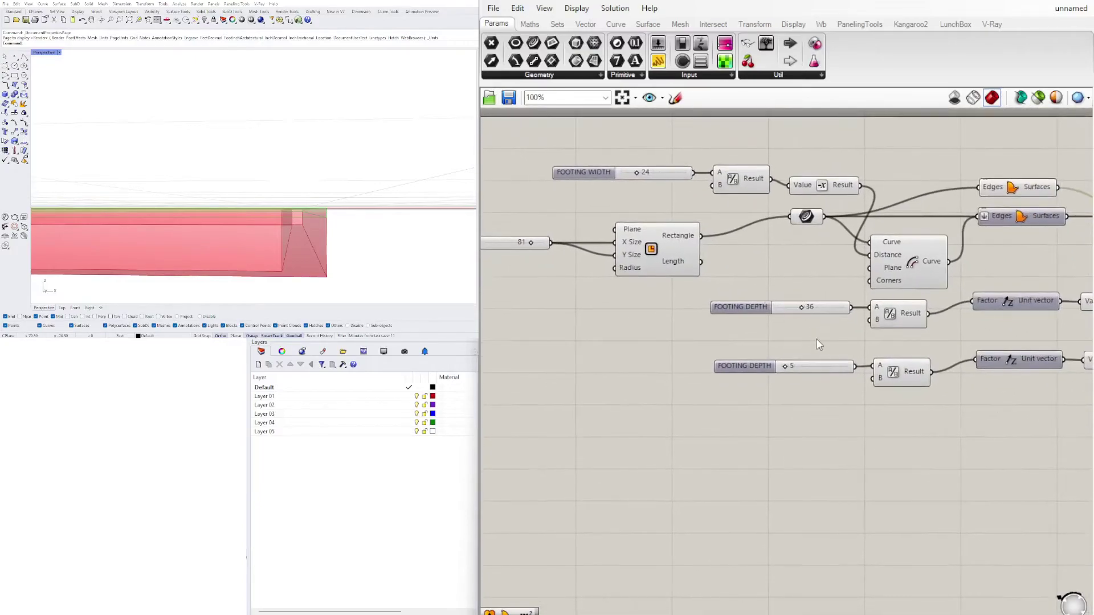
{"action": "right_click_drag", "start_coordinate": [860, 345], "coordinate": [713, 312]}
{"action": "scroll", "coordinate": [682, 313], "scroll_direction": "up", "scroll_amount": 3}
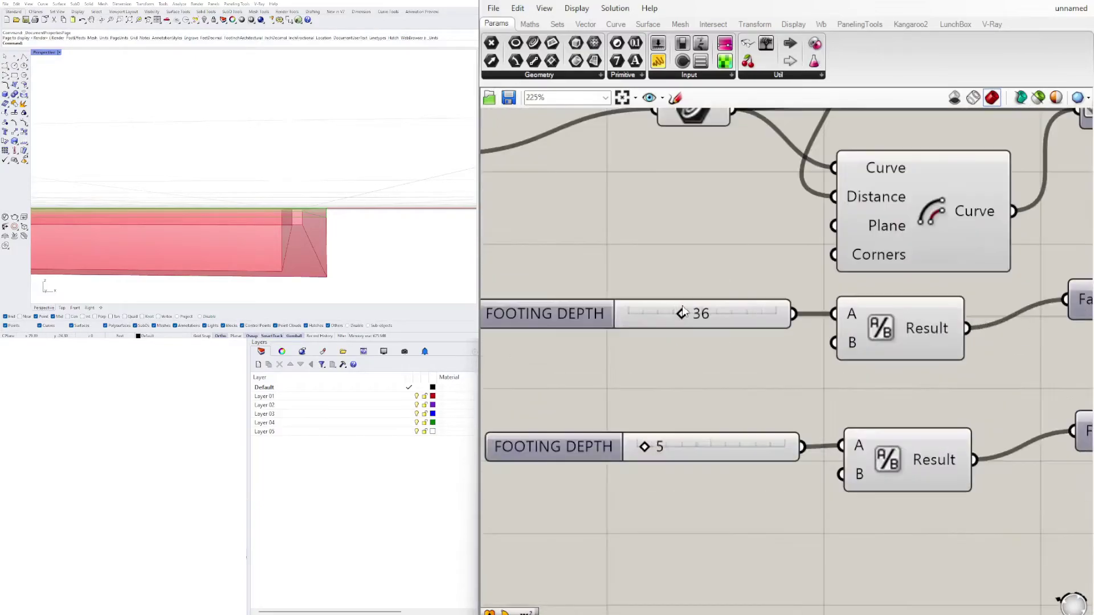
{"action": "right_click", "coordinate": [543, 456]}
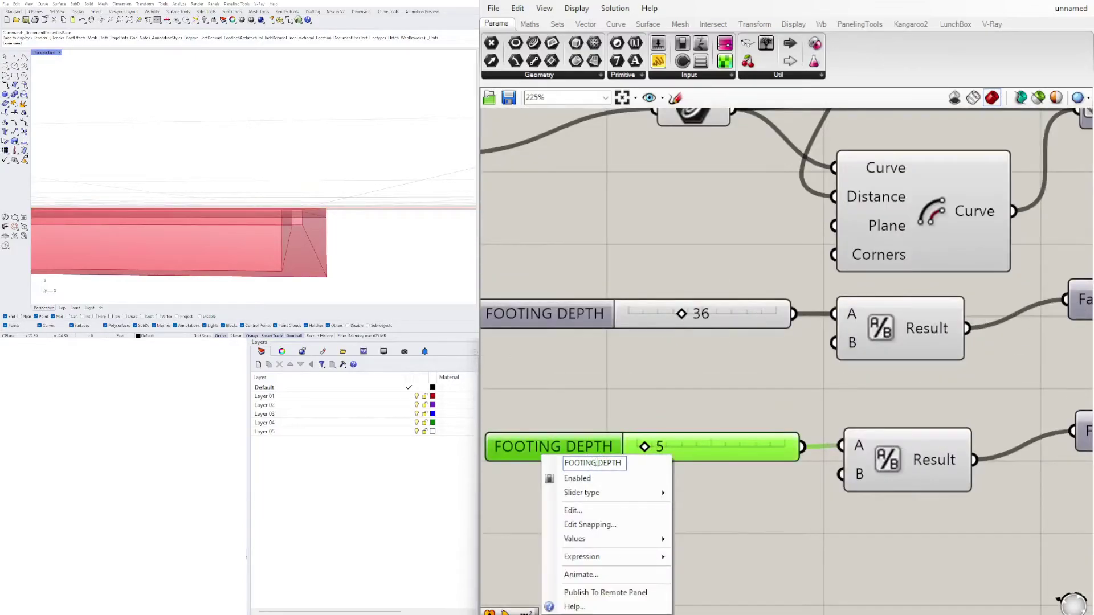
{"action": "left_click_drag", "start_coordinate": [597, 462], "coordinate": [504, 470]}
{"action": "type", "text": "SLAB THICKNESS"}
{"action": "key", "text": "Delete"}
{"action": "key", "text": "Delete"}
{"action": "key", "text": "Delete"}
{"action": "key", "text": "Delete"}
{"action": "key", "text": "Delete"}
{"action": "left_click", "coordinate": [588, 366]}
Move the SLAB THICKNESS and FOOTING DEPTH sliders farther away from their Division components
{"action": "scroll", "coordinate": [615, 422], "scroll_direction": "down", "scroll_amount": 1}
{"action": "right_click_drag", "start_coordinate": [593, 419], "coordinate": [784, 457]}
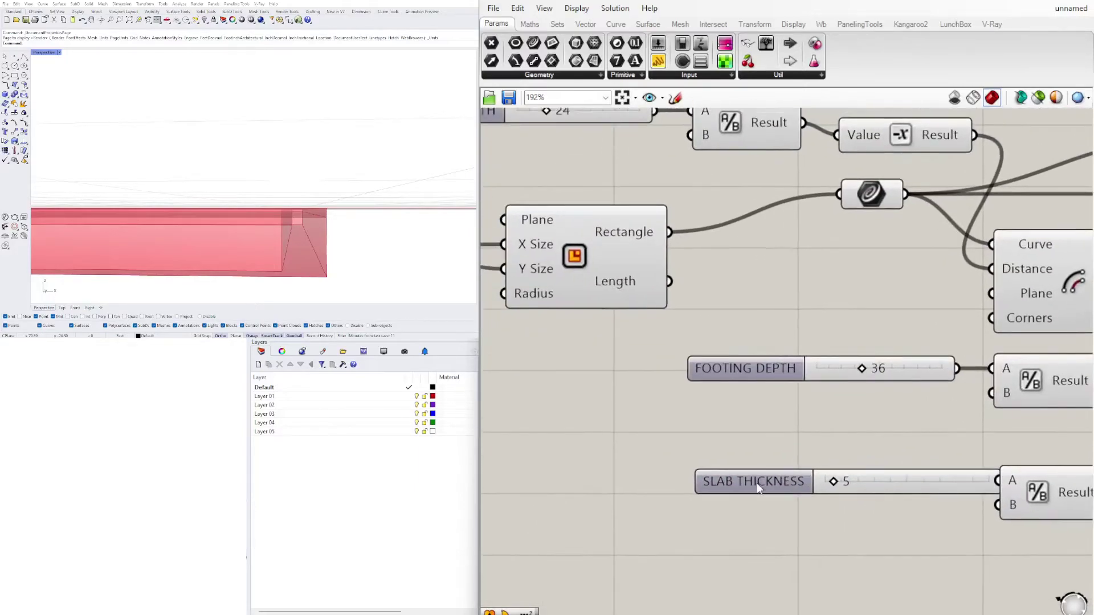
{"action": "left_click_drag", "start_coordinate": [754, 476], "coordinate": [695, 481]}
{"action": "left_click", "coordinate": [785, 591]}
{"action": "left_click_drag", "start_coordinate": [730, 368], "coordinate": [673, 368]}
{"action": "left_click", "coordinate": [713, 312]}
Move both Extrude components farther from the Negative components and select each to check its geometry
{"action": "scroll", "coordinate": [713, 313], "scroll_direction": "down", "scroll_amount": 5}
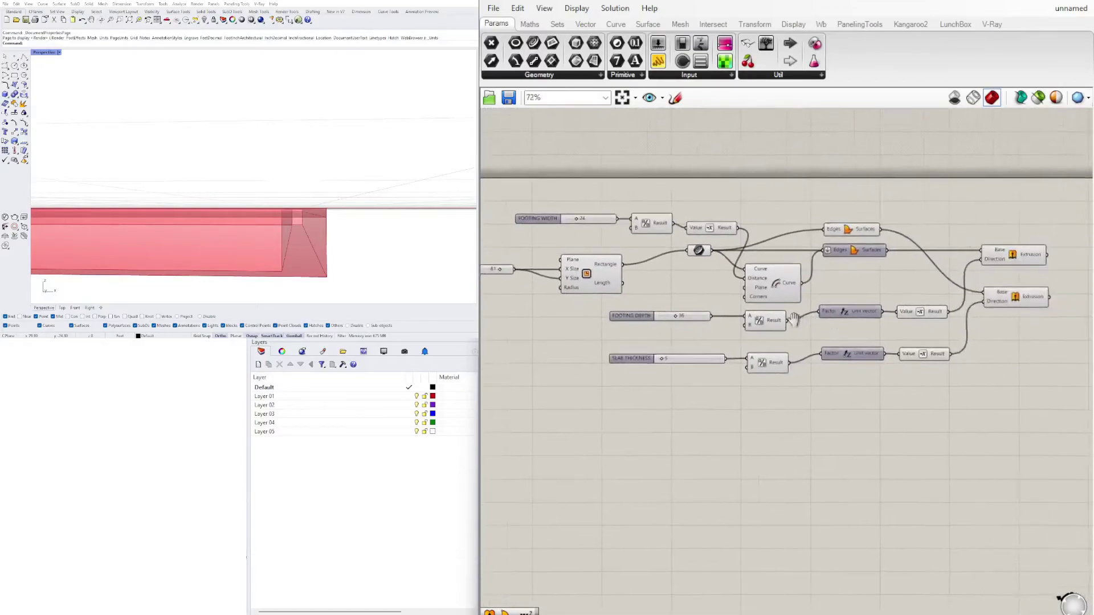
{"action": "right_click_drag", "start_coordinate": [785, 293], "coordinate": [749, 337]}
{"action": "left_click_drag", "start_coordinate": [937, 336], "coordinate": [997, 332]}
{"action": "left_click_drag", "start_coordinate": [935, 279], "coordinate": [996, 283]}
{"action": "left_click", "coordinate": [969, 331]}
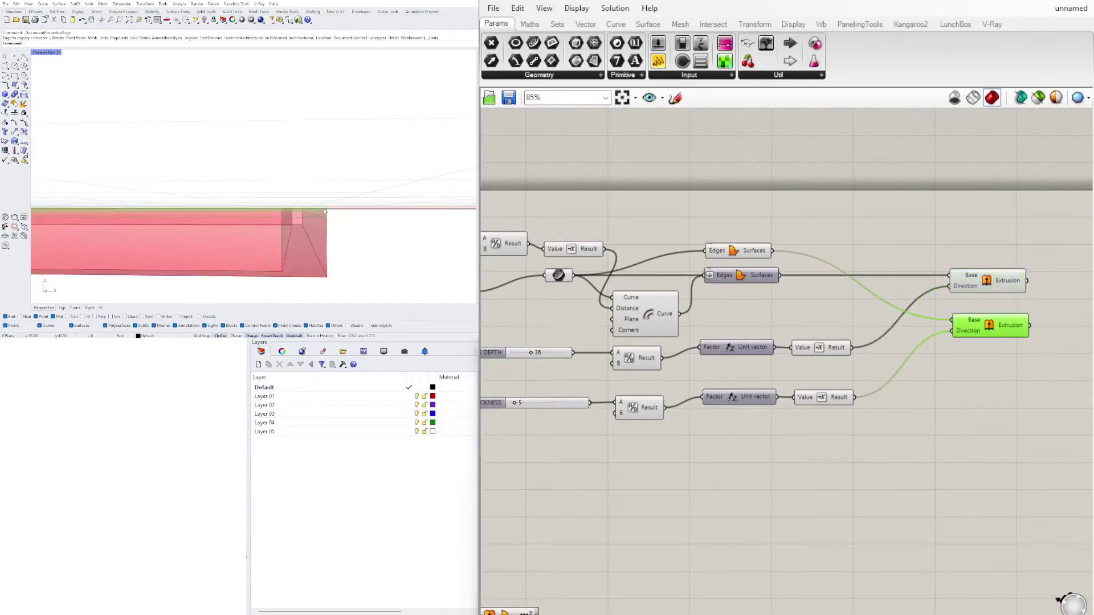
{"action": "left_click", "coordinate": [983, 286]}
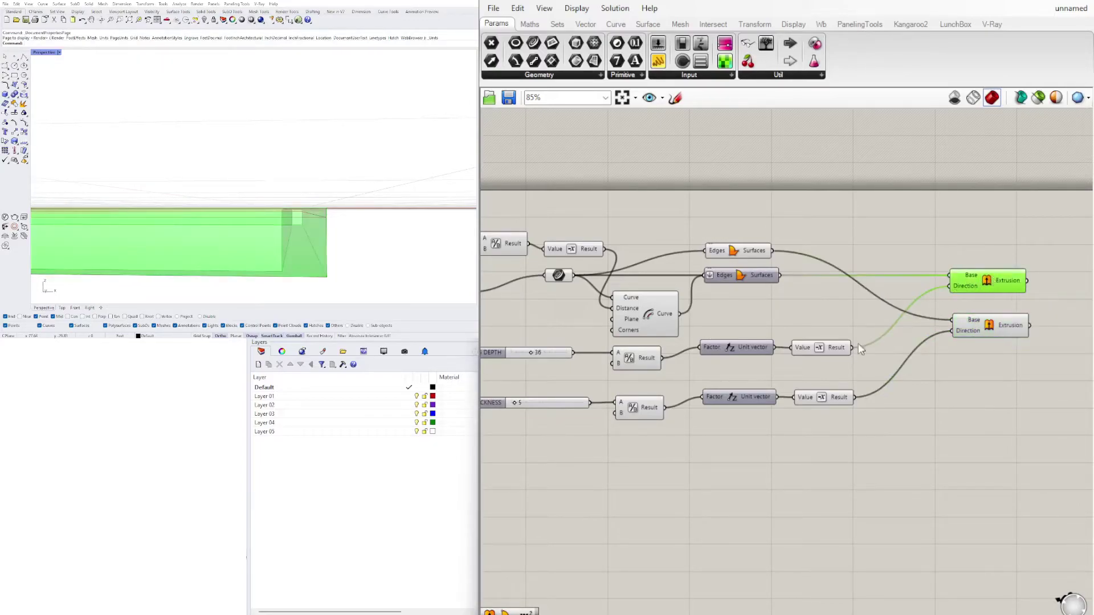
Add a Move component beside the footing Extrude component
{"action": "right_click_drag", "start_coordinate": [610, 455], "coordinate": [624, 416]}
{"action": "right_click_drag", "start_coordinate": [538, 368], "coordinate": [625, 365]}
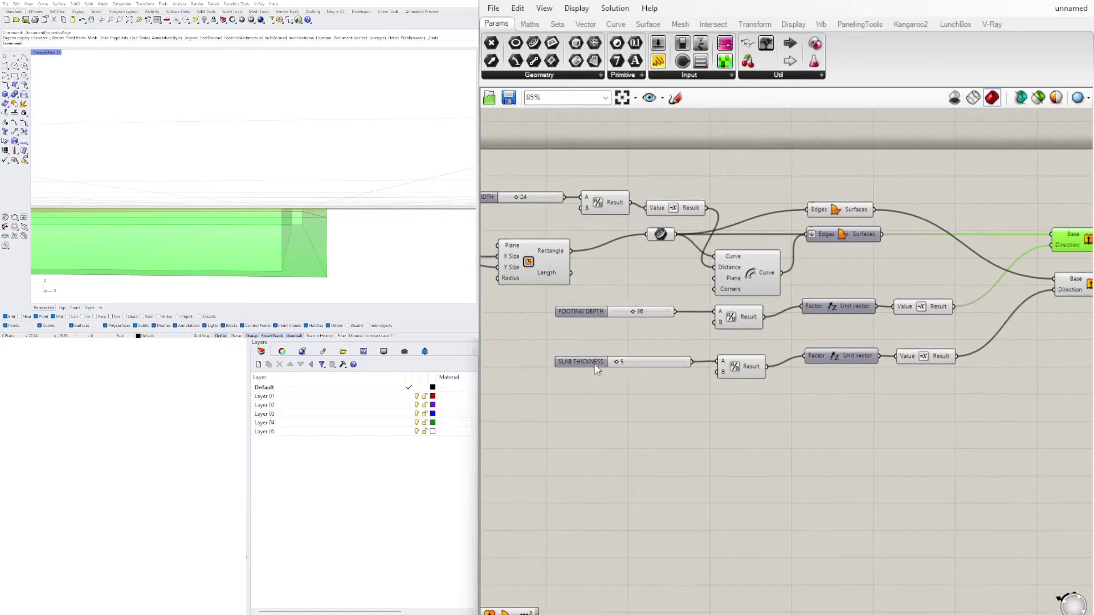
{"action": "right_click_drag", "start_coordinate": [945, 285], "coordinate": [655, 295]}
{"action": "left_click", "coordinate": [901, 248]}
{"action": "double_click", "coordinate": [903, 248]}
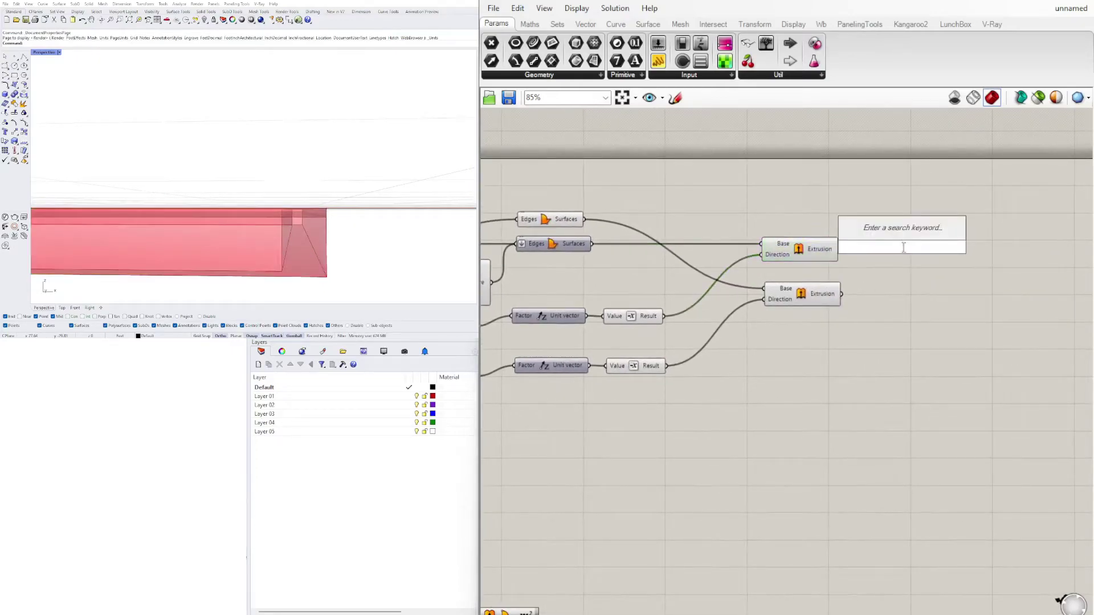
{"action": "type", "text": "move"}
{"action": "key", "text": "Return"}
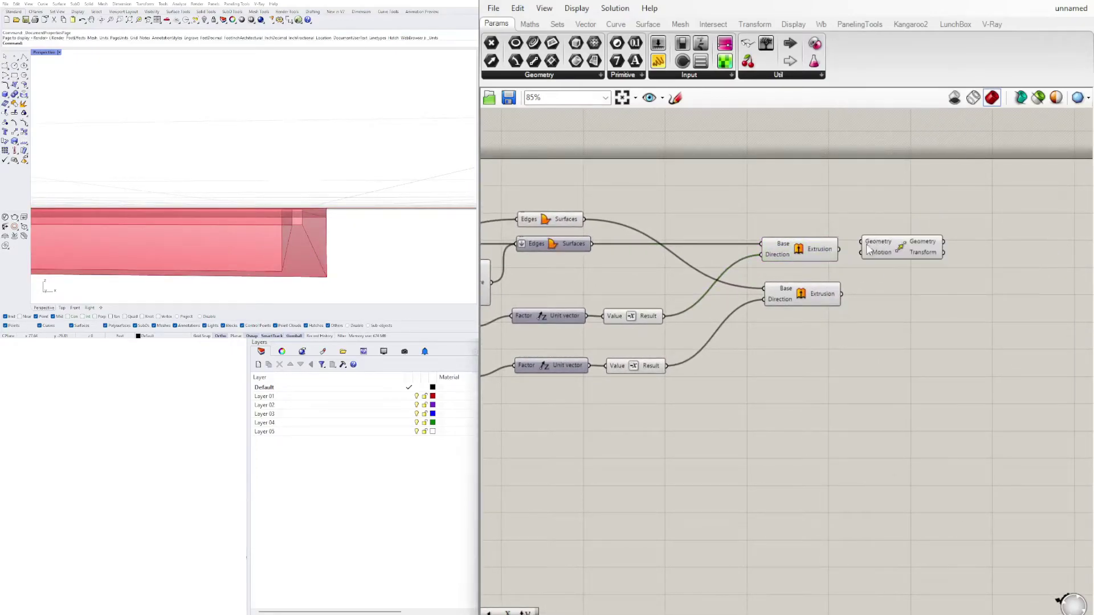
Connect the footing extrusion to the Move component's Geometry input and compare the original and moved footing
{"action": "left_click_drag", "start_coordinate": [839, 249], "coordinate": [862, 242]}
{"action": "left_click", "coordinate": [783, 250]}
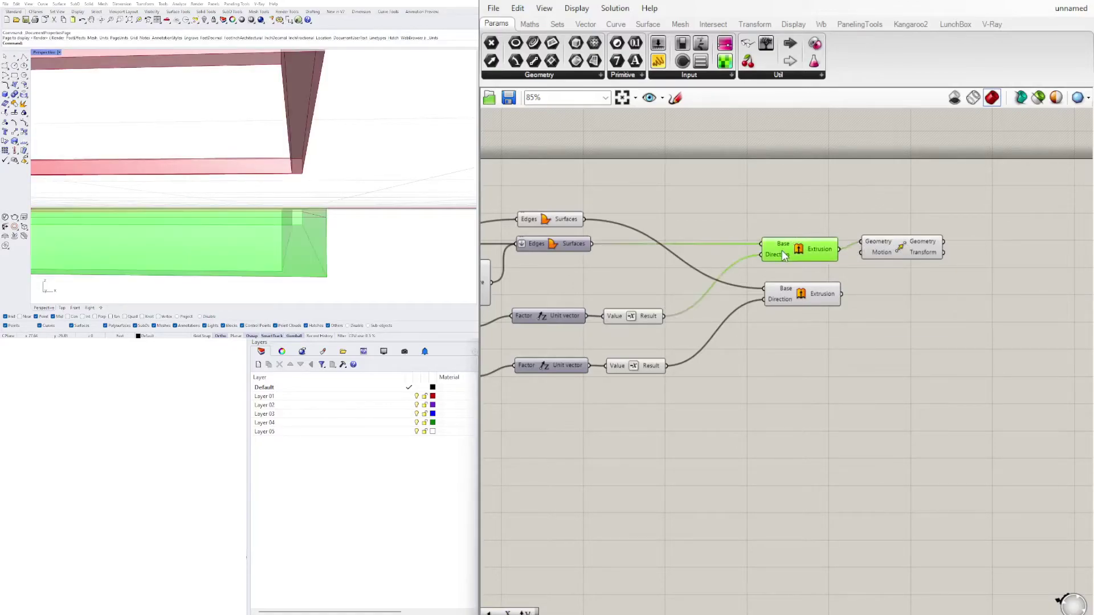
{"action": "scroll", "coordinate": [352, 160], "scroll_direction": "down", "scroll_amount": 6}
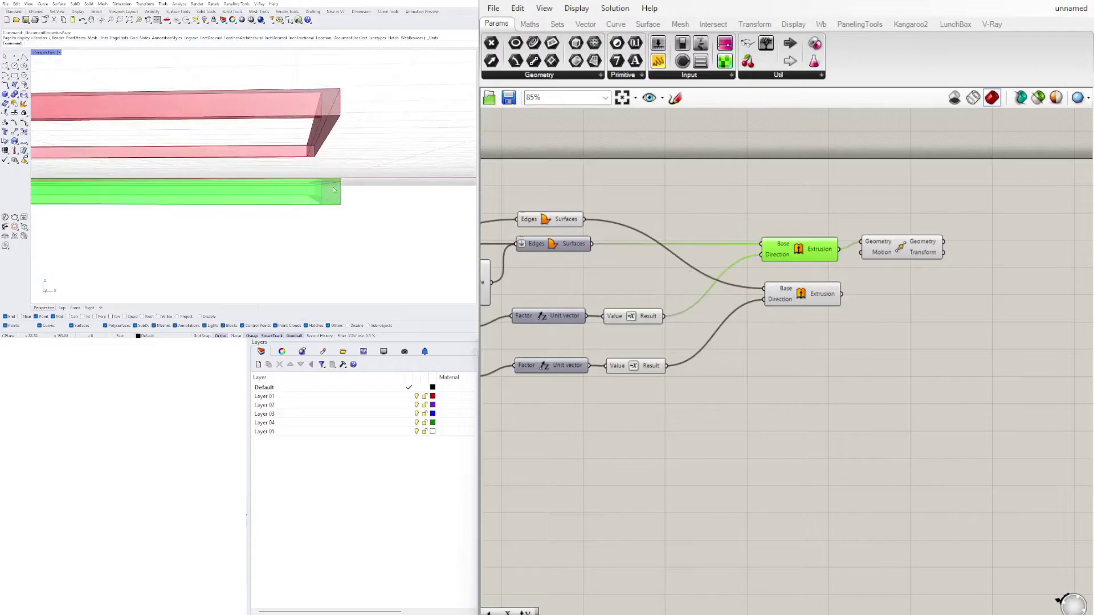
{"action": "scroll", "coordinate": [342, 176], "scroll_direction": "up", "scroll_amount": 3}
Try the slab extrusion as the Move component's Geometry input and compare the moved slab with the footing
{"action": "left_click_drag", "start_coordinate": [843, 296], "coordinate": [896, 308]}
{"action": "left_click", "coordinate": [786, 298]}
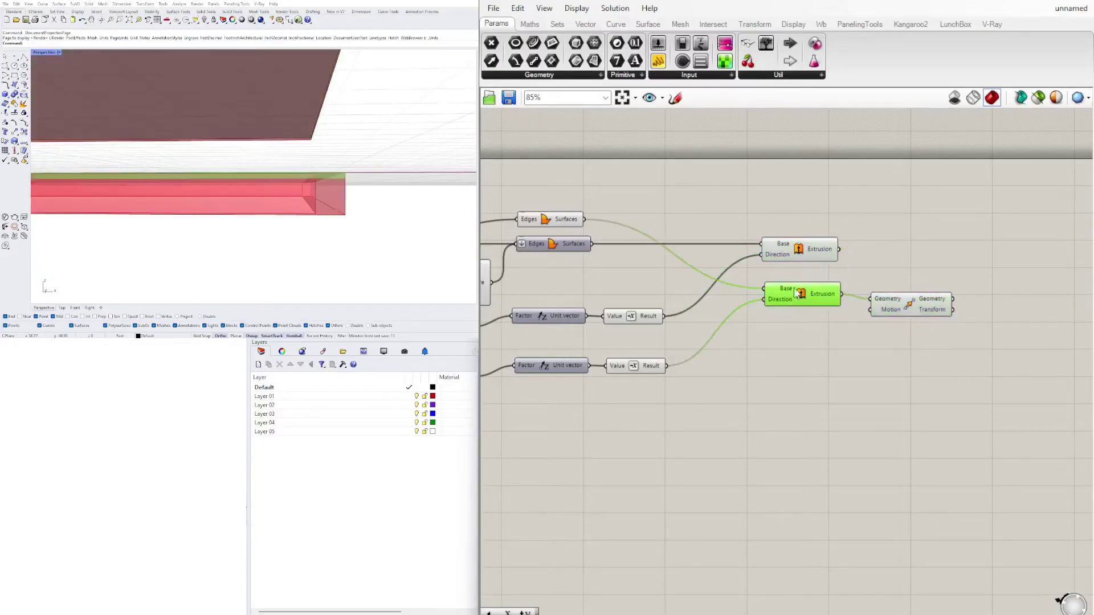
{"action": "scroll", "coordinate": [302, 182], "scroll_direction": "down", "scroll_amount": 5}
{"action": "mouse_move", "coordinate": [302, 183]}
{"action": "right_mouse_down"}
{"action": "mouse_move", "coordinate": [308, 228]}
{"action": "mouse_move", "coordinate": [310, 178]}
{"action": "mouse_move", "coordinate": [315, 199]}
{"action": "right_mouse_up"}
{"action": "left_click", "coordinate": [905, 304]}
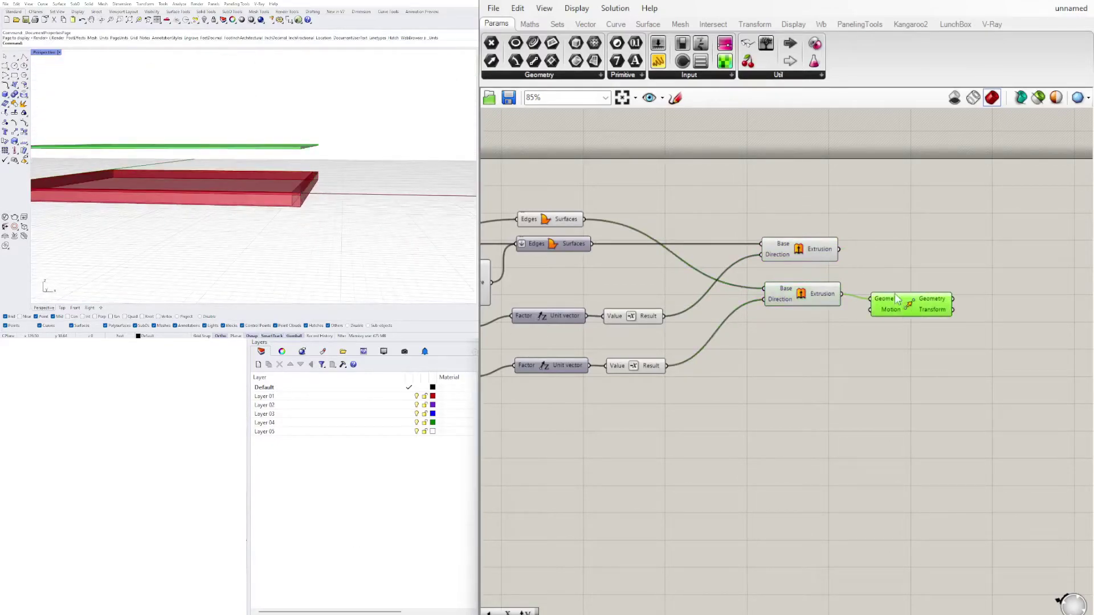
{"action": "left_click", "coordinate": [791, 243]}
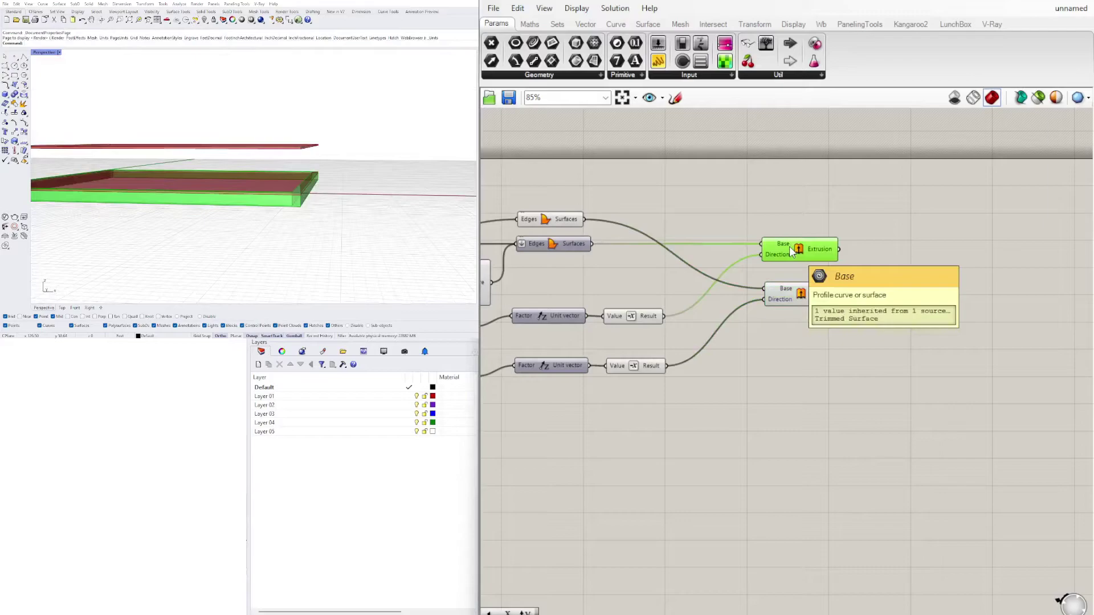
{"action": "mouse_move", "coordinate": [311, 211]}
{"action": "right_mouse_down"}
{"action": "mouse_move", "coordinate": [301, 188]}
{"action": "mouse_move", "coordinate": [292, 194]}
{"action": "mouse_move", "coordinate": [312, 198]}
{"action": "right_mouse_up"}
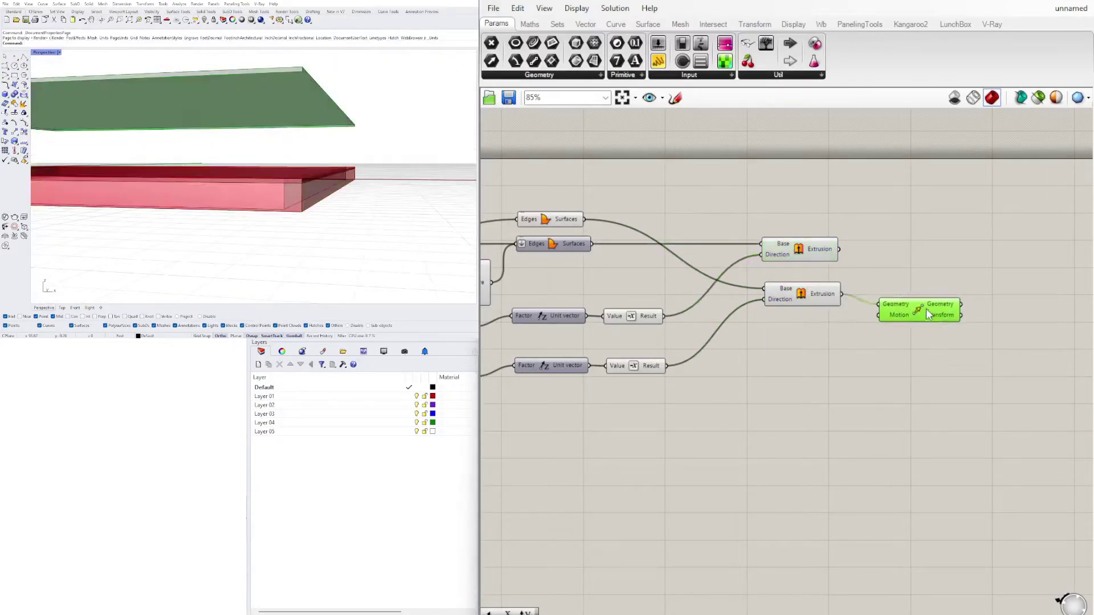
{"action": "left_click_drag", "start_coordinate": [931, 310], "coordinate": [955, 316]}
{"action": "left_click", "coordinate": [809, 350]}
{"action": "double_click", "coordinate": [808, 351]}
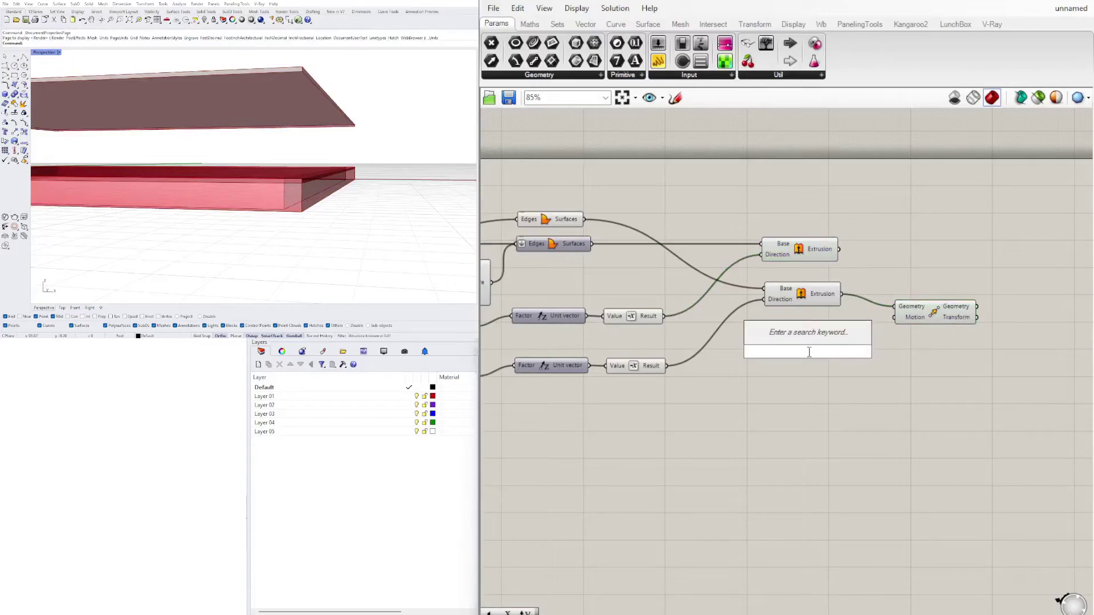
{"action": "type", "text": "MO"}
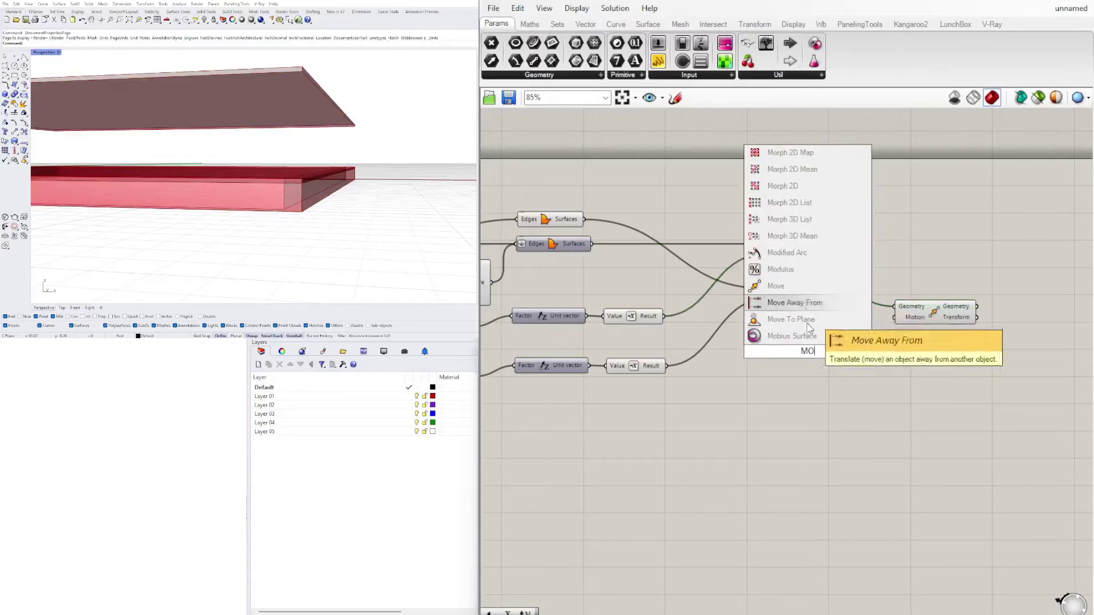
{"action": "key", "text": "Escape"}
{"action": "double_click", "coordinate": [818, 358]}
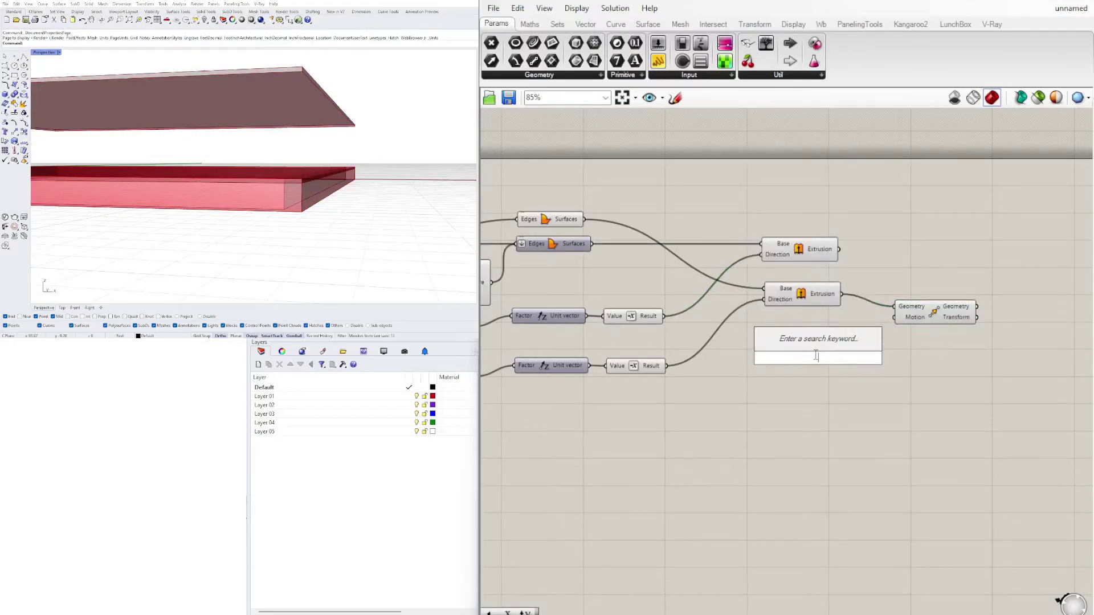
{"action": "type", "text": "Z"}
{"action": "left_click", "coordinate": [798, 343]}
{"action": "left_click_drag", "start_coordinate": [811, 356], "coordinate": [766, 367]}
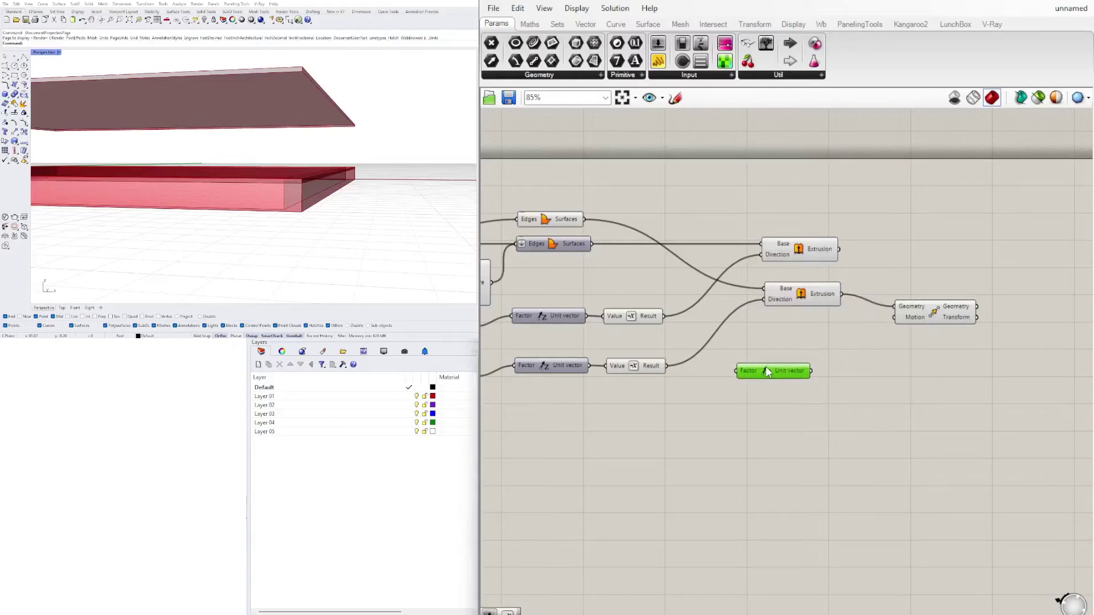
{"action": "double_click", "coordinate": [844, 377]}
{"action": "key", "text": "Escape"}
{"action": "right_click_drag", "start_coordinate": [716, 422], "coordinate": [942, 380]}
{"action": "left_click_drag", "start_coordinate": [948, 351], "coordinate": [948, 368]}
{"action": "right_click_drag", "start_coordinate": [948, 368], "coordinate": [730, 381]}
{"action": "key", "text": "Delete"}
Connect the slab thickness Negative result to the Move component's Motion input and check both extrusions
{"action": "left_click_drag", "start_coordinate": [650, 342], "coordinate": [912, 283]}
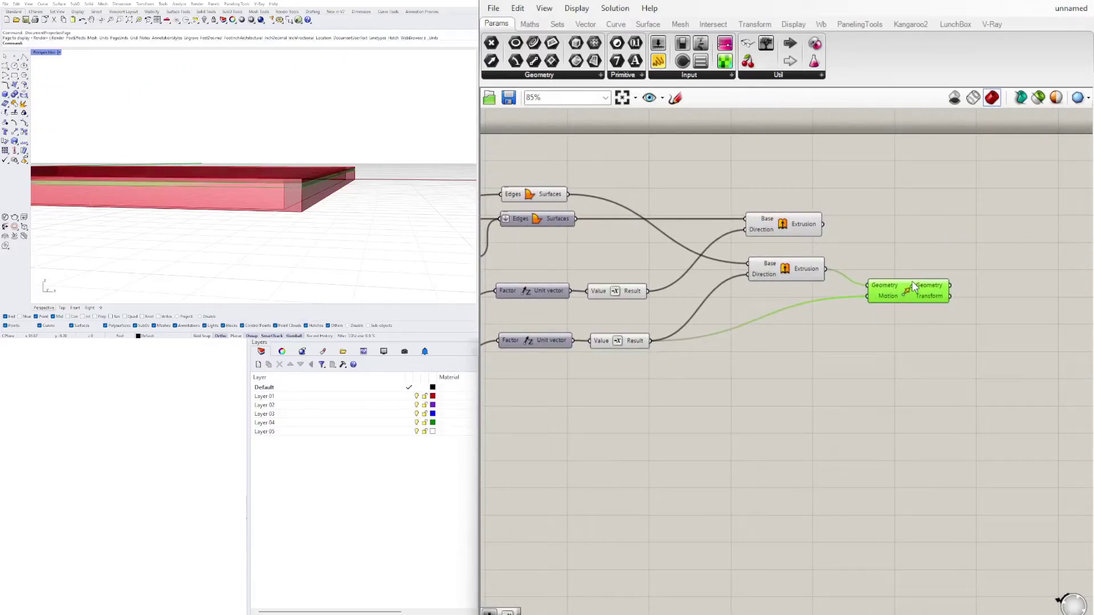
{"action": "left_click", "coordinate": [786, 269]}
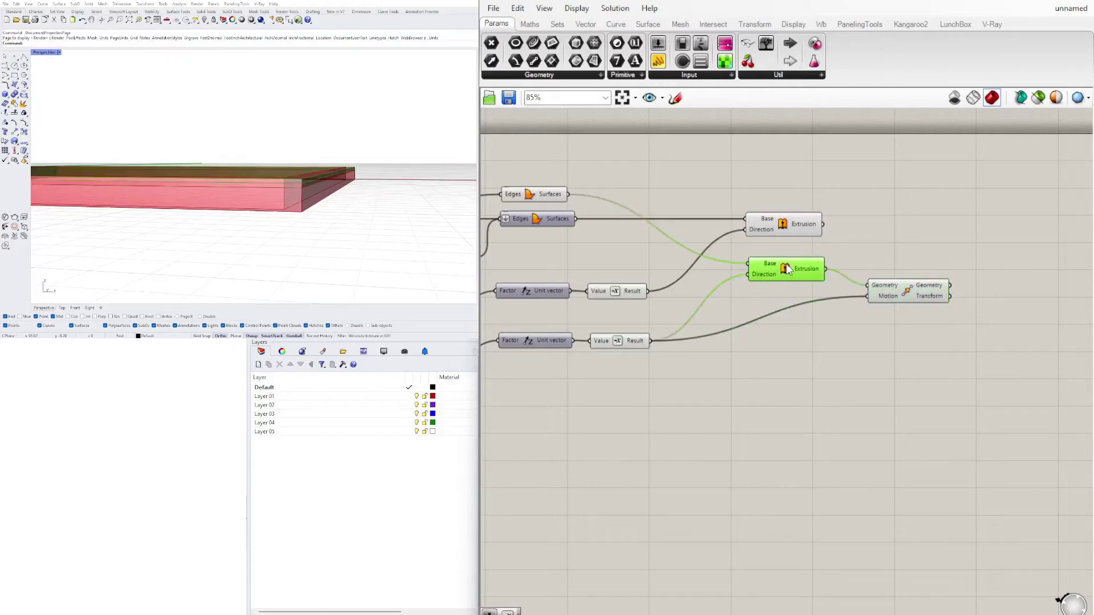
{"action": "left_click", "coordinate": [809, 224]}
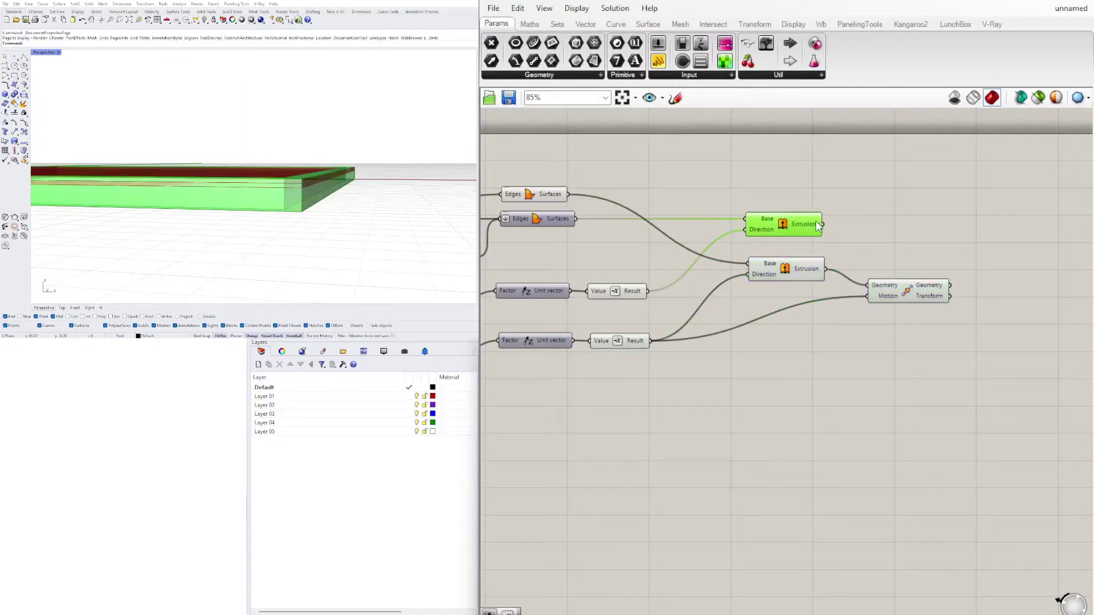
Replace the Move component's Geometry input with the footing extrusion and shift the component slightly
{"action": "left_click_drag", "start_coordinate": [865, 276], "coordinate": [869, 281]}
{"action": "left_click", "coordinate": [927, 307]}
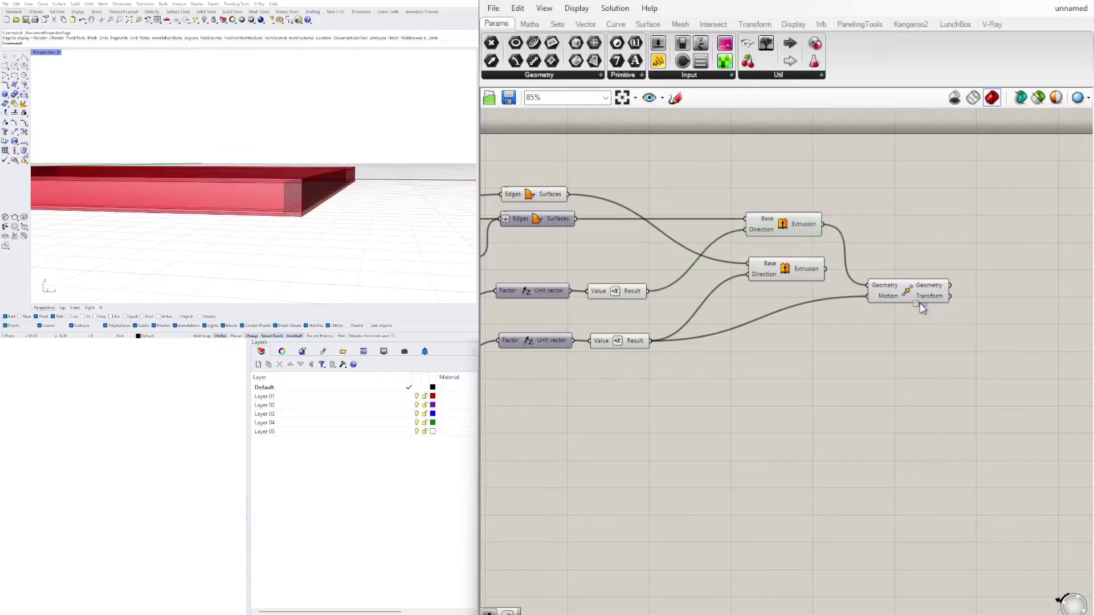
{"action": "left_click", "coordinate": [782, 225]}
{"action": "mouse_move", "coordinate": [920, 290]}
{"action": "left_mouse_down"}
{"action": "mouse_move", "coordinate": [876, 285]}
{"action": "mouse_move", "coordinate": [903, 281]}
{"action": "left_mouse_up"}
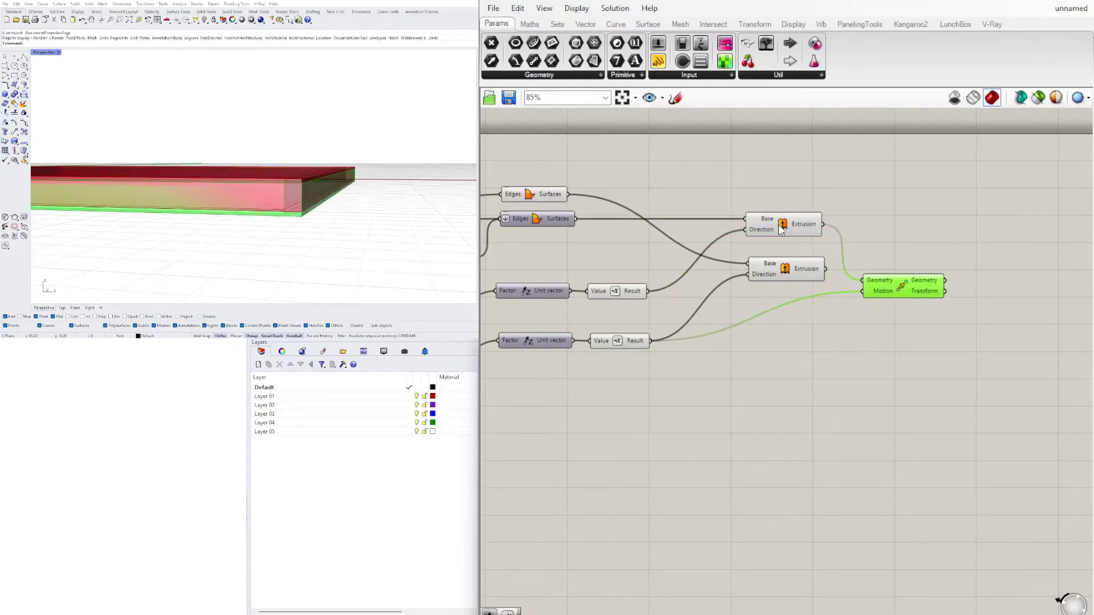
Hide the footing Extrude component's preview and inspect the moved footing beneath the slab
{"action": "right_click", "coordinate": [780, 228]}
{"action": "left_click", "coordinate": [809, 249]}
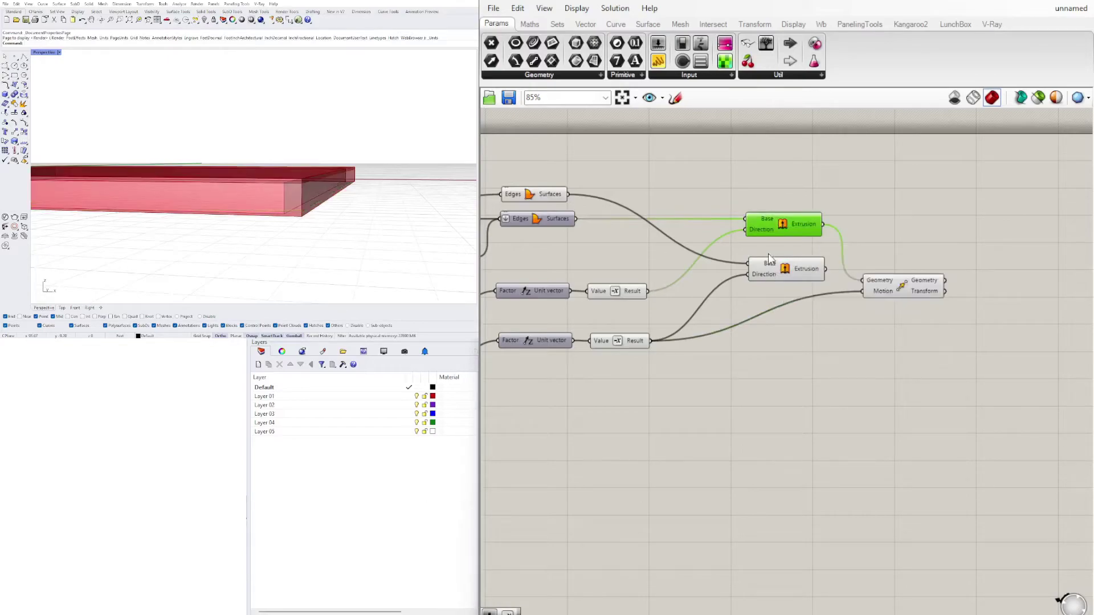
{"action": "mouse_move", "coordinate": [924, 285]}
{"action": "left_mouse_down"}
{"action": "mouse_move", "coordinate": [921, 302]}
{"action": "mouse_move", "coordinate": [933, 301]}
{"action": "left_mouse_up"}
{"action": "right_click_drag", "start_coordinate": [337, 215], "coordinate": [309, 189]}
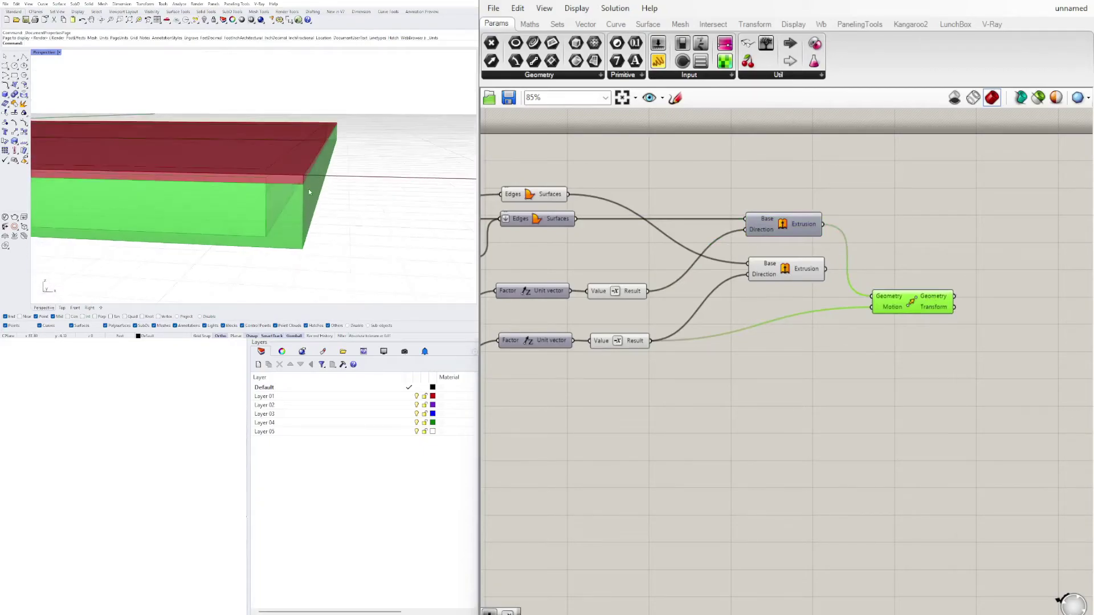
{"action": "left_click", "coordinate": [792, 274]}
{"action": "right_click_drag", "start_coordinate": [965, 290], "coordinate": [853, 281]}
{"action": "double_click", "coordinate": [931, 267]}
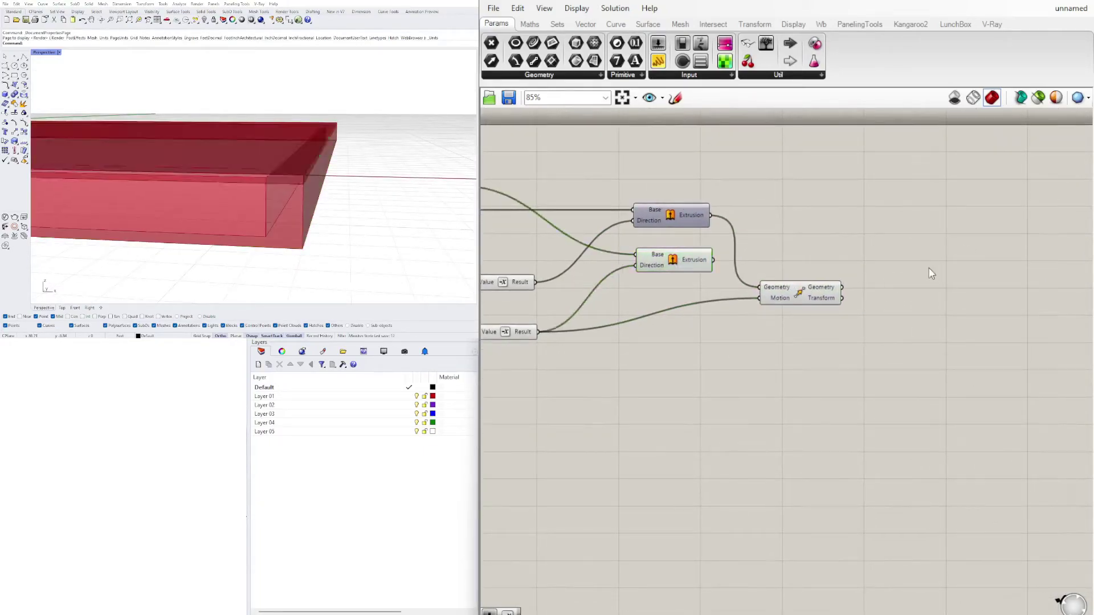
{"action": "type", "text": "BOUND"}
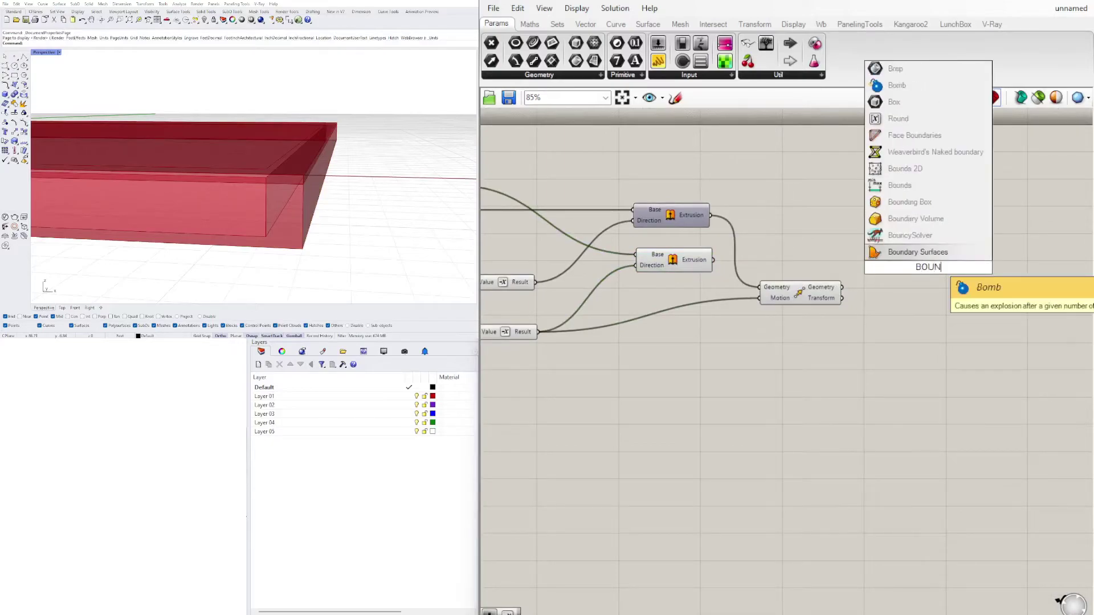
{"action": "double_click", "coordinate": [854, 258]}
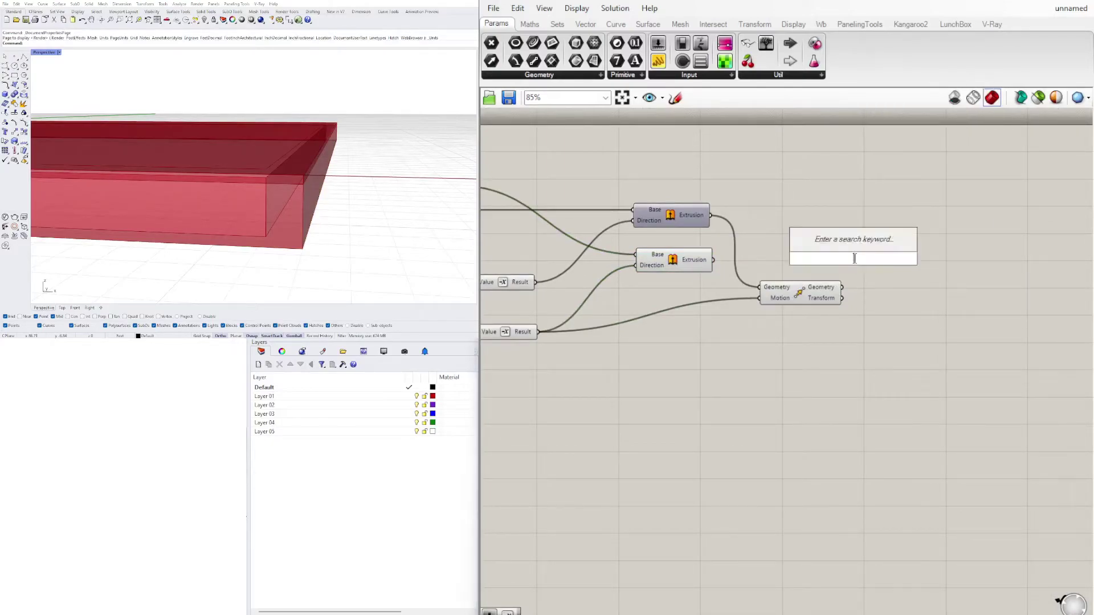
{"action": "type", "text": "UNION"}
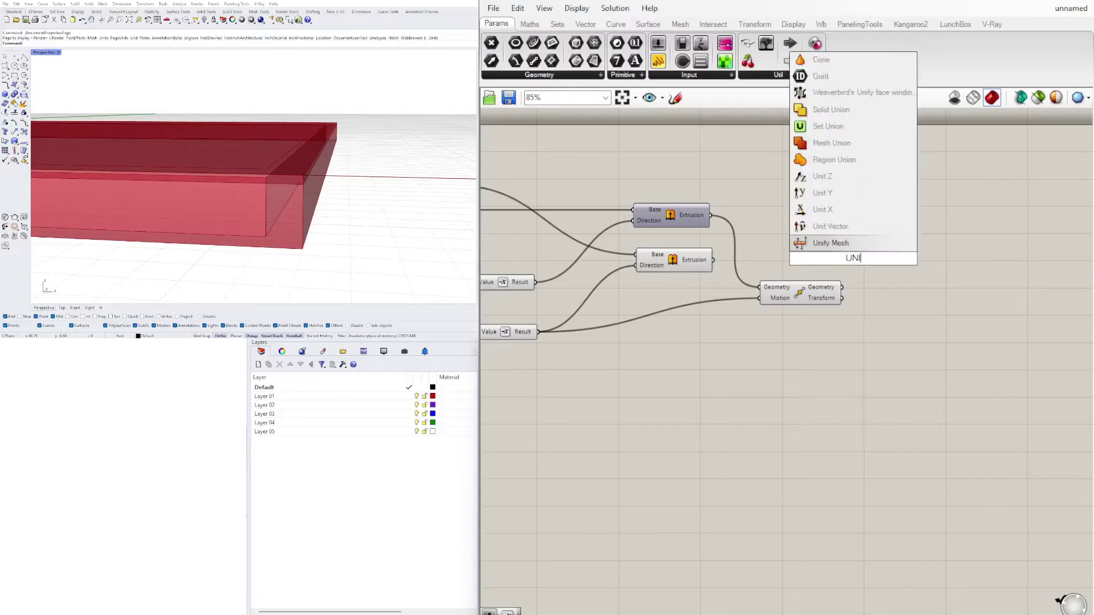
{"action": "key", "text": "Up"}
{"action": "key", "text": "Up"}
{"action": "key", "text": "Return"}
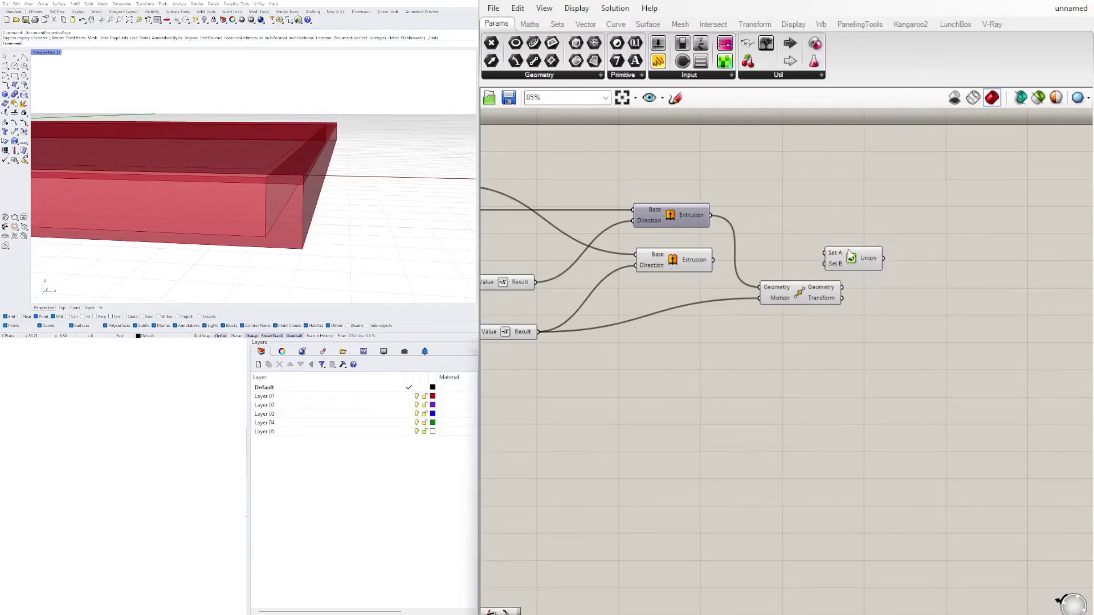
{"action": "double_click", "coordinate": [849, 253]}
{"action": "type", "text": "UNION"}
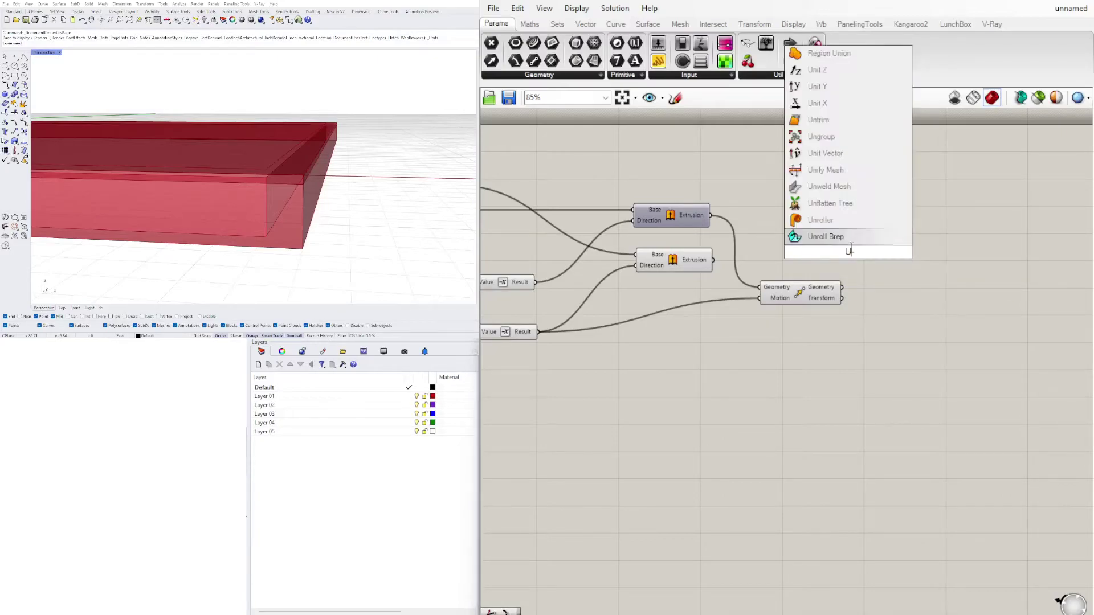
{"action": "key", "text": "Up"}
{"action": "key", "text": "Up"}
{"action": "key", "text": "Return"}
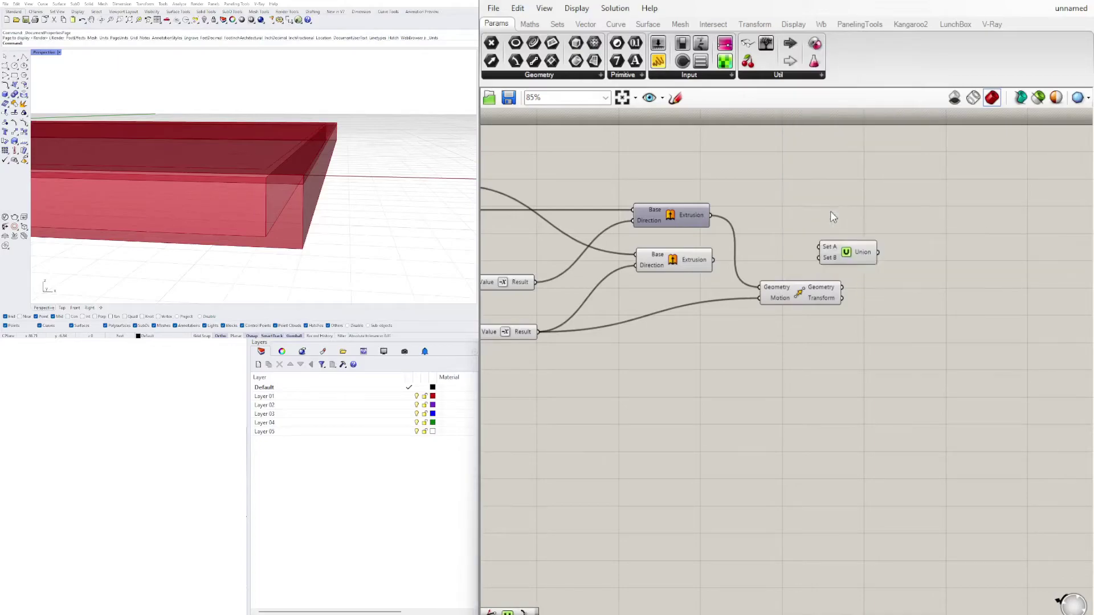
{"action": "key", "text": "Delete"}
Add a Solid Union component beyond the Move component
{"action": "double_click", "coordinate": [846, 251]}
{"action": "type", "text": "UNION"}
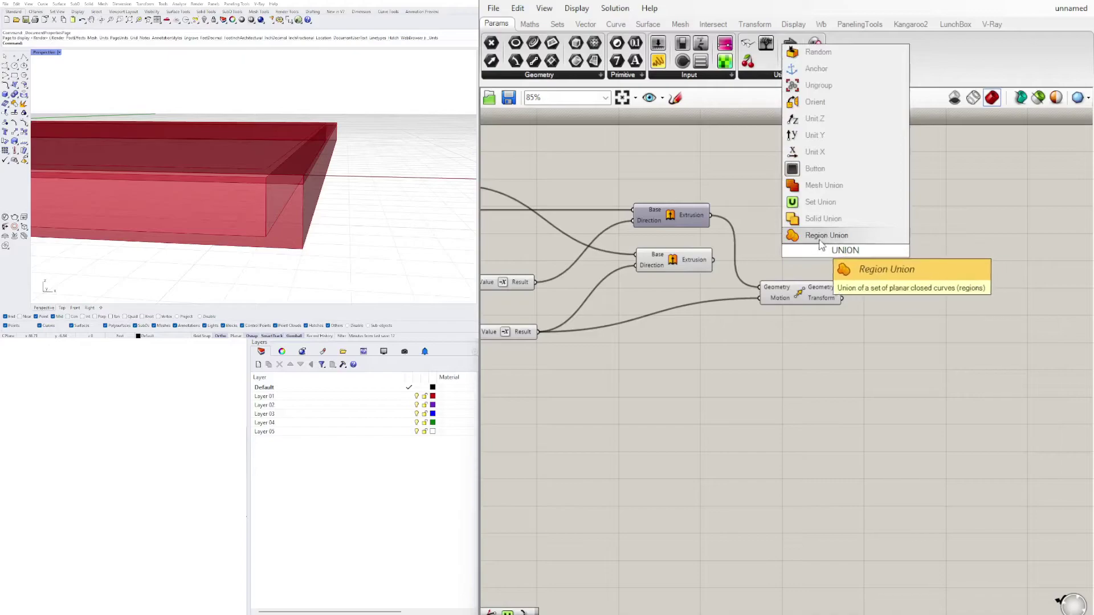
{"action": "key", "text": "Up"}
{"action": "key", "text": "Return"}
{"action": "left_click_drag", "start_coordinate": [844, 255], "coordinate": [941, 275]}
Connect the slab extrusion and the moved footing to the Solid Union's Breps input and flatten that input
{"action": "left_click", "coordinate": [692, 262]}
{"action": "left_click_drag", "start_coordinate": [713, 260], "coordinate": [912, 271]}
{"action": "left_click", "coordinate": [800, 289]}
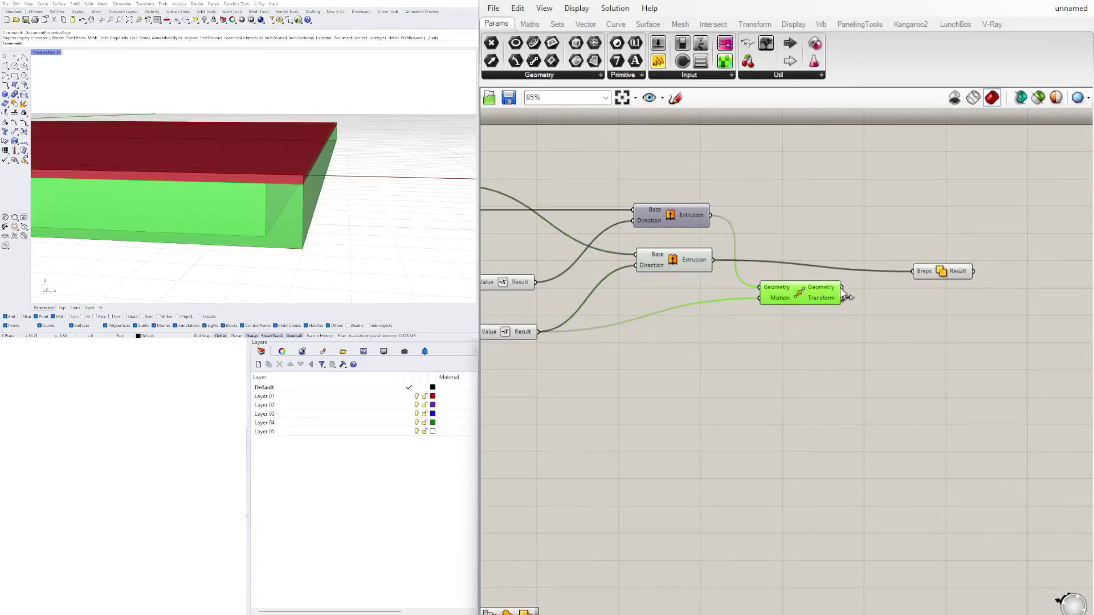
{"action": "left_click_drag", "start_coordinate": [843, 288], "coordinate": [938, 263], "text": "shift"}
{"action": "left_click", "coordinate": [938, 270]}
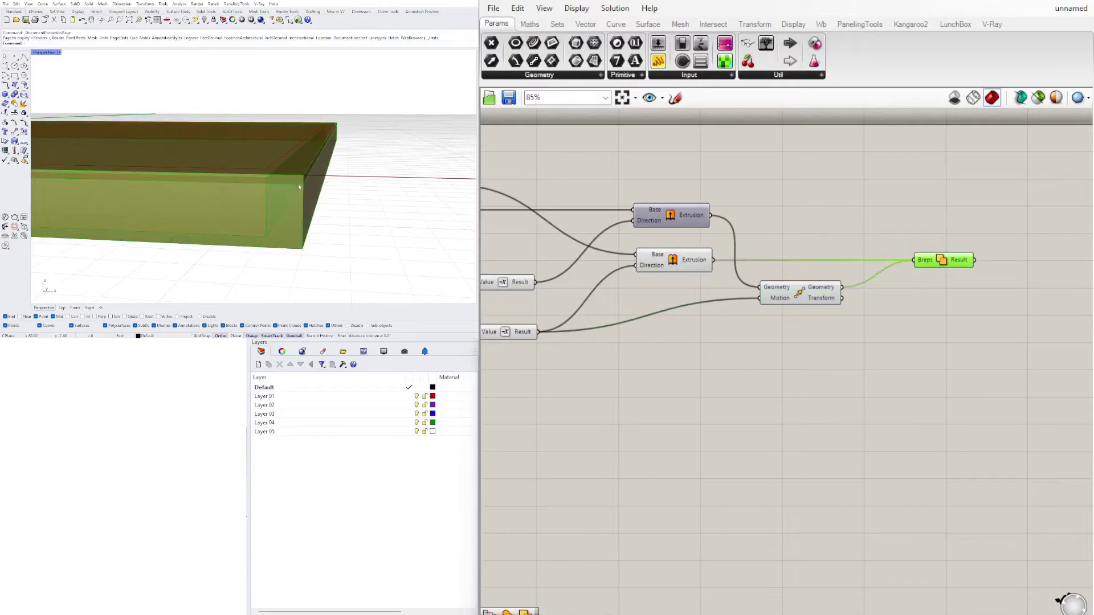
{"action": "right_click", "coordinate": [927, 261]}
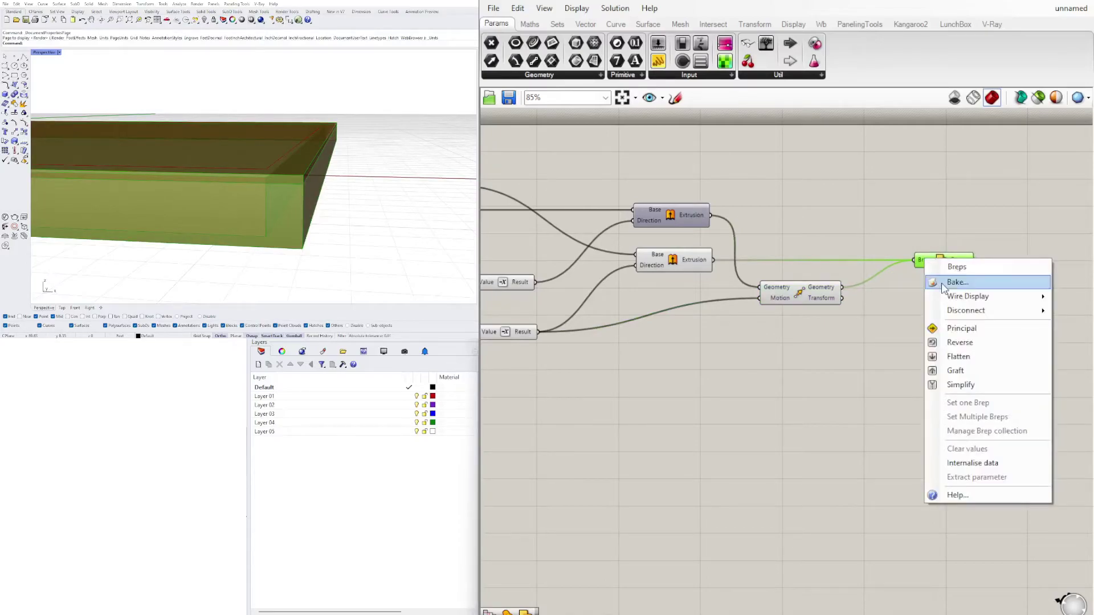
{"action": "left_click", "coordinate": [966, 355]}
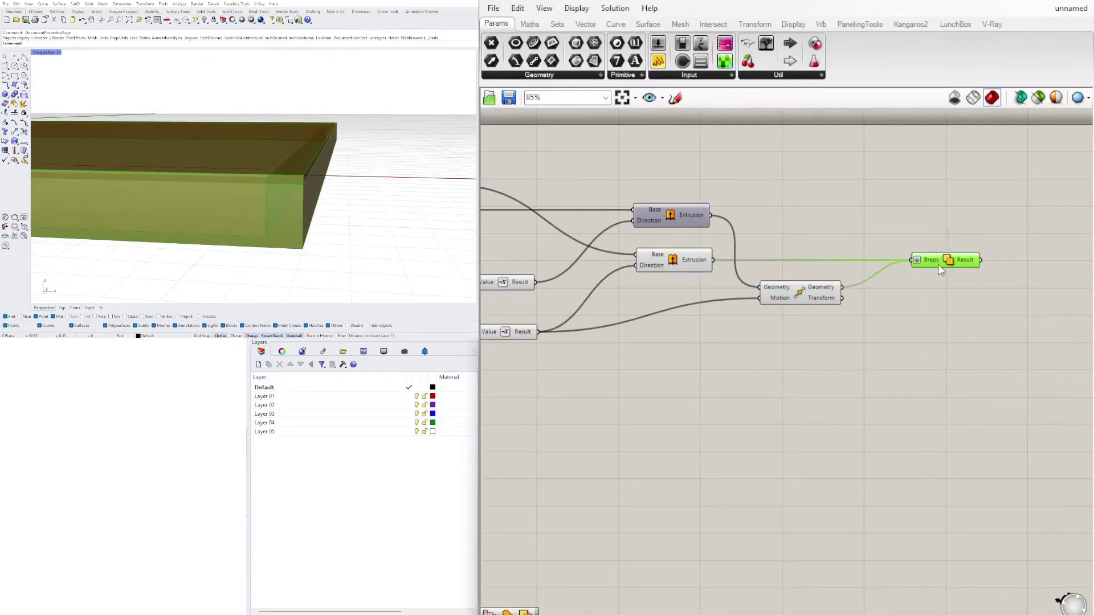
Review the component chain from the Boundary Surfaces components through to the Solid Union
{"action": "scroll", "coordinate": [824, 258], "scroll_direction": "down", "scroll_amount": 4}
{"action": "right_click_drag", "start_coordinate": [748, 289], "coordinate": [957, 286]}
{"action": "scroll", "coordinate": [815, 222], "scroll_direction": "up", "scroll_amount": 5}
{"action": "left_click_drag", "start_coordinate": [821, 244], "coordinate": [827, 246]}
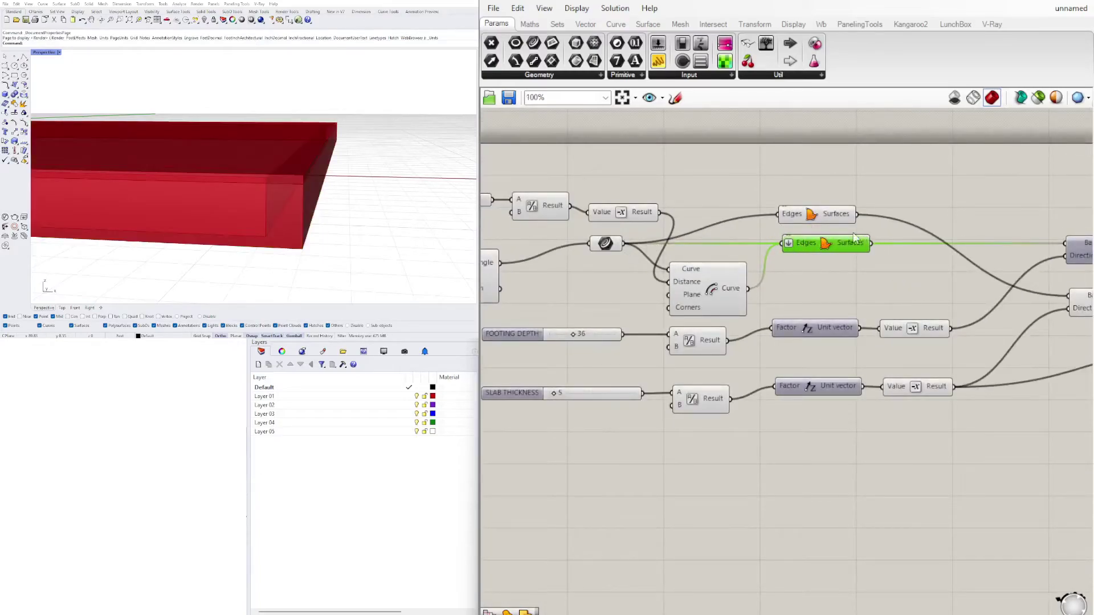
{"action": "scroll", "coordinate": [855, 277], "scroll_direction": "down", "scroll_amount": 3}
{"action": "right_click_drag", "start_coordinate": [917, 363], "coordinate": [716, 400]}
{"action": "scroll", "coordinate": [907, 378], "scroll_direction": "up", "scroll_amount": 4}
{"action": "right_click_drag", "start_coordinate": [1047, 322], "coordinate": [841, 324]}
{"action": "left_click", "coordinate": [890, 293]}
{"action": "right_click_drag", "start_coordinate": [731, 366], "coordinate": [823, 347]}
Hide the previews of the slab Extrude and Move components
{"action": "left_click", "coordinate": [846, 368]}
{"action": "left_click_drag", "start_coordinate": [802, 375], "coordinate": [597, 268]}
{"action": "scroll", "coordinate": [598, 269], "scroll_direction": "down", "scroll_amount": 1}
{"action": "middle_click", "coordinate": [599, 269]}
{"action": "left_click", "coordinate": [639, 228]}
{"action": "left_click", "coordinate": [752, 228]}
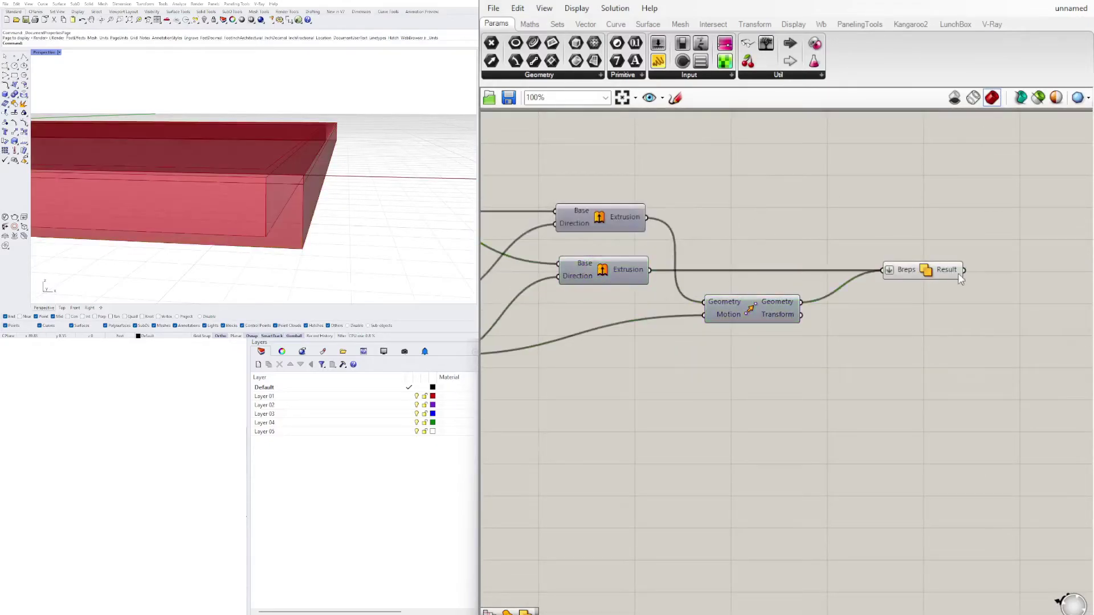
Select the Solid Union to check its geometry and inspect the combined foundation at its corner
{"action": "left_click", "coordinate": [924, 277]}
{"action": "left_click", "coordinate": [870, 342]}
{"action": "scroll", "coordinate": [311, 191], "scroll_direction": "down", "scroll_amount": 2}
{"action": "right_click_drag", "start_coordinate": [310, 191], "coordinate": [274, 208]}
{"action": "scroll", "coordinate": [818, 306], "scroll_direction": "down", "scroll_amount": 4}
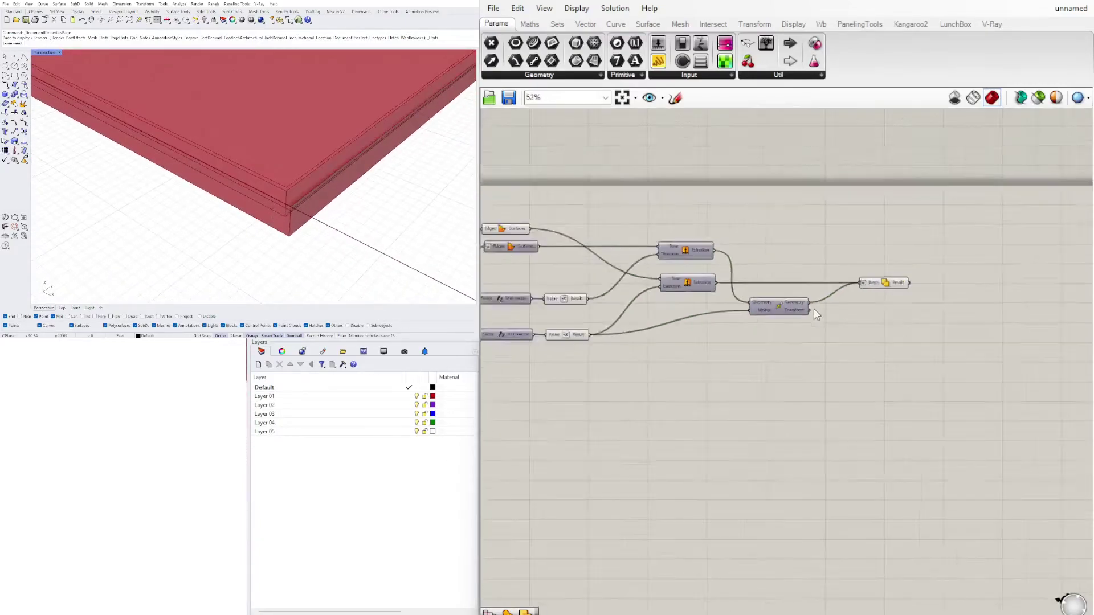
Hide the previews of all components upstream of the Solid Union
{"action": "scroll", "coordinate": [805, 311], "scroll_direction": "down", "scroll_amount": 2}
{"action": "left_click_drag", "start_coordinate": [882, 356], "coordinate": [568, 229]}
{"action": "middle_click", "coordinate": [572, 233]}
{"action": "left_click", "coordinate": [610, 192]}
{"action": "right_click_drag", "start_coordinate": [332, 219], "coordinate": [334, 197]}
{"action": "left_click", "coordinate": [1057, 360]}
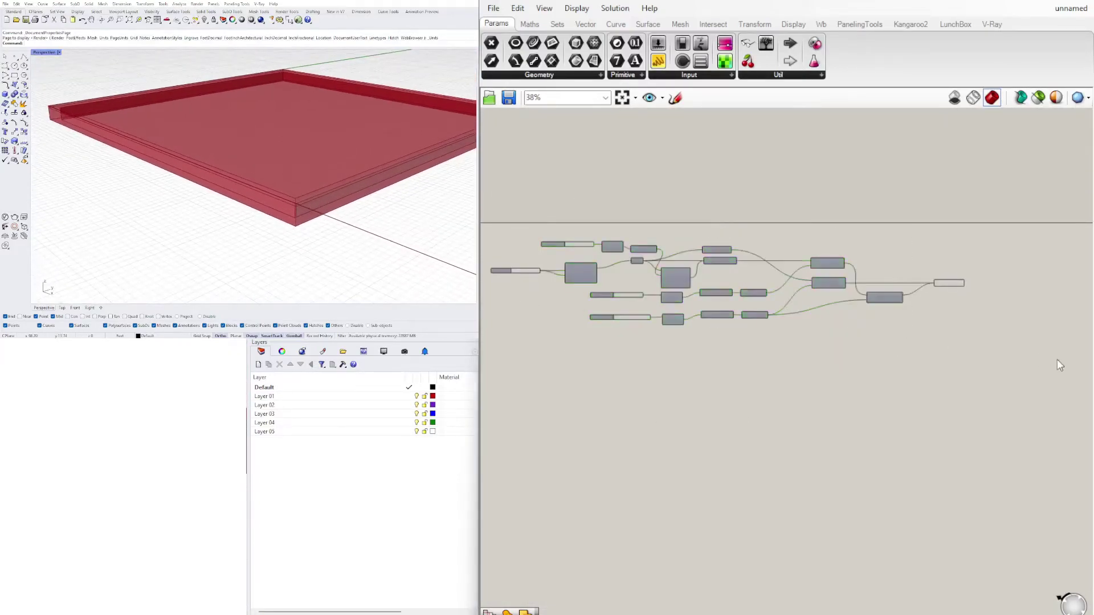
Bake the Solid Union result into the Rhino document
{"action": "scroll", "coordinate": [938, 281], "scroll_direction": "up", "scroll_amount": 8}
{"action": "left_click_drag", "start_coordinate": [995, 254], "coordinate": [942, 254]}
{"action": "left_click", "coordinate": [944, 316]}
{"action": "left_click", "coordinate": [972, 264]}
{"action": "middle_click", "coordinate": [975, 249]}
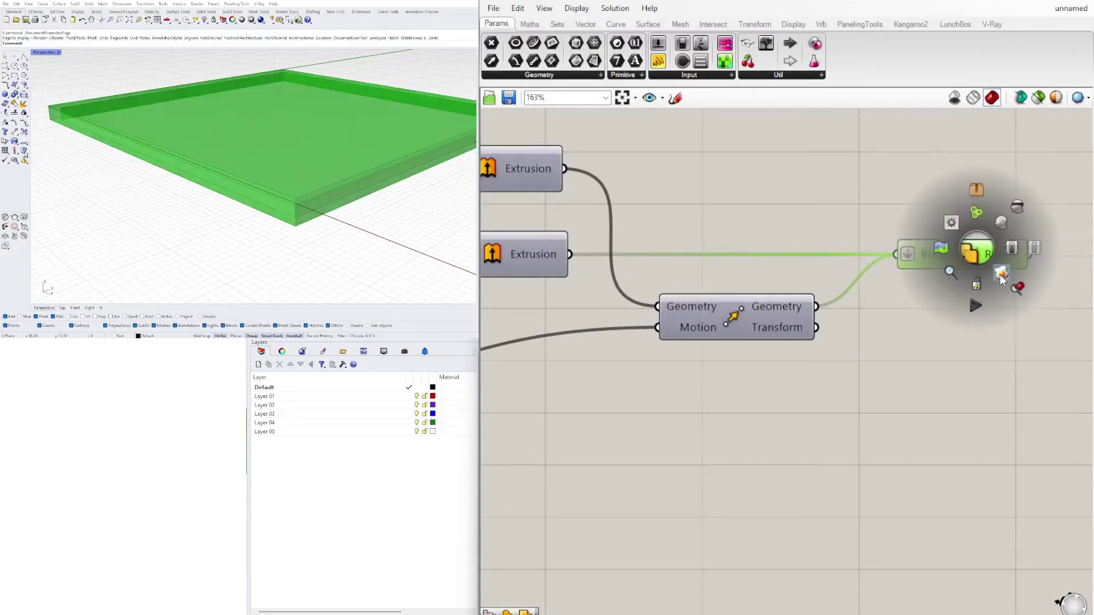
{"action": "left_click", "coordinate": [1001, 278]}
Move the baked foundation solid along the X axis, clear of the Grasshopper preview
{"action": "scroll", "coordinate": [364, 142], "scroll_direction": "down", "scroll_amount": 8}
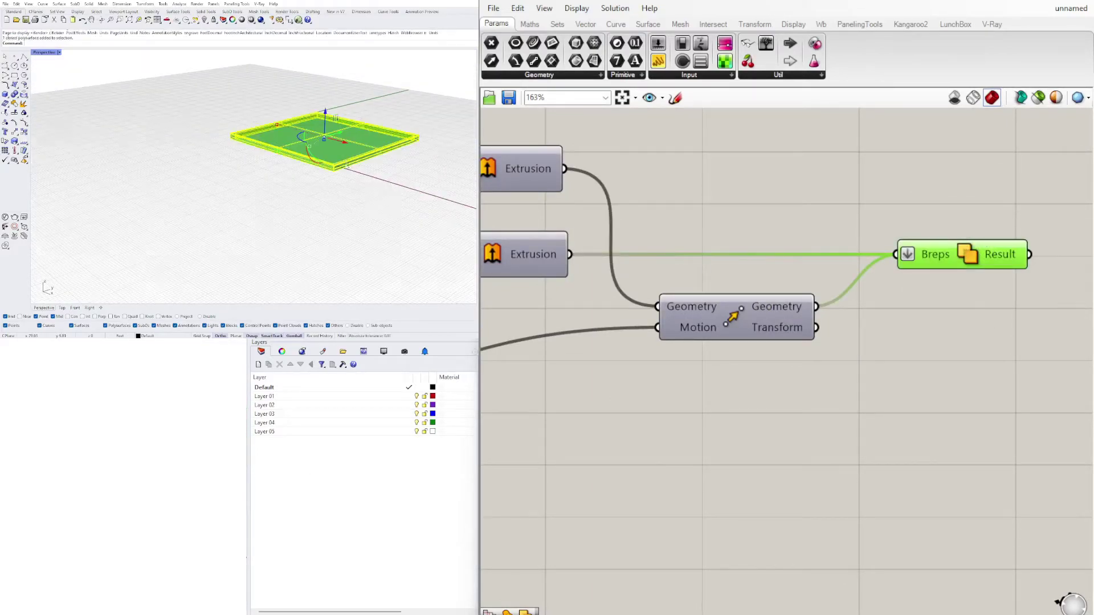
{"action": "left_click", "coordinate": [343, 158]}
{"action": "scroll", "coordinate": [275, 202], "scroll_direction": "down", "scroll_amount": 4}
{"action": "right_click_drag", "start_coordinate": [275, 203], "coordinate": [302, 197]}
{"action": "left_click_drag", "start_coordinate": [269, 194], "coordinate": [335, 201]}
{"action": "right_click_drag", "start_coordinate": [332, 195], "coordinate": [313, 199]}
{"action": "left_click_drag", "start_coordinate": [319, 194], "coordinate": [339, 171]}
{"action": "left_click", "coordinate": [400, 205]}
{"action": "scroll", "coordinate": [329, 175], "scroll_direction": "up", "scroll_amount": 3}
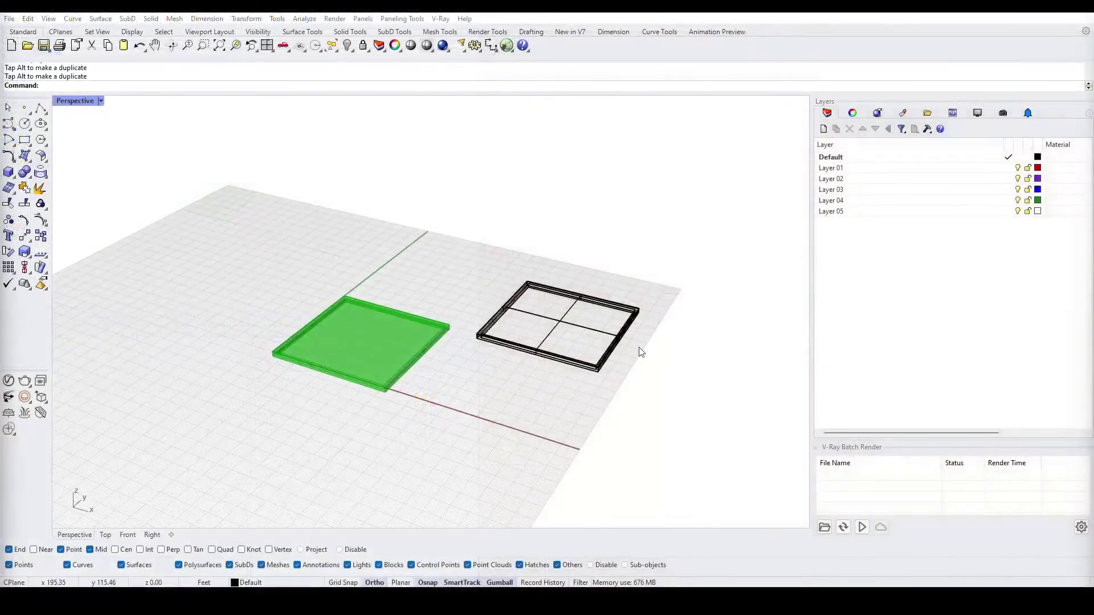
Set the Perspective viewport to Shaded display for a close view of the baked solid's corner
{"action": "scroll", "coordinate": [638, 347], "scroll_direction": "up", "scroll_amount": 3}
{"action": "left_click", "coordinate": [71, 101]}
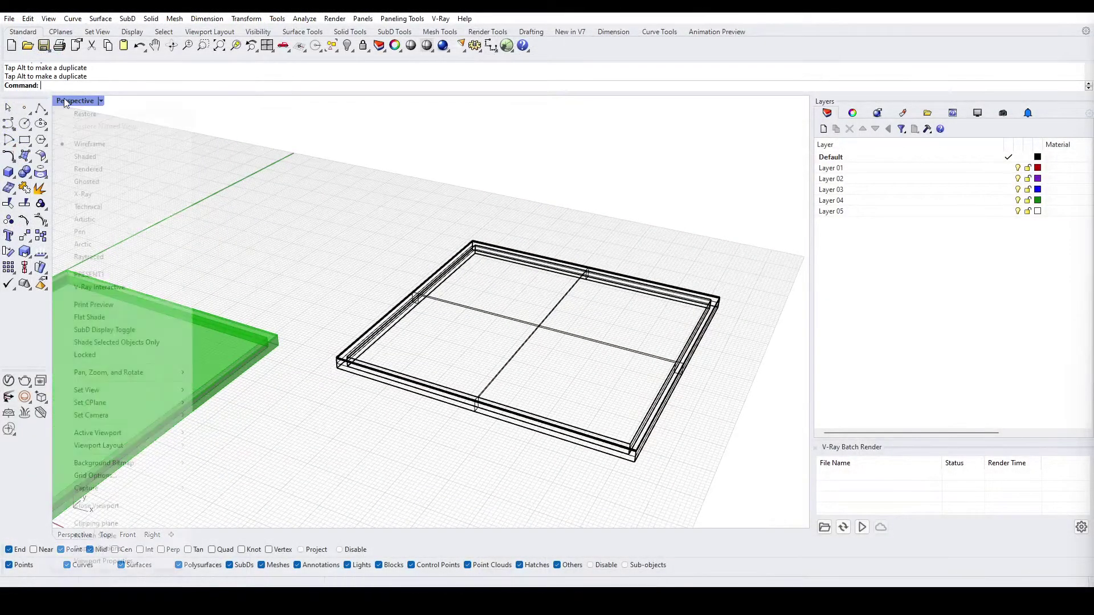
{"action": "left_click", "coordinate": [91, 169]}
{"action": "right_click_drag", "start_coordinate": [650, 400], "coordinate": [565, 293], "text": "shift"}
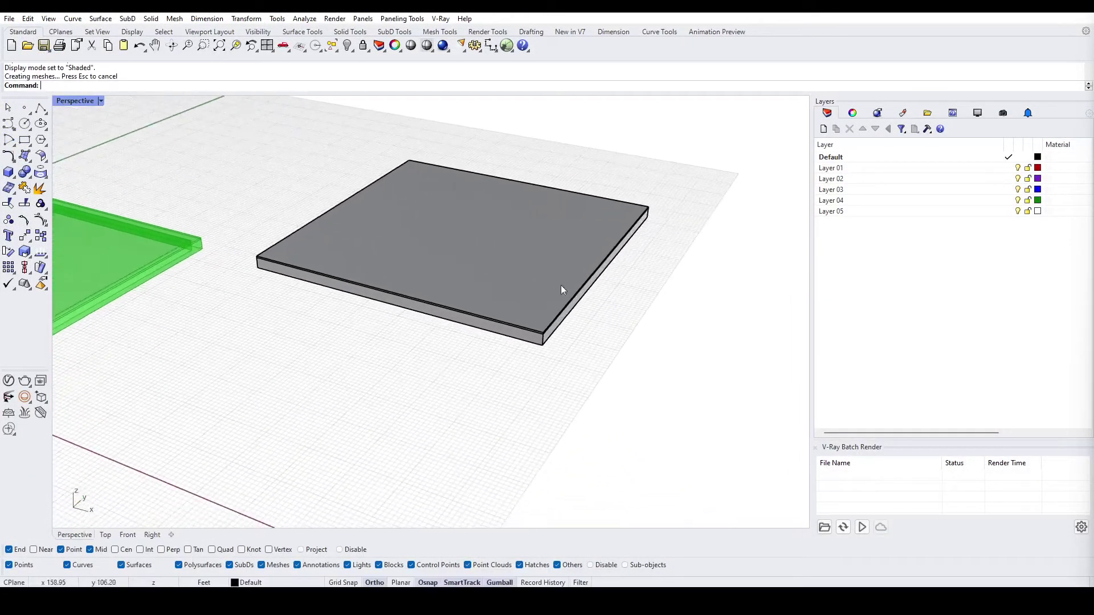
{"action": "scroll", "coordinate": [549, 325], "scroll_direction": "up", "scroll_amount": 5}
{"action": "right_click_drag", "start_coordinate": [549, 356], "coordinate": [504, 328]}
{"action": "scroll", "coordinate": [573, 388], "scroll_direction": "down", "scroll_amount": 5}
{"action": "scroll", "coordinate": [573, 387], "scroll_direction": "up", "scroll_amount": 3}
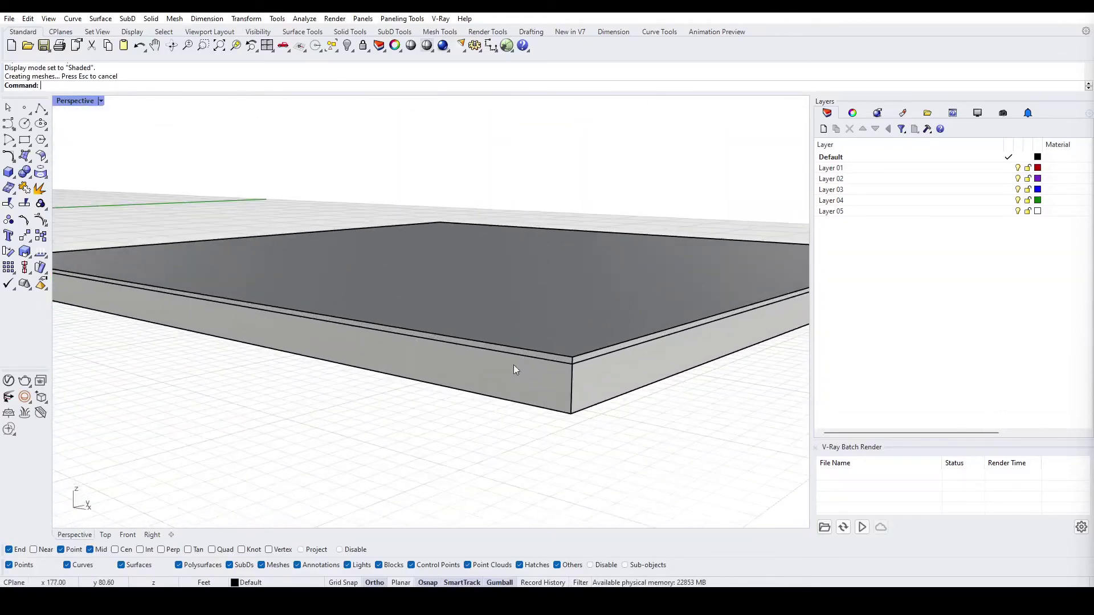
Select the baked solid to check the seam between slab and footing on its outer faces
{"action": "left_click", "coordinate": [540, 352]}
{"action": "key", "text": "Escape"}
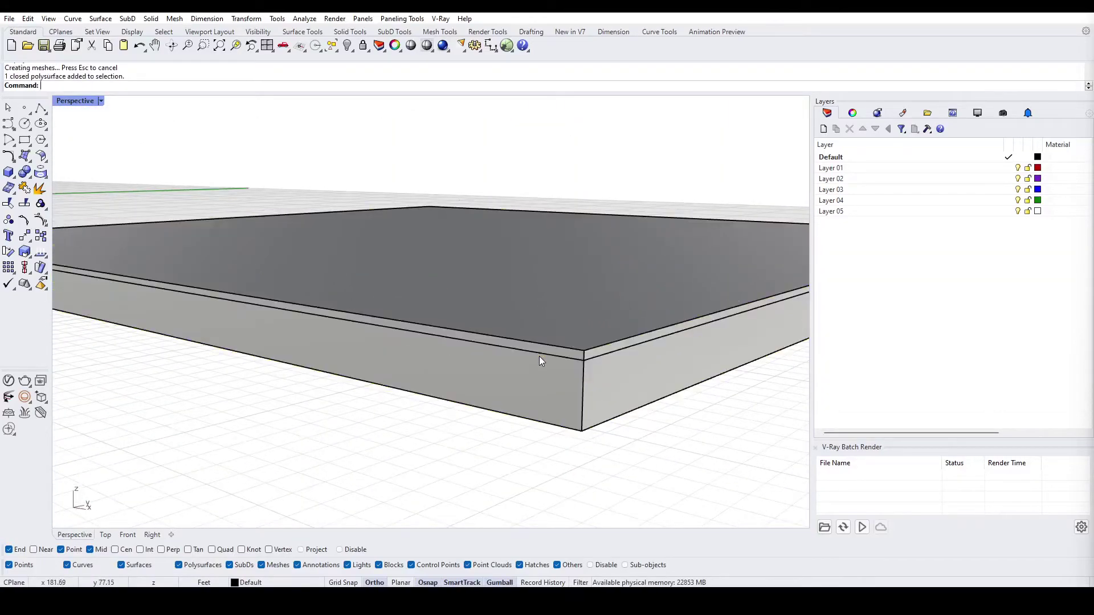
{"action": "scroll", "coordinate": [539, 356], "scroll_direction": "down", "scroll_amount": 2}
{"action": "left_click", "coordinate": [534, 357]}
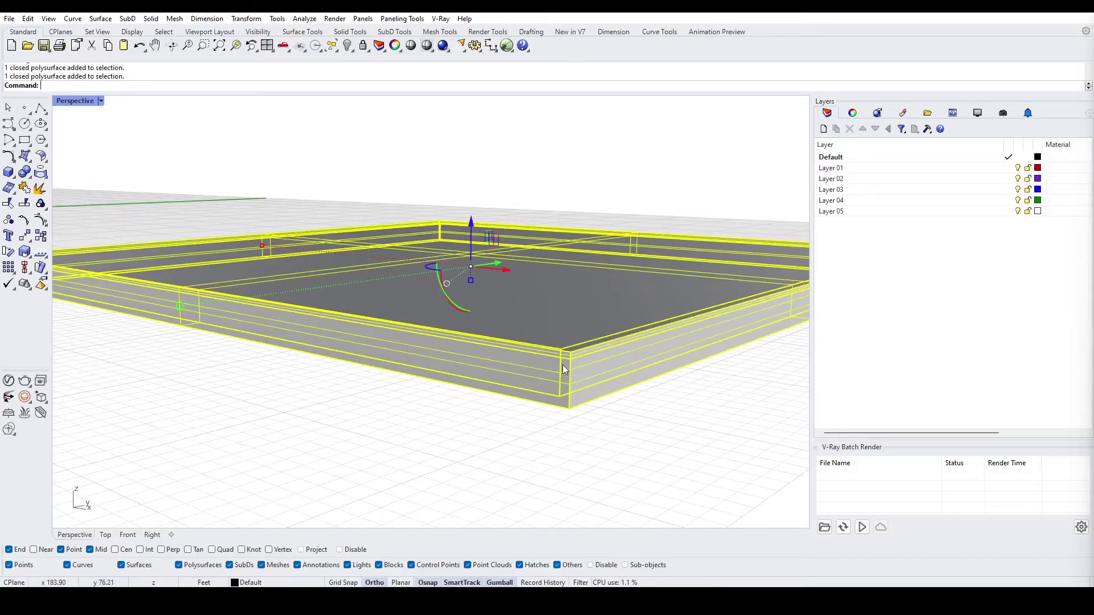
{"action": "key", "text": "Escape"}
Run MergeAllCoplanarFaces on the baked solid and inspect its corner and underside
{"action": "scroll", "coordinate": [561, 364], "scroll_direction": "down", "scroll_amount": 3}
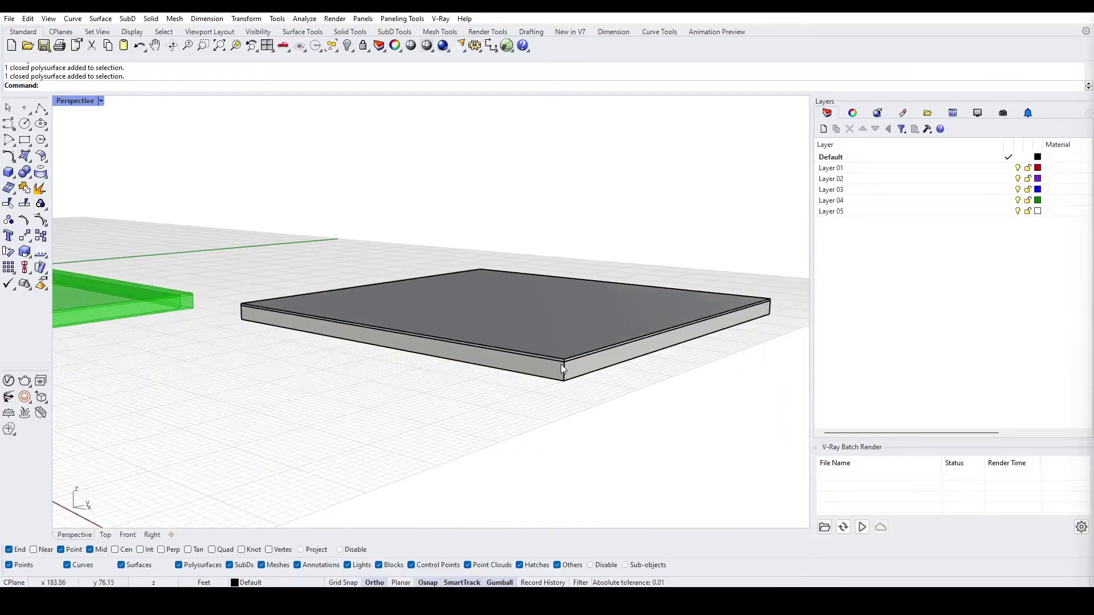
{"action": "left_click", "coordinate": [493, 324]}
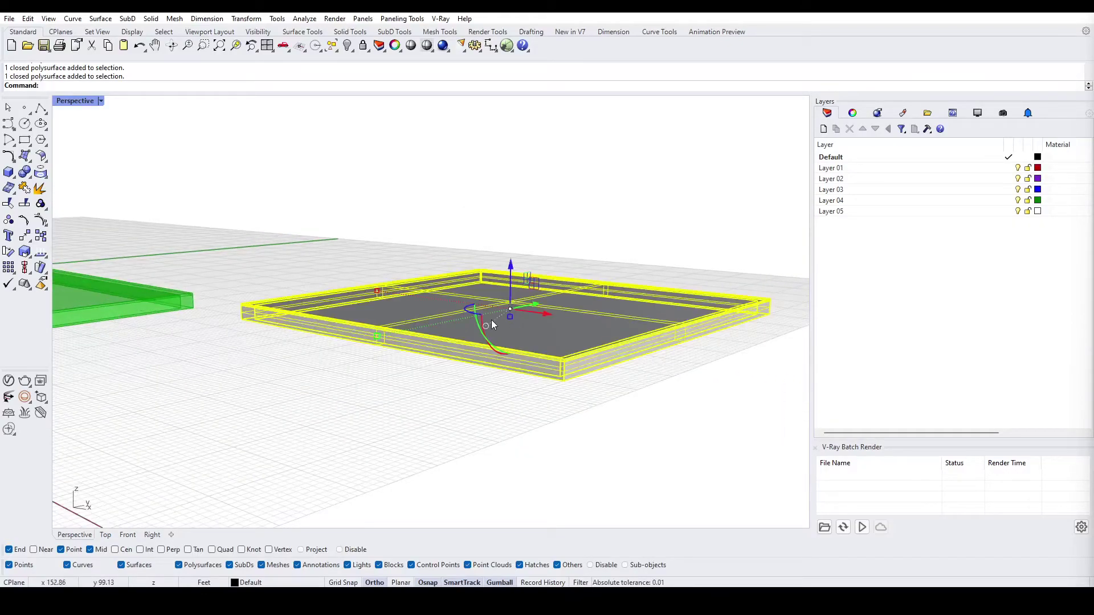
{"action": "type", "text": "MergeAllCoplanarFaces"}
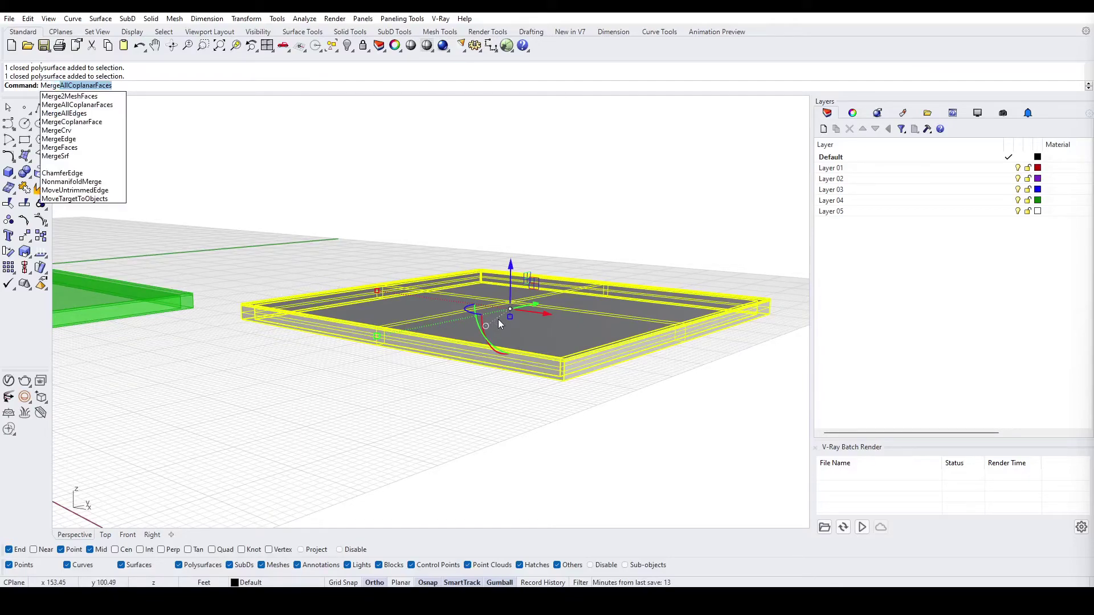
{"action": "key", "text": "Return"}
{"action": "scroll", "coordinate": [569, 342], "scroll_direction": "up", "scroll_amount": 5}
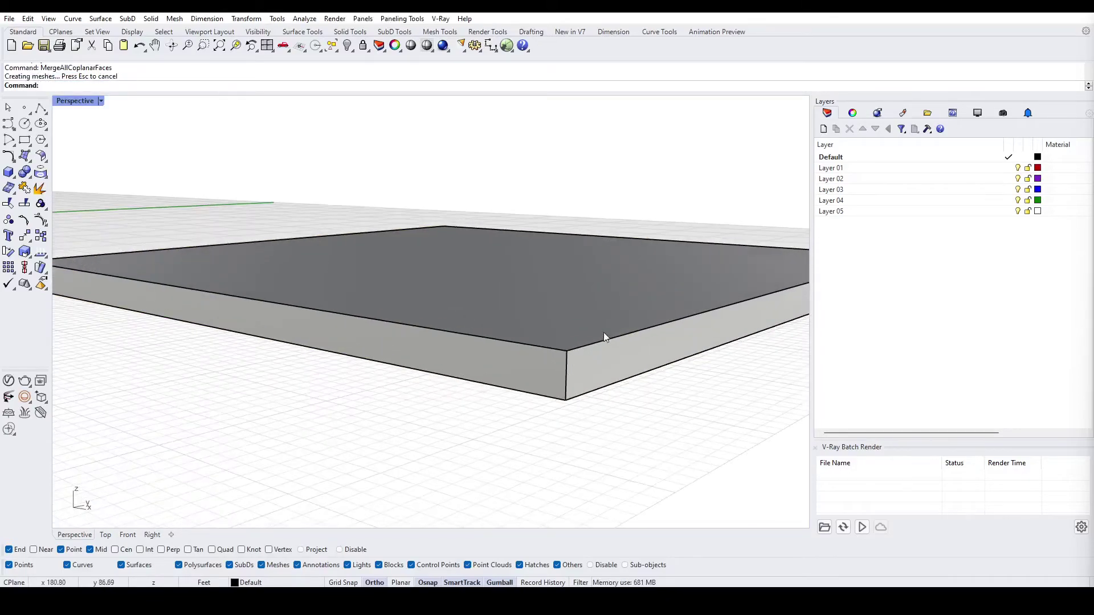
{"action": "right_click_drag", "start_coordinate": [606, 337], "coordinate": [562, 336]}
{"action": "scroll", "coordinate": [561, 336], "scroll_direction": "down", "scroll_amount": 5}
{"action": "right_click_drag", "start_coordinate": [551, 435], "coordinate": [312, 389], "text": "shift"}
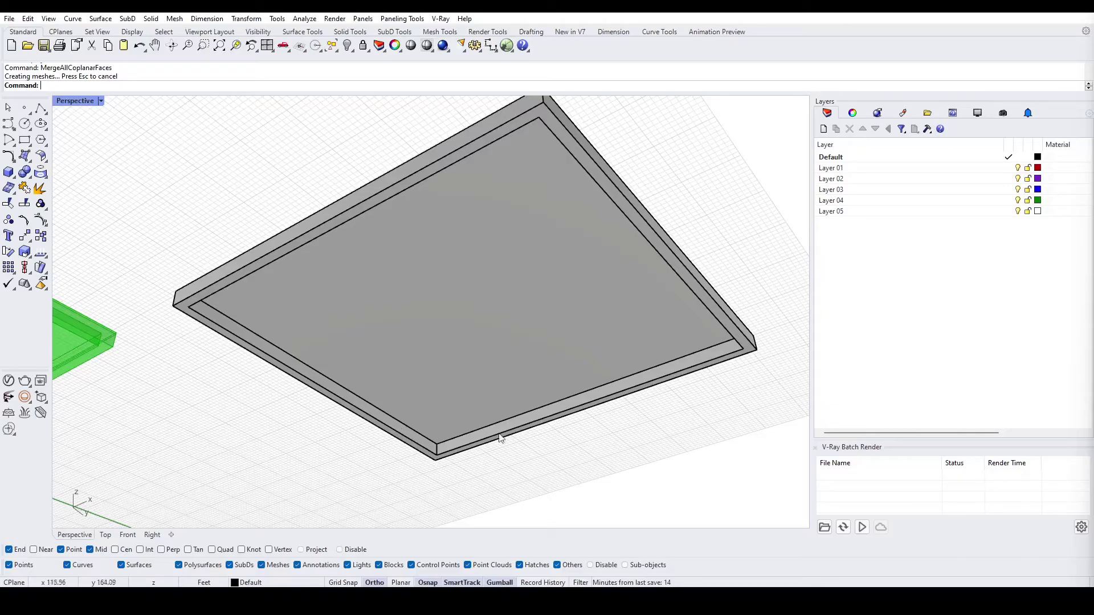
{"action": "right_click_drag", "start_coordinate": [499, 235], "coordinate": [320, 292]}
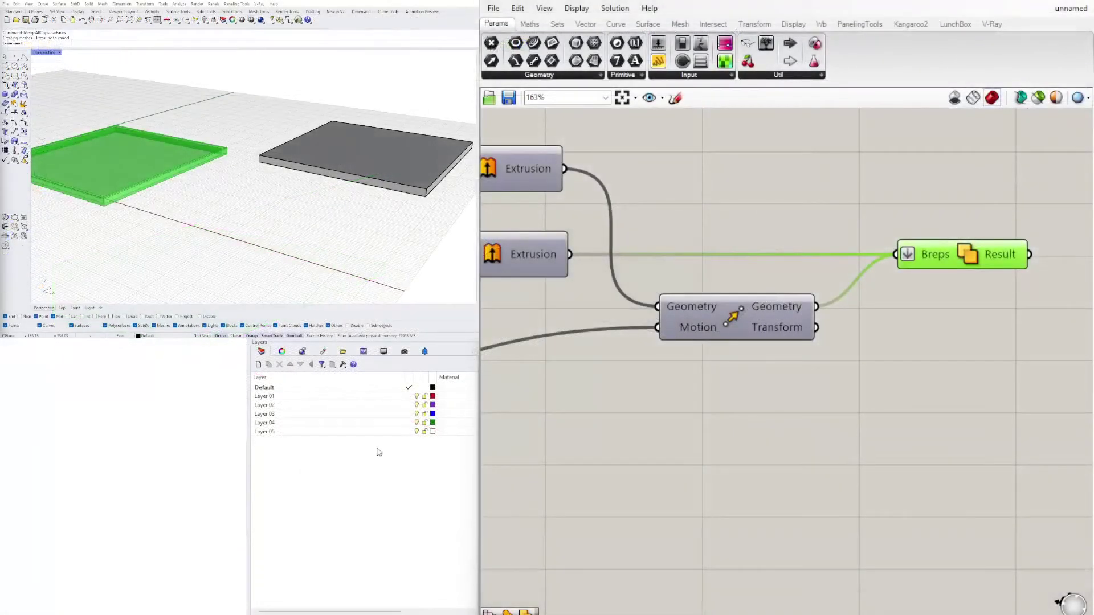
Add a Merge Faces component after the Solid Union in the Grasshopper definition
{"action": "left_click", "coordinate": [955, 313]}
{"action": "left_click", "coordinate": [942, 258]}
{"action": "left_click", "coordinate": [962, 313]}
{"action": "scroll", "coordinate": [669, 393], "scroll_direction": "down", "scroll_amount": 6}
{"action": "right_click_drag", "start_coordinate": [602, 469], "coordinate": [872, 396]}
{"action": "scroll", "coordinate": [1041, 268], "scroll_direction": "up", "scroll_amount": 8}
{"action": "left_click", "coordinate": [991, 297]}
{"action": "right_click_drag", "start_coordinate": [993, 315], "coordinate": [818, 326]}
{"action": "left_click", "coordinate": [958, 317]}
{"action": "double_click", "coordinate": [959, 317]}
{"action": "type", "text": "MER"}
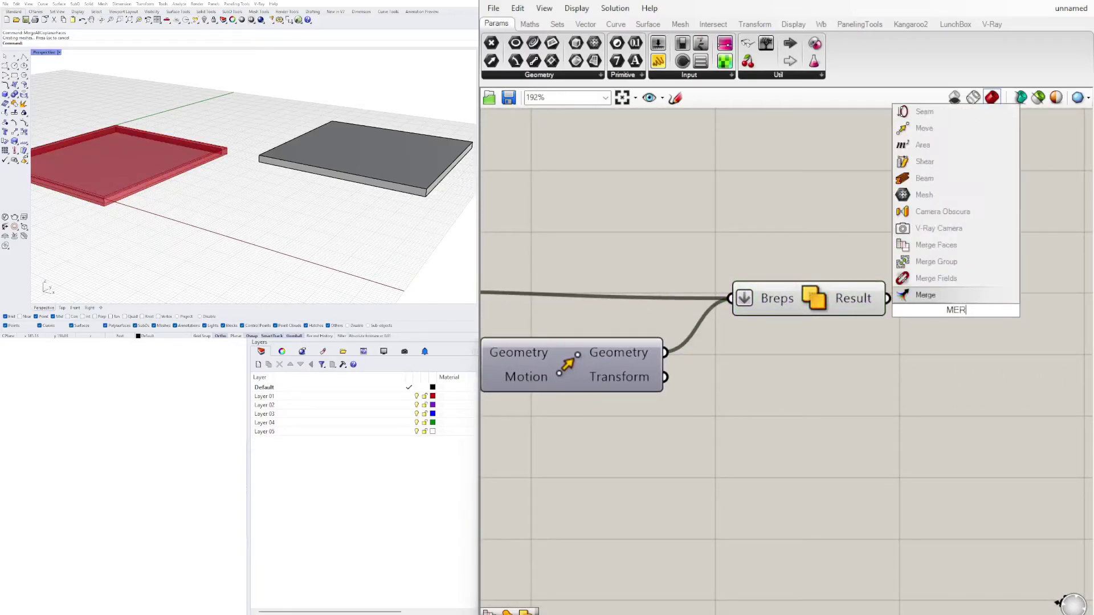
{"action": "left_click", "coordinate": [934, 245]}
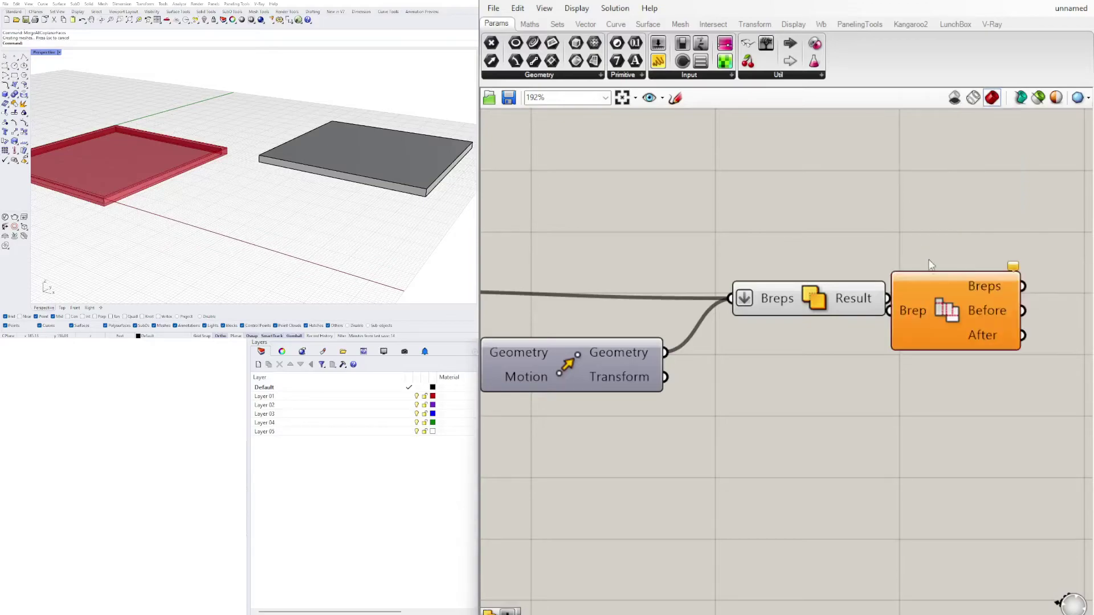
Connect the Solid Union's Result to the Merge Faces Brep input and hide the Solid Union's preview
{"action": "left_click_drag", "start_coordinate": [889, 299], "coordinate": [978, 300]}
{"action": "left_click", "coordinate": [841, 305]}
{"action": "right_click", "coordinate": [818, 300]}
{"action": "left_click", "coordinate": [867, 416]}
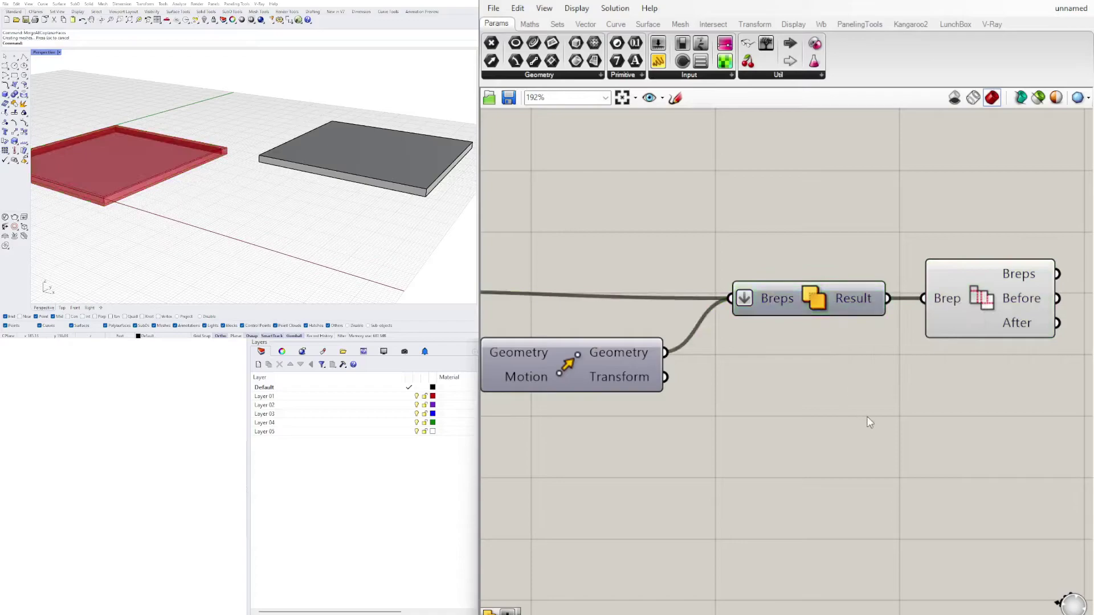
Make Layer 01 current and draw a closed, irregular multi-sided polyline outline beside and across the baked solid
{"action": "right_click_drag", "start_coordinate": [207, 213], "coordinate": [283, 189]}
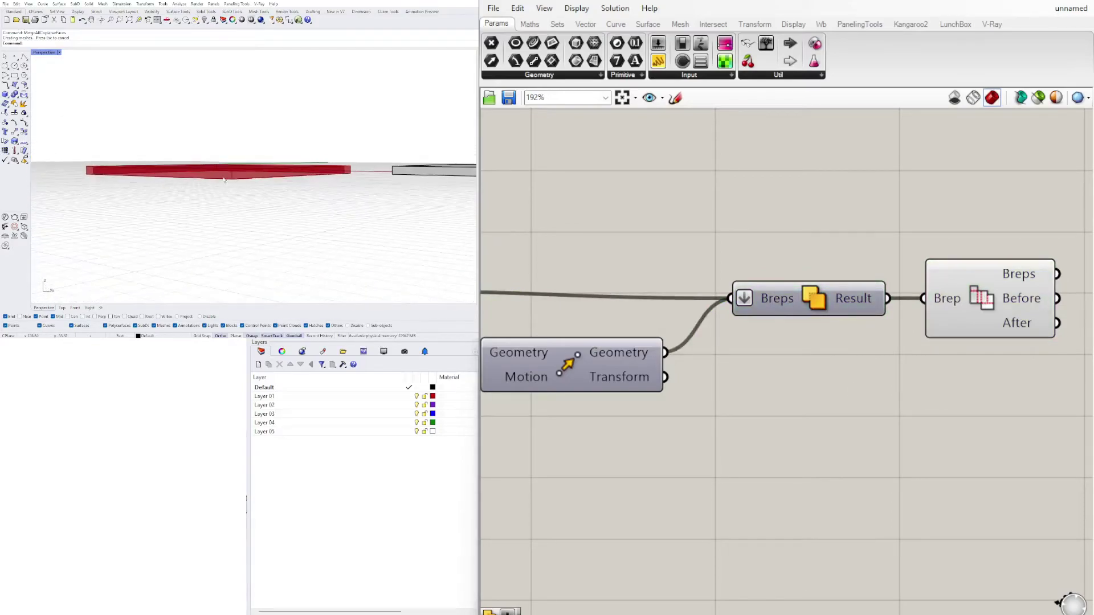
{"action": "right_click_drag", "start_coordinate": [224, 180], "coordinate": [249, 211]}
{"action": "scroll", "coordinate": [694, 339], "scroll_direction": "down", "scroll_amount": 5}
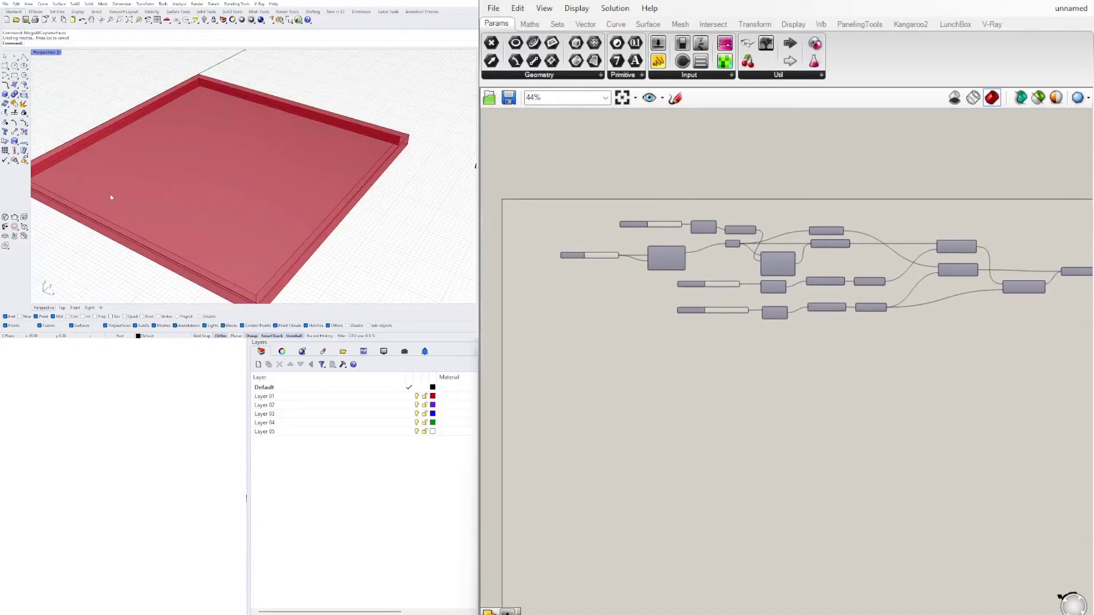
{"action": "scroll", "coordinate": [131, 188], "scroll_direction": "down", "scroll_amount": 5}
{"action": "right_click_drag", "start_coordinate": [193, 179], "coordinate": [219, 170]}
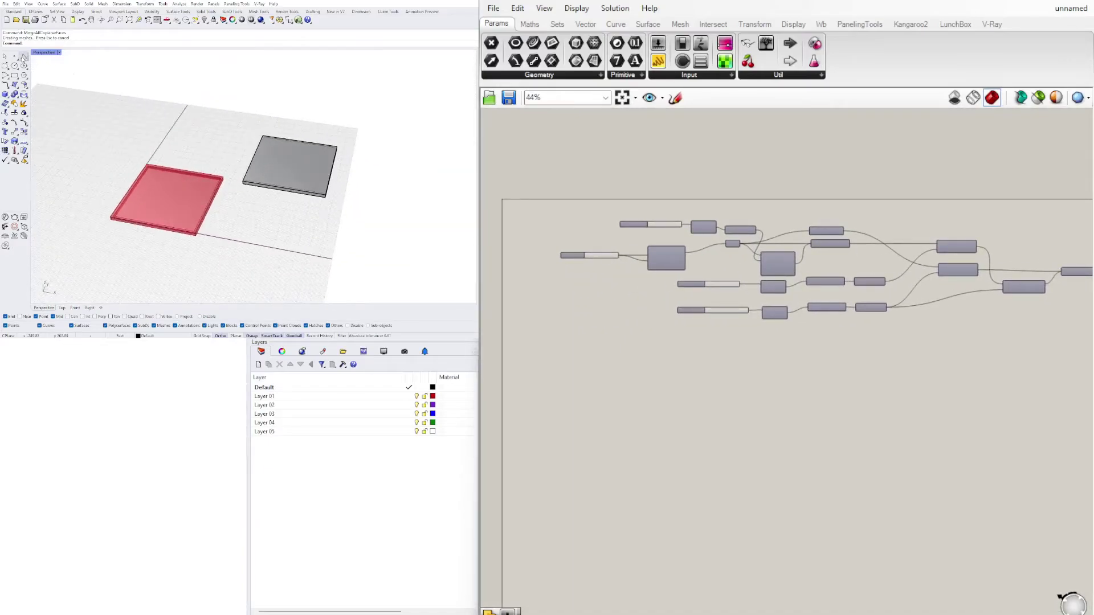
{"action": "left_click", "coordinate": [23, 57]}
{"action": "left_click", "coordinate": [409, 396]}
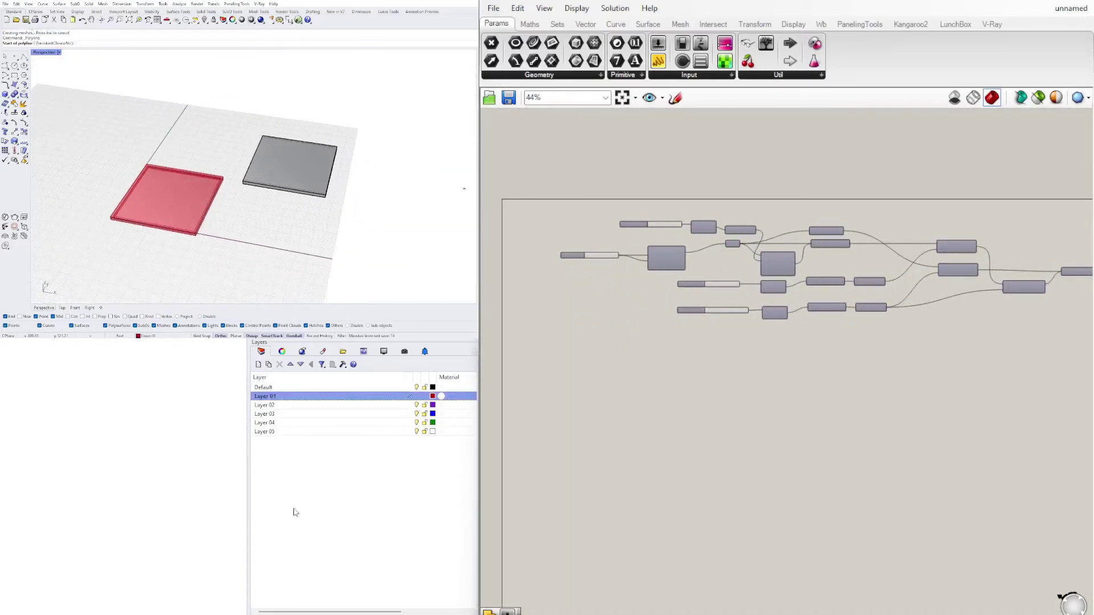
{"action": "left_click", "coordinate": [332, 234]}
{"action": "left_click", "coordinate": [406, 247]}
{"action": "left_click", "coordinate": [409, 205]}
{"action": "left_click", "coordinate": [437, 210]}
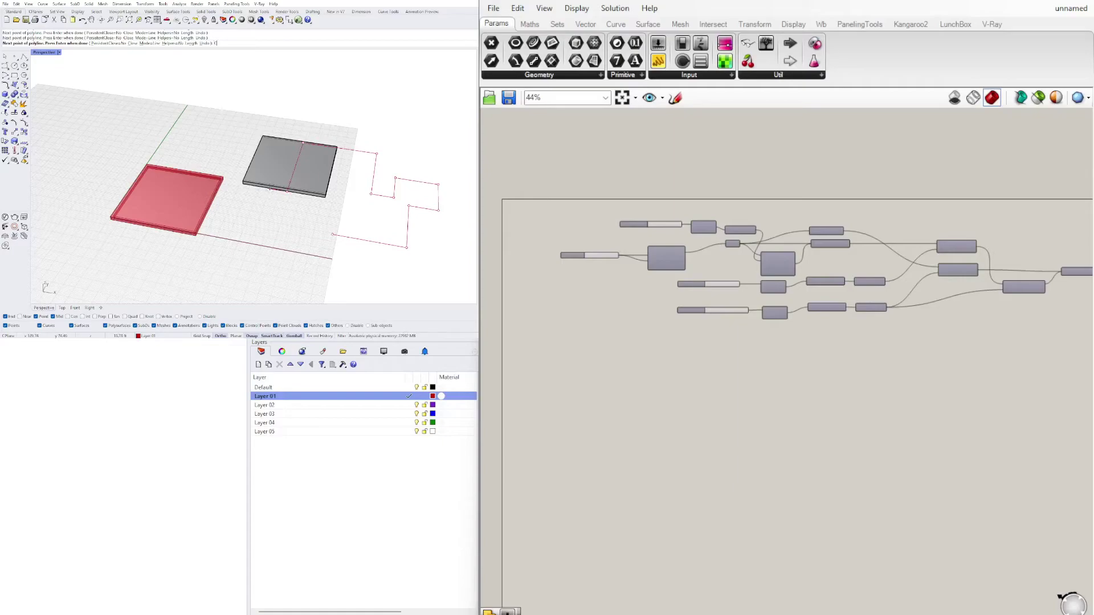
{"action": "key", "text": "Return"}
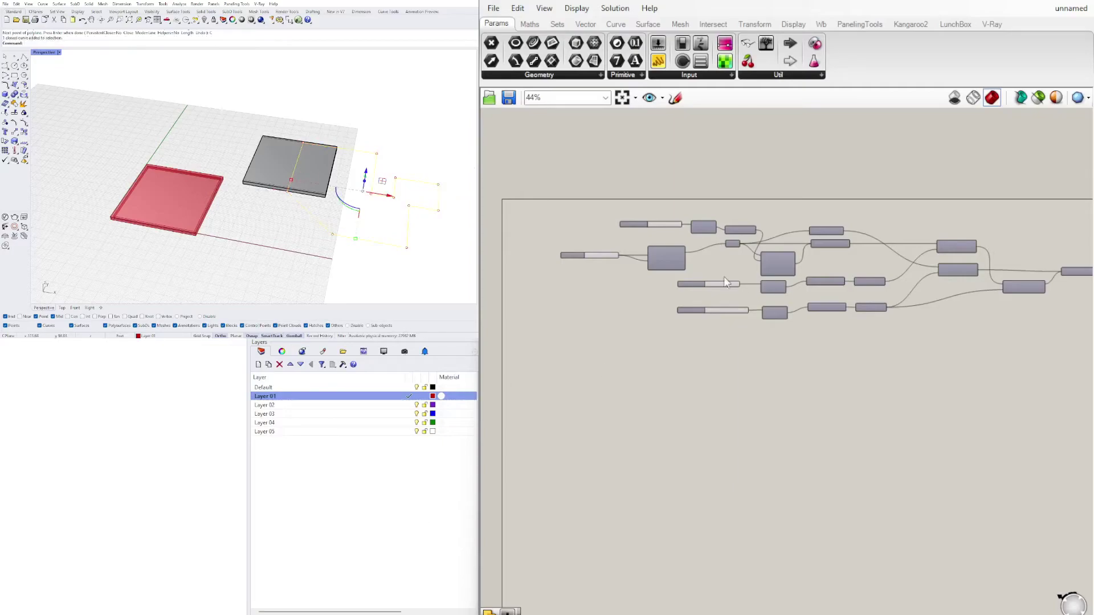
Add a Curve parameter above the Rectangle component and set the drawn polyline as its one curve
{"action": "scroll", "coordinate": [723, 251], "scroll_direction": "up", "scroll_amount": 5}
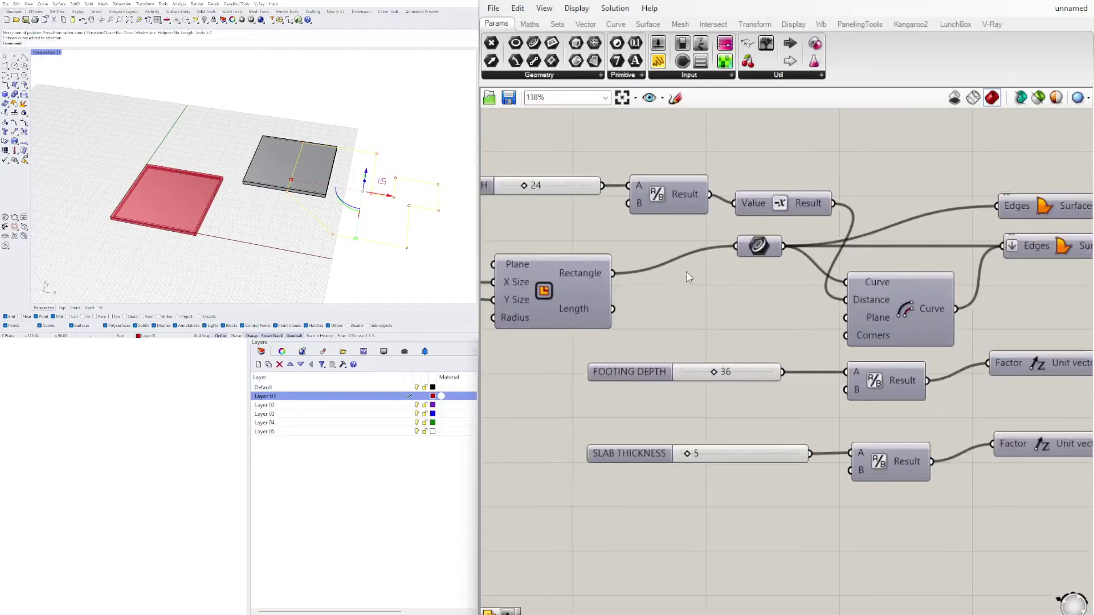
{"action": "scroll", "coordinate": [681, 268], "scroll_direction": "down", "scroll_amount": 3}
{"action": "left_click_drag", "start_coordinate": [916, 272], "coordinate": [675, 326]}
{"action": "left_click_drag", "start_coordinate": [791, 314], "coordinate": [751, 280]}
{"action": "left_click", "coordinate": [831, 360]}
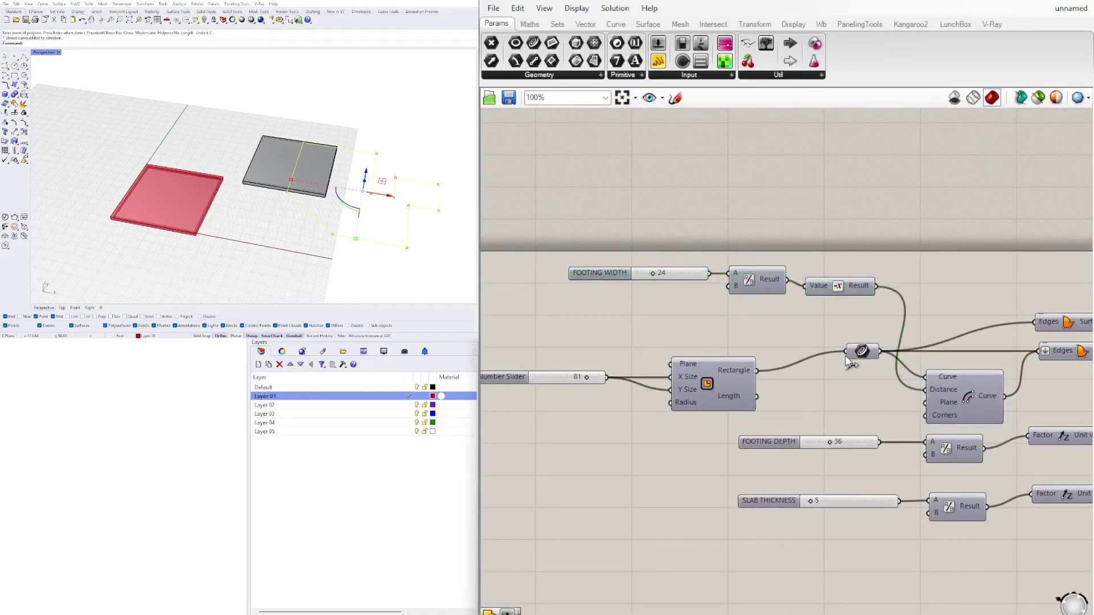
{"action": "double_click", "coordinate": [782, 336]}
{"action": "type", "text": "CUR"}
{"action": "left_click", "coordinate": [756, 288]}
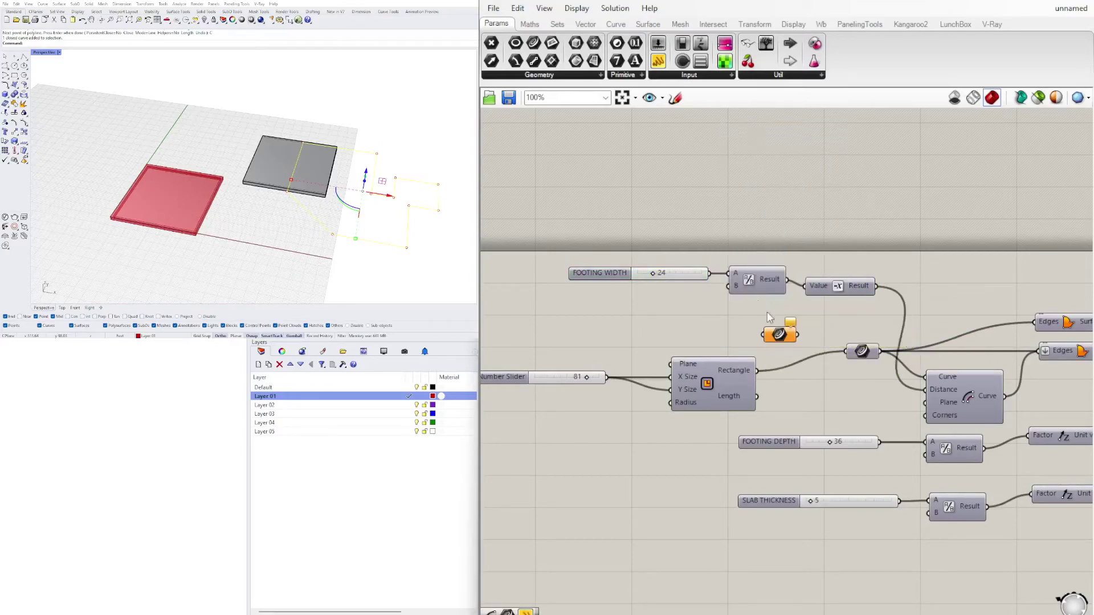
{"action": "right_click", "coordinate": [780, 342]}
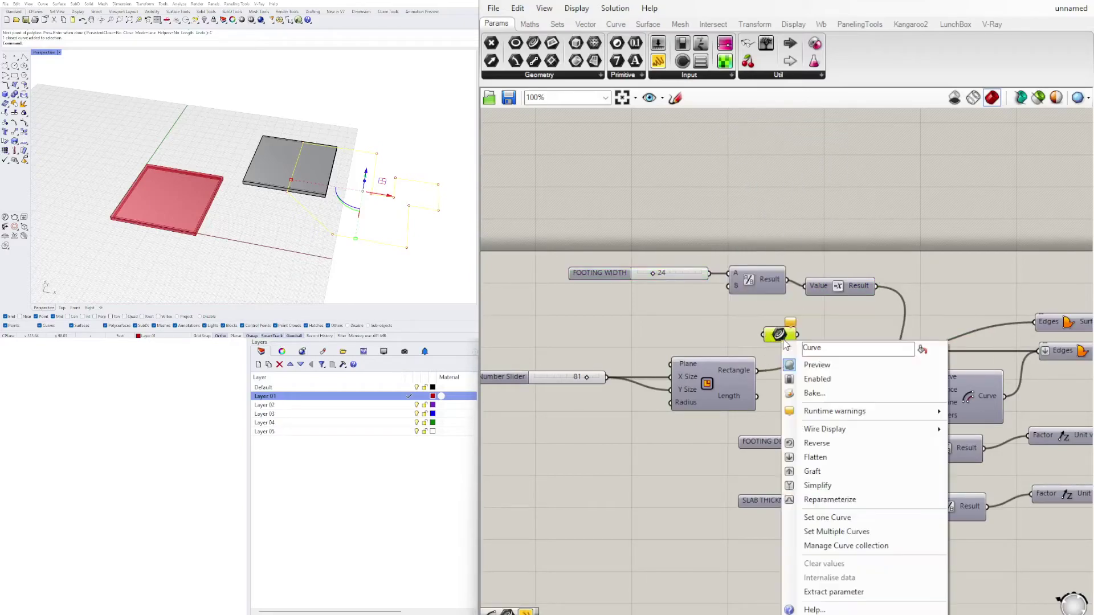
{"action": "left_click", "coordinate": [832, 517]}
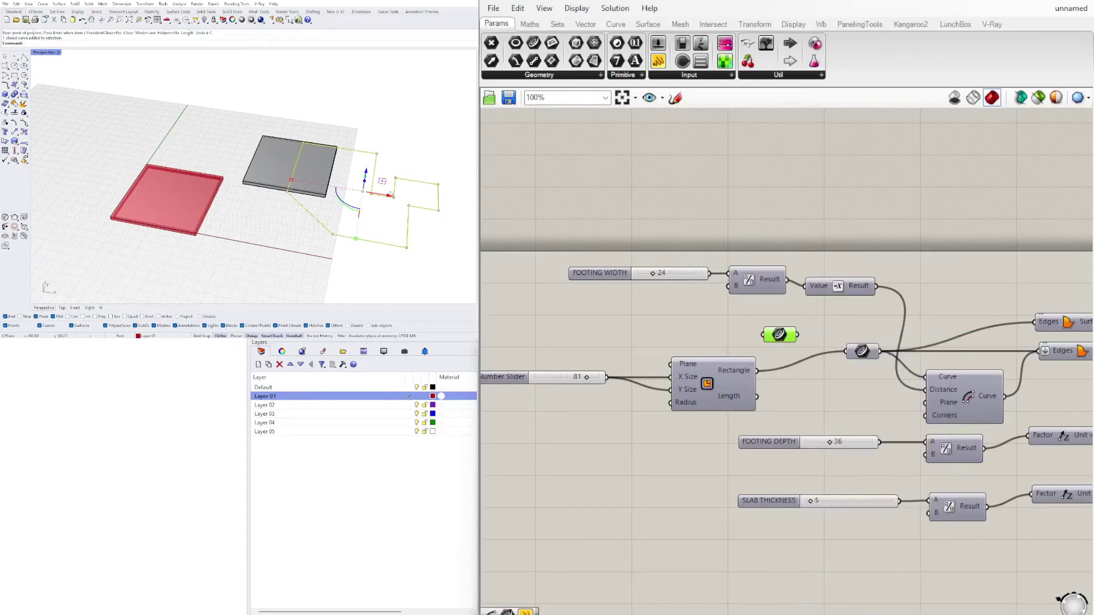
Move the polyline outline clear of the baked solid and connect its Curve parameter to the downstream curve parameter, replacing the Rectangle
{"action": "left_click_drag", "start_coordinate": [391, 195], "coordinate": [453, 205]}
{"action": "left_click", "coordinate": [421, 221]}
{"action": "right_click_drag", "start_coordinate": [423, 223], "coordinate": [296, 192], "text": "shift"}
{"action": "scroll", "coordinate": [793, 316], "scroll_direction": "up", "scroll_amount": 4}
{"action": "left_click_drag", "start_coordinate": [800, 347], "coordinate": [873, 385]}
{"action": "right_click_drag", "start_coordinate": [322, 256], "coordinate": [384, 148]}
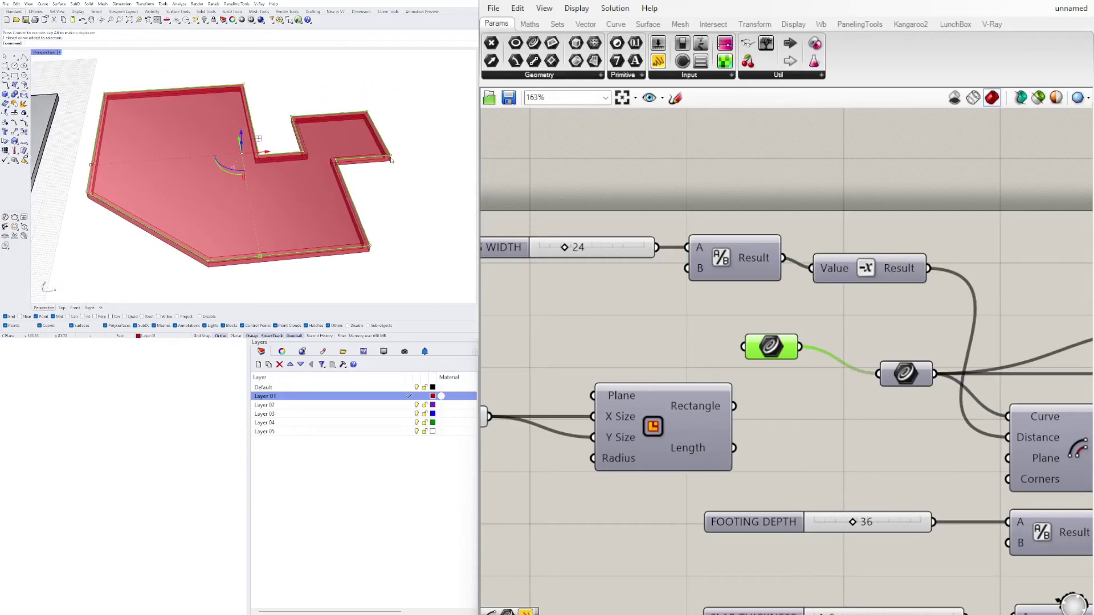
Try moving a corner point of the polyline outline to reshape the foundation, and undo the moves
{"action": "left_click", "coordinate": [391, 156]}
{"action": "left_click_drag", "start_coordinate": [405, 154], "coordinate": [425, 176]}
{"action": "right_click_drag", "start_coordinate": [426, 188], "coordinate": [382, 147]}
{"action": "key", "text": "ctrl+z"}
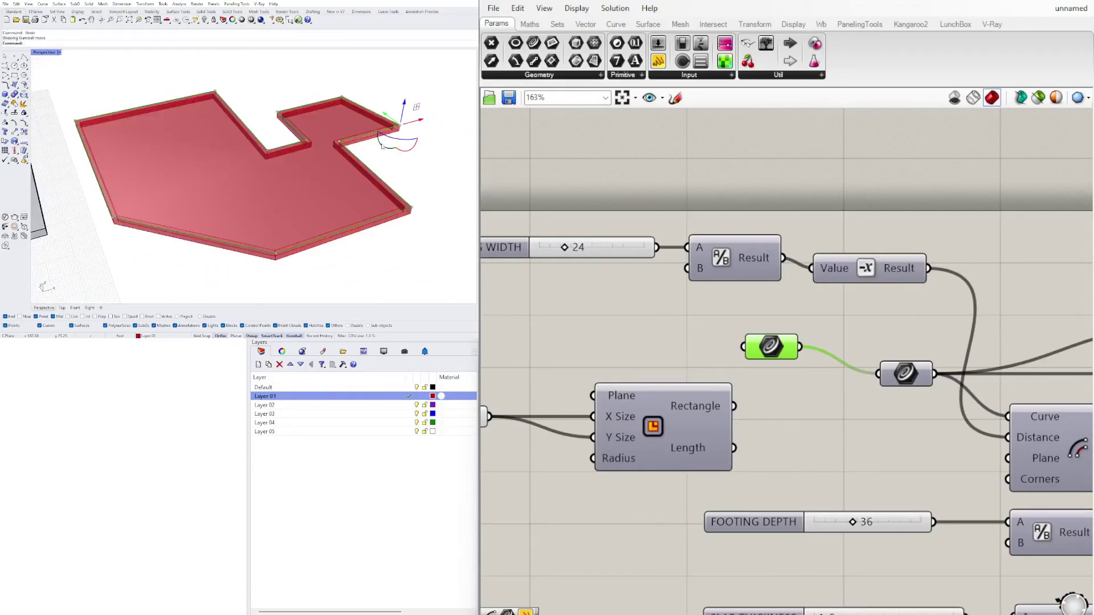
{"action": "key", "text": "ctrl+z"}
Review the reshaped foundation and the component chain from the Curve parameter through to Merge Faces
{"action": "scroll", "coordinate": [867, 263], "scroll_direction": "down", "scroll_amount": 7}
{"action": "right_click_drag", "start_coordinate": [939, 315], "coordinate": [760, 280]}
{"action": "scroll", "coordinate": [672, 246], "scroll_direction": "up", "scroll_amount": 5}
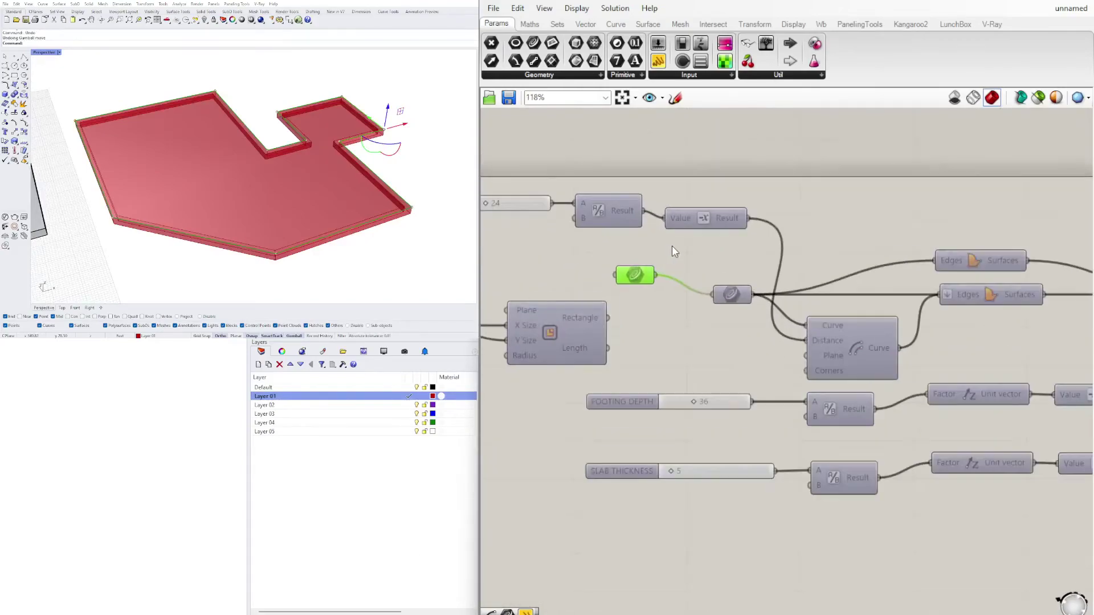
{"action": "right_click_drag", "start_coordinate": [337, 244], "coordinate": [245, 119]}
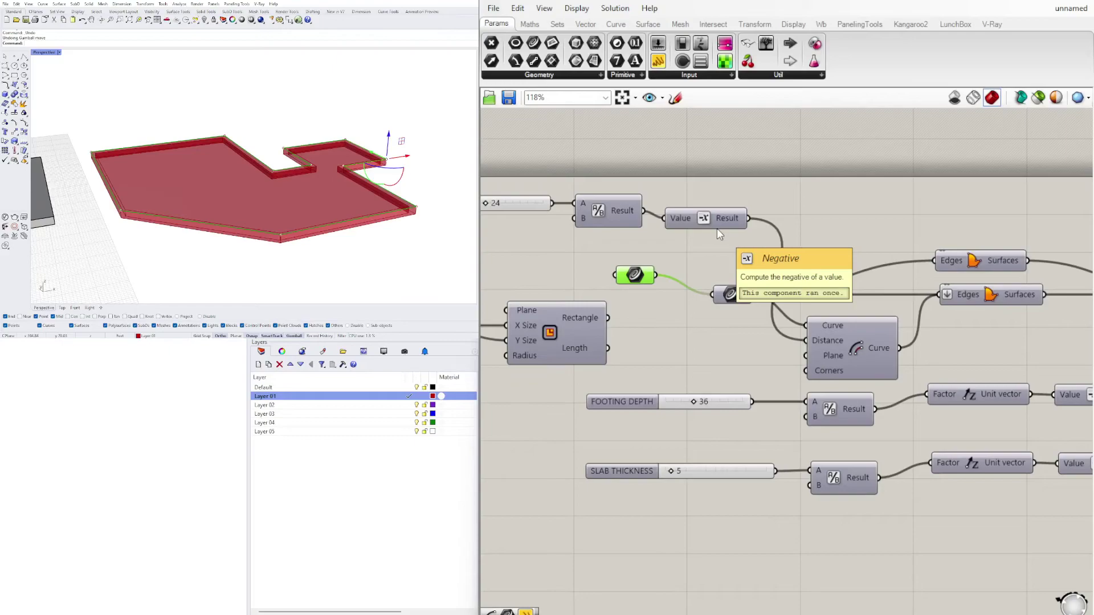
{"action": "scroll", "coordinate": [631, 177], "scroll_direction": "down", "scroll_amount": 5}
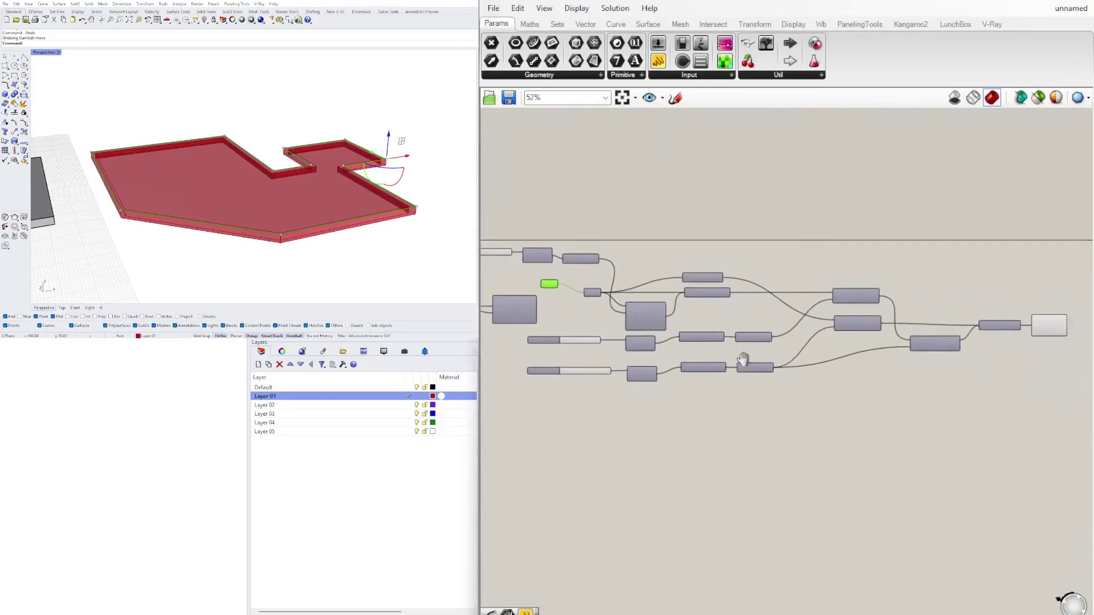
{"action": "scroll", "coordinate": [739, 355], "scroll_direction": "up", "scroll_amount": 5}
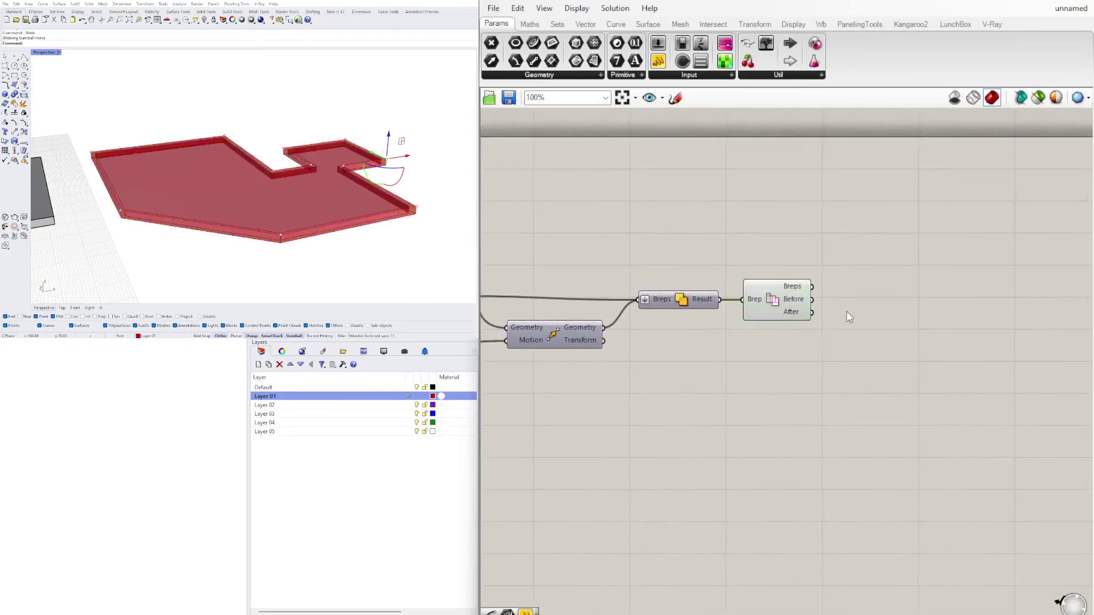
Add a Brep parameter connected to the Breps output of Merge Faces and turn off the Merge Faces preview
{"action": "left_click", "coordinate": [787, 298]}
{"action": "double_click", "coordinate": [817, 305]}
{"action": "type", "text": "CRE"}
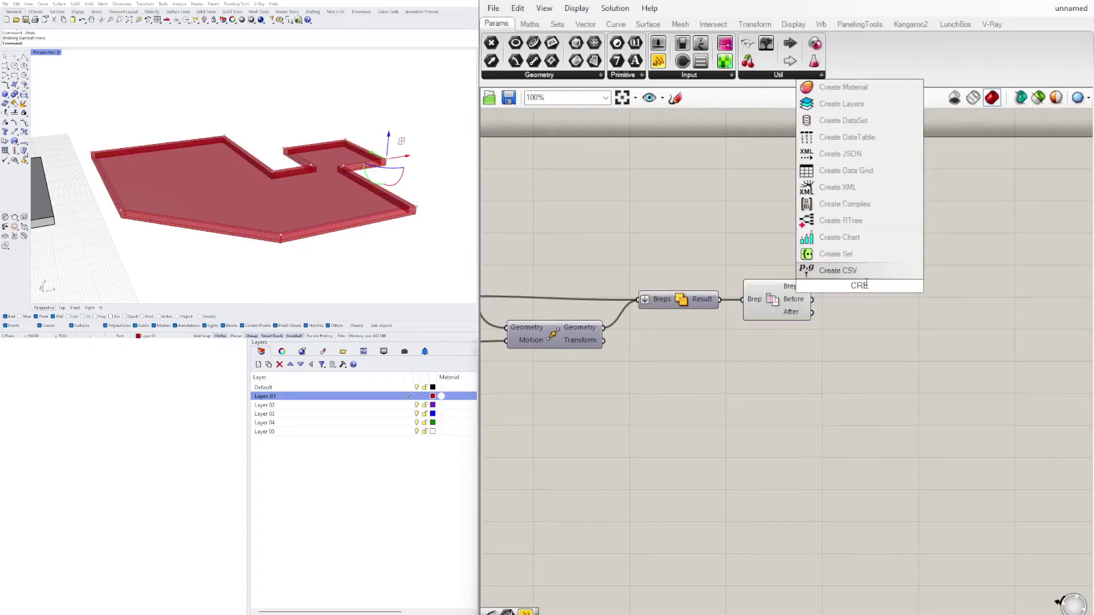
{"action": "type", "text": "BREP"}
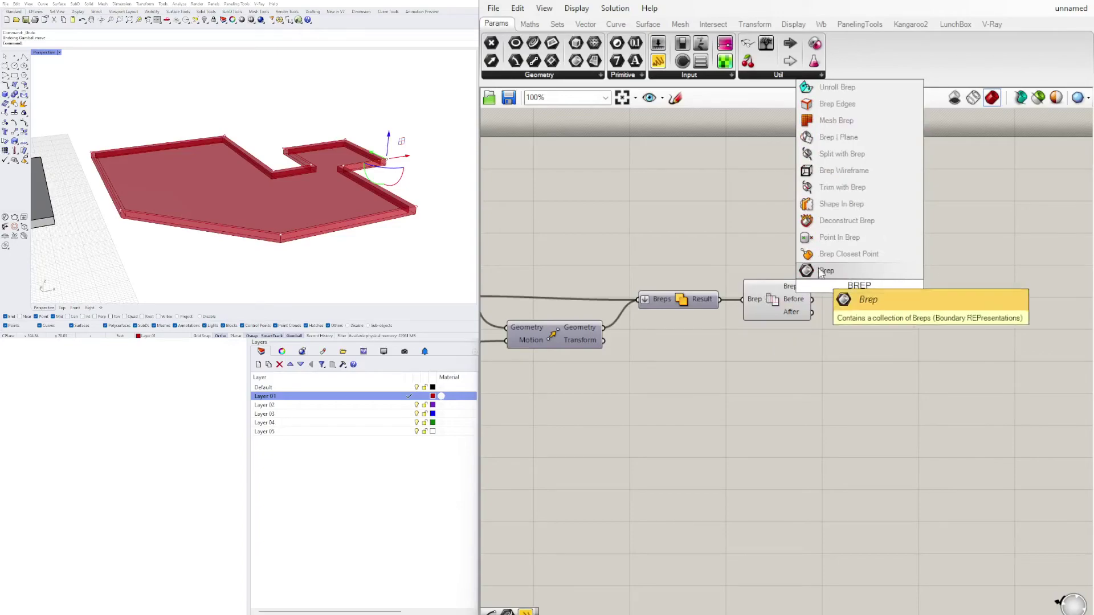
{"action": "left_click", "coordinate": [821, 271]}
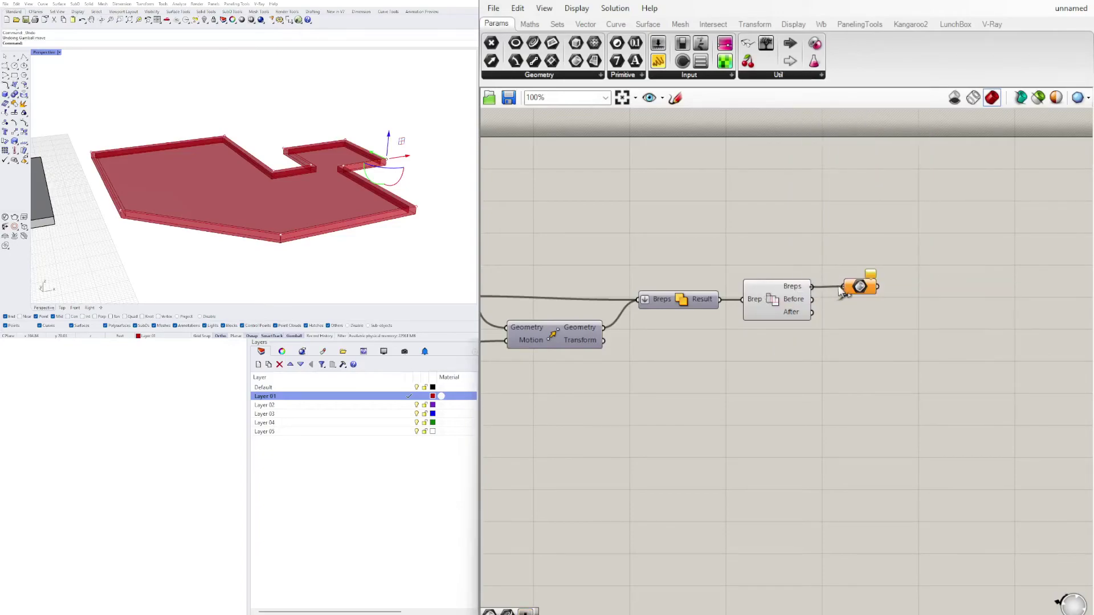
{"action": "left_click_drag", "start_coordinate": [841, 290], "coordinate": [874, 295]}
{"action": "right_click", "coordinate": [774, 304]}
{"action": "left_click", "coordinate": [800, 328]}
{"action": "left_click", "coordinate": [871, 317]}
Try a slab thickness of 22 with the footing depth at 36 and inspect the foundation's edge
{"action": "right_click_drag", "start_coordinate": [615, 384], "coordinate": [1024, 371]}
{"action": "right_click_drag", "start_coordinate": [666, 370], "coordinate": [897, 361]}
{"action": "right_click_drag", "start_coordinate": [567, 402], "coordinate": [742, 389]}
{"action": "scroll", "coordinate": [574, 377], "scroll_direction": "down", "scroll_amount": 1}
{"action": "right_click_drag", "start_coordinate": [573, 326], "coordinate": [719, 353]}
{"action": "scroll", "coordinate": [700, 298], "scroll_direction": "up", "scroll_amount": 6}
{"action": "scroll", "coordinate": [712, 310], "scroll_direction": "down", "scroll_amount": 2}
{"action": "right_click_drag", "start_coordinate": [715, 310], "coordinate": [683, 385]}
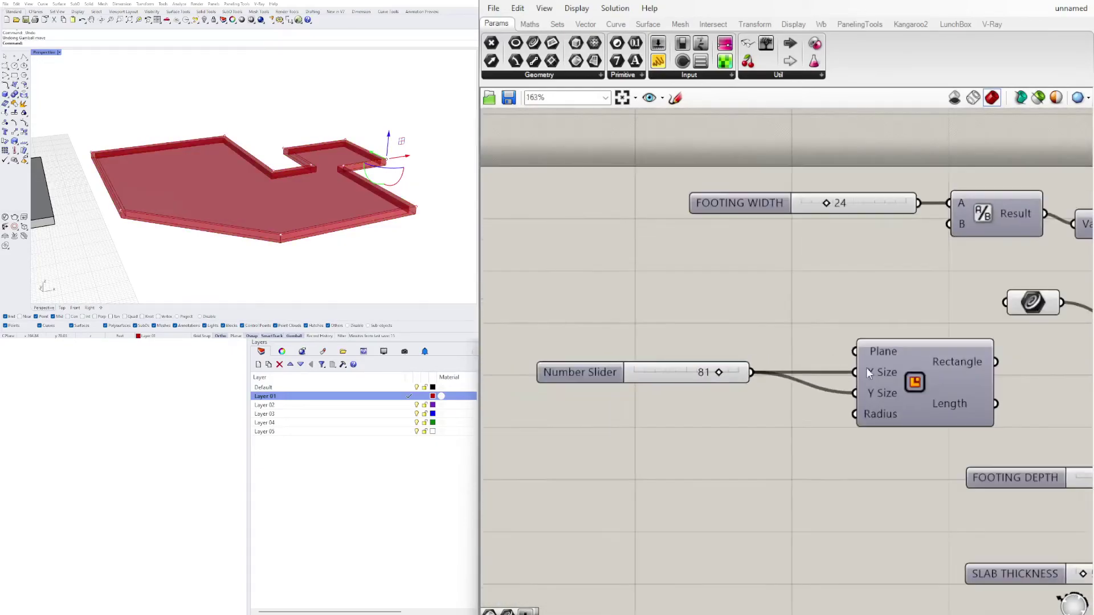
{"action": "right_click_drag", "start_coordinate": [900, 372], "coordinate": [724, 353]}
{"action": "right_click_drag", "start_coordinate": [931, 349], "coordinate": [783, 264]}
{"action": "scroll", "coordinate": [796, 376], "scroll_direction": "up", "scroll_amount": 3}
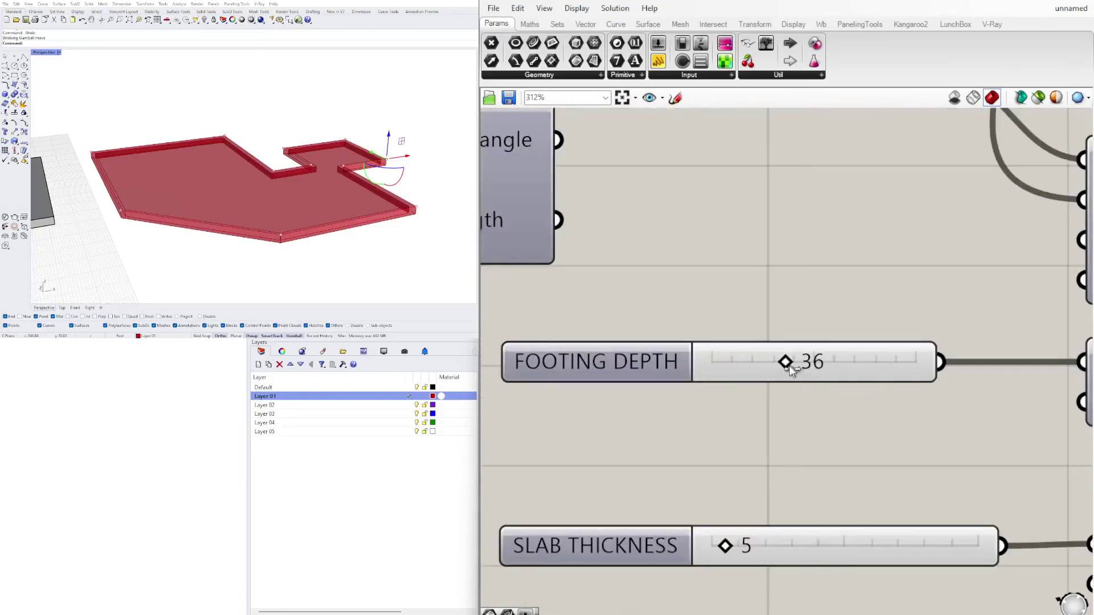
{"action": "mouse_move", "coordinate": [794, 371]}
{"action": "left_mouse_down"}
{"action": "mouse_move", "coordinate": [950, 359]}
{"action": "mouse_move", "coordinate": [789, 359]}
{"action": "left_mouse_up"}
{"action": "right_click_drag", "start_coordinate": [310, 285], "coordinate": [367, 279]}
{"action": "left_click_drag", "start_coordinate": [721, 538], "coordinate": [773, 542]}
{"action": "right_click_drag", "start_coordinate": [290, 200], "coordinate": [166, 179]}
{"action": "scroll", "coordinate": [237, 199], "scroll_direction": "up", "scroll_amount": 3}
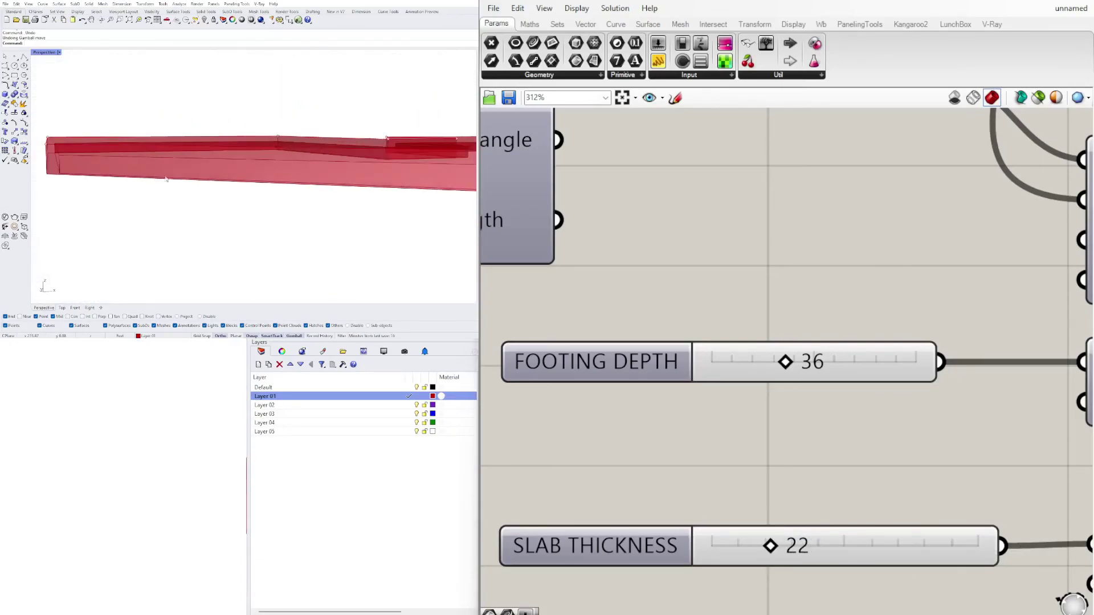
Set the slab thickness to 6 and show all four viewports with the foundation's end enlarged in the Right view
{"action": "double_click", "coordinate": [789, 539]}
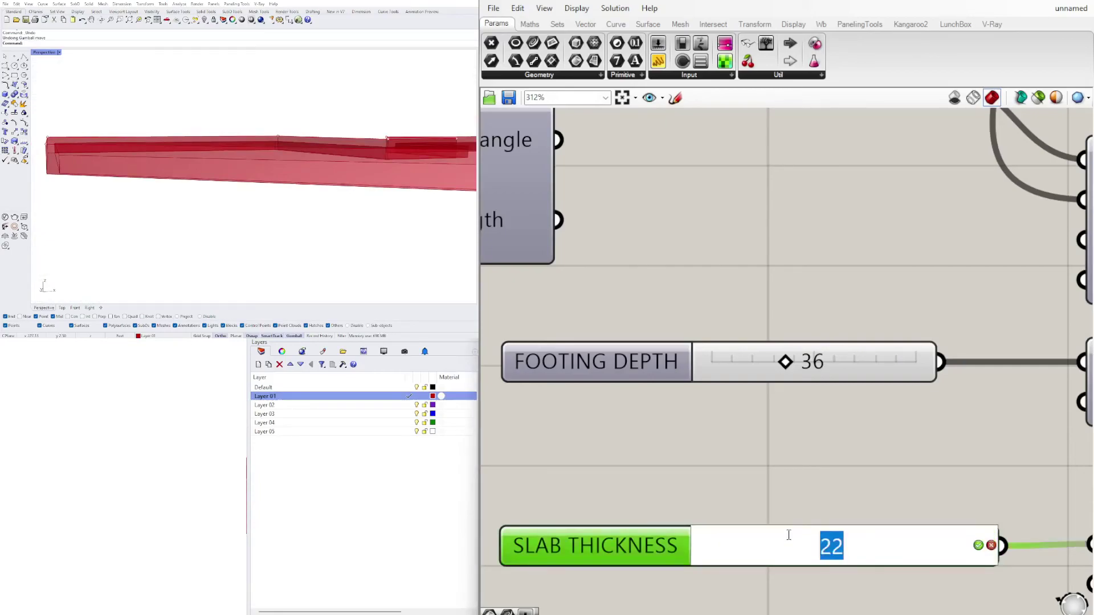
{"action": "type", "text": "6"}
{"action": "key", "text": "Return"}
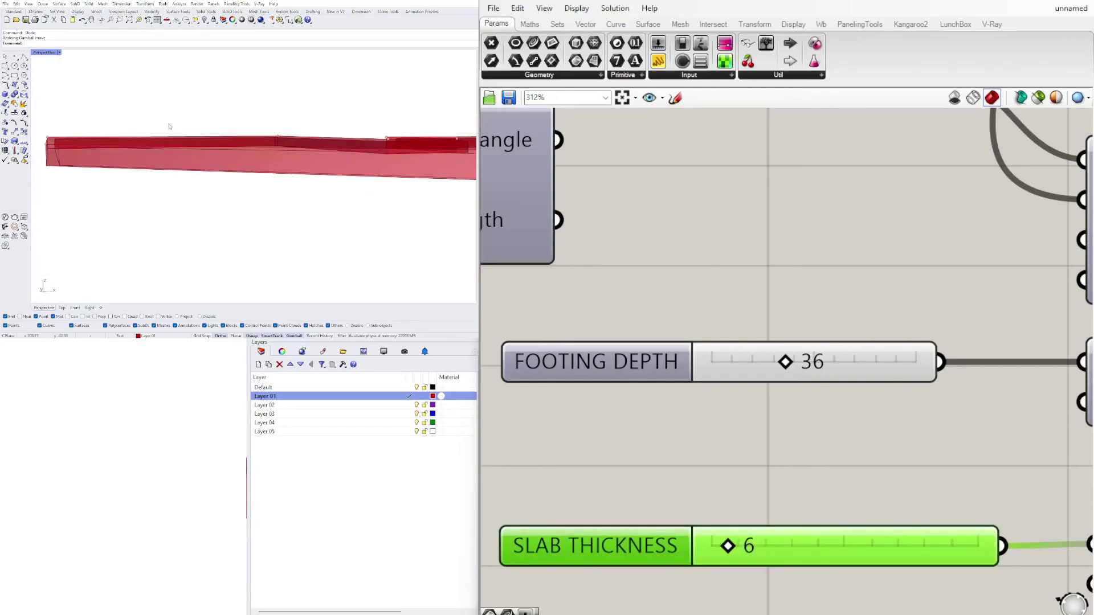
{"action": "double_click", "coordinate": [50, 53]}
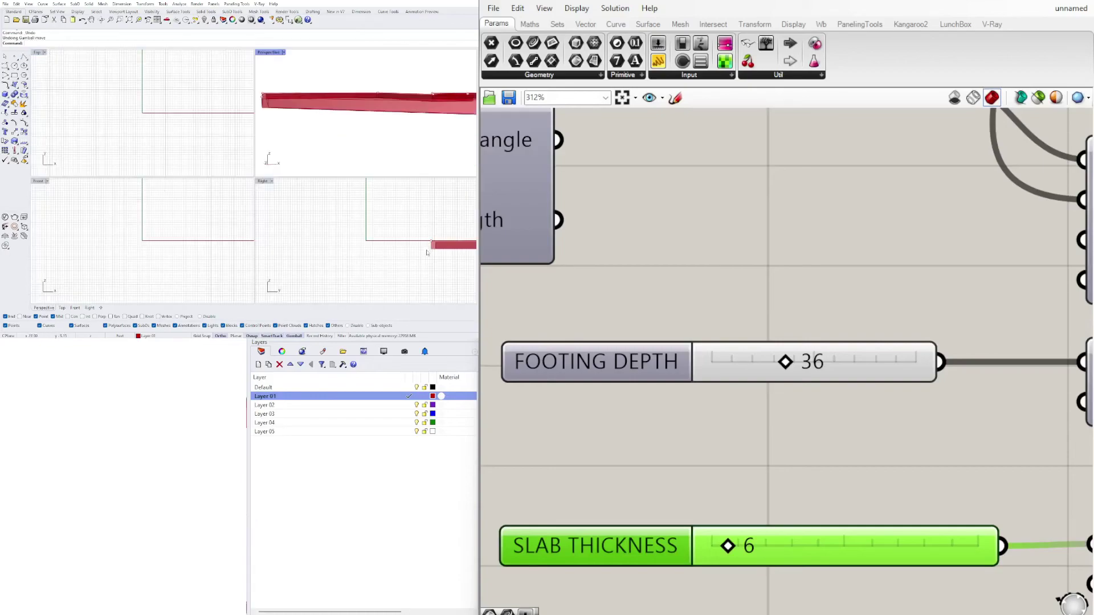
{"action": "scroll", "coordinate": [427, 253], "scroll_direction": "up", "scroll_amount": 10}
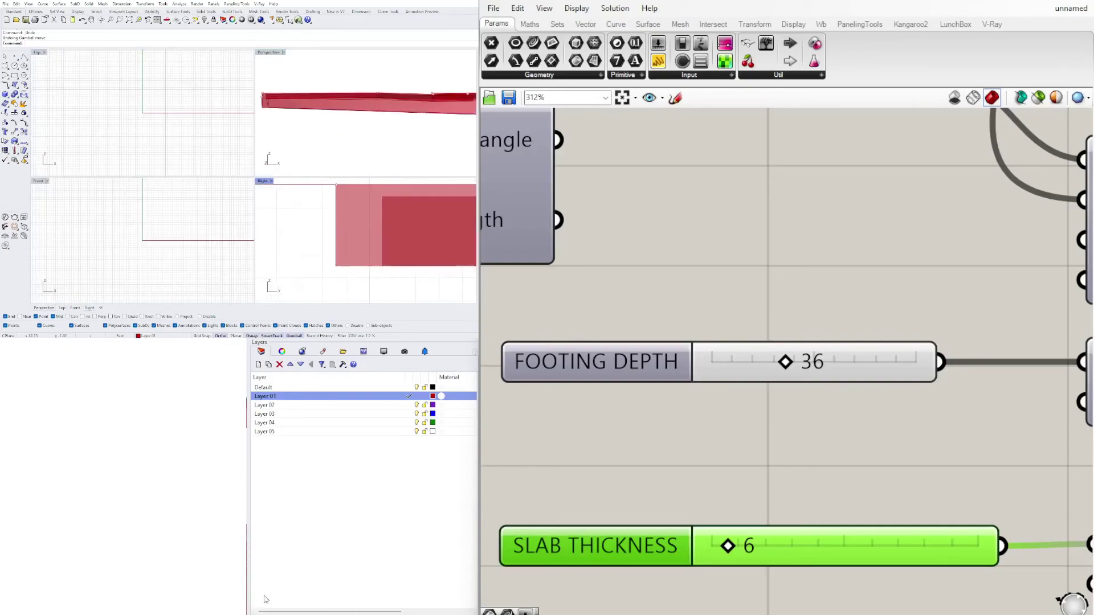
Try a thicker slab while watching the Right view, and return the slab thickness to 6
{"action": "left_click_drag", "start_coordinate": [728, 546], "coordinate": [755, 545]}
{"action": "double_click", "coordinate": [775, 551]}
{"action": "type", "text": "6"}
{"action": "key", "text": "Return"}
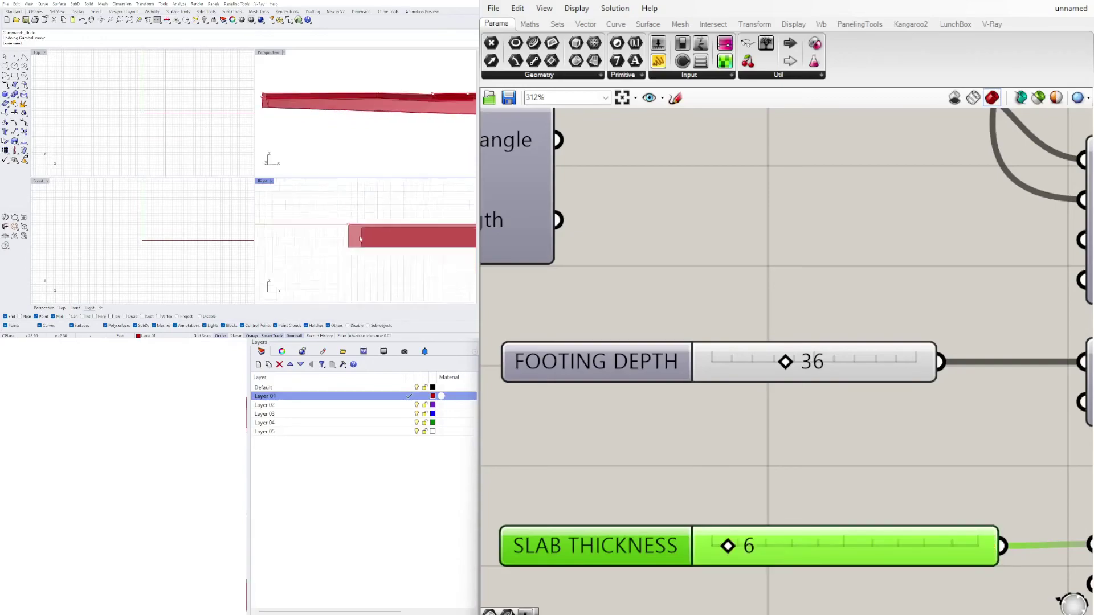
Set the footing depth to 40 and check the foundation in the Perspective view
{"action": "scroll", "coordinate": [892, 393], "scroll_direction": "down", "scroll_amount": 6}
{"action": "right_click_drag", "start_coordinate": [1069, 390], "coordinate": [788, 418]}
{"action": "right_click_drag", "start_coordinate": [636, 410], "coordinate": [1052, 396]}
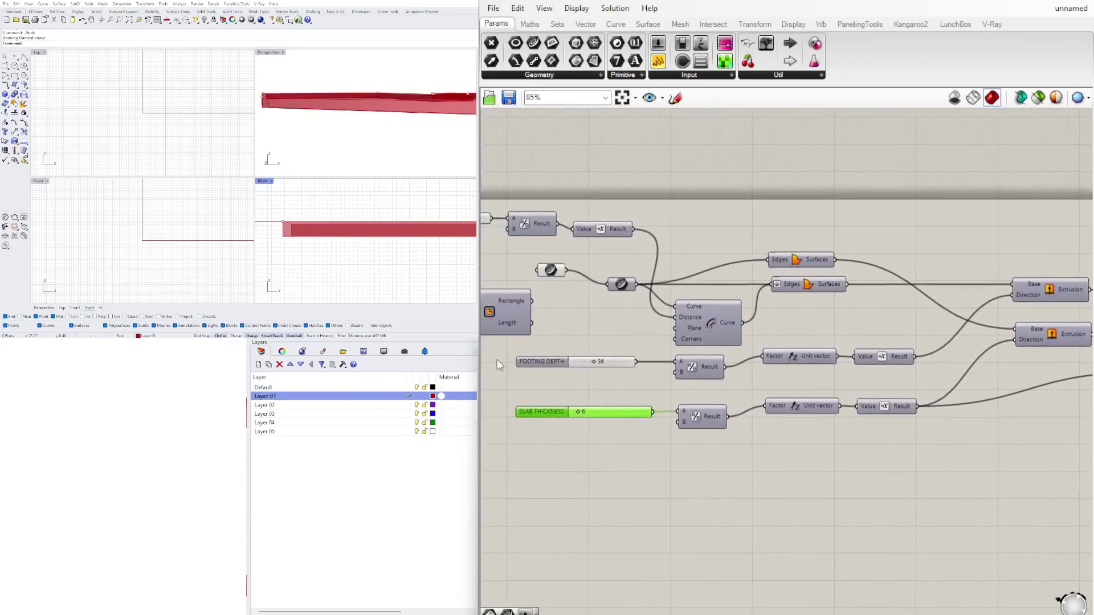
{"action": "scroll", "coordinate": [627, 362], "scroll_direction": "up", "scroll_amount": 7}
{"action": "mouse_move", "coordinate": [619, 359]}
{"action": "left_mouse_down"}
{"action": "mouse_move", "coordinate": [676, 359]}
{"action": "mouse_move", "coordinate": [630, 359]}
{"action": "left_mouse_up"}
{"action": "left_click", "coordinate": [701, 270]}
{"action": "scroll", "coordinate": [701, 268], "scroll_direction": "down", "scroll_amount": 5}
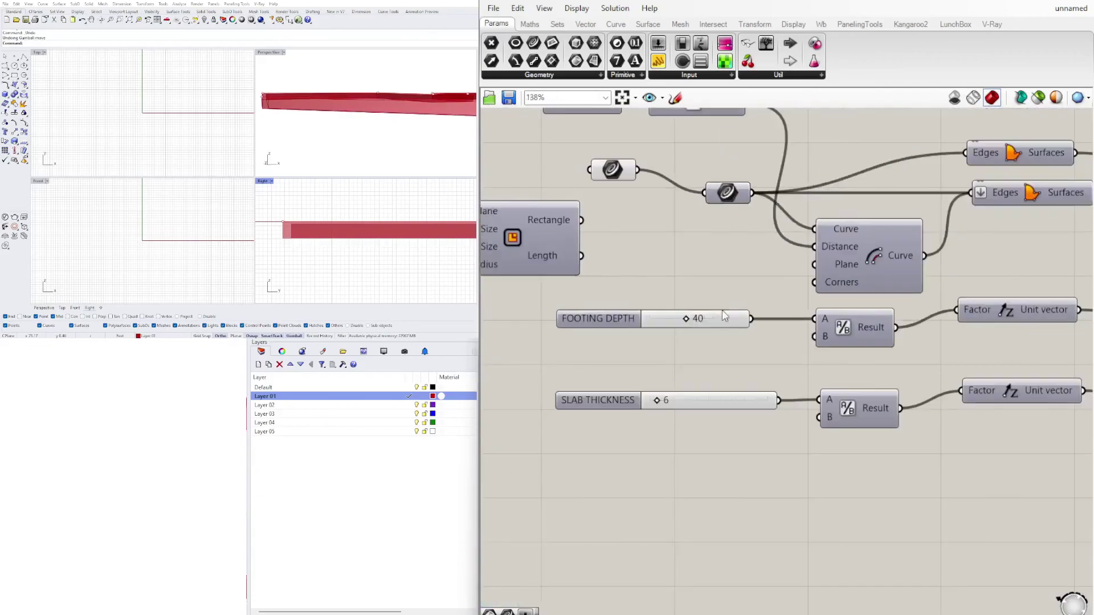
{"action": "right_click_drag", "start_coordinate": [336, 113], "coordinate": [354, 121]}
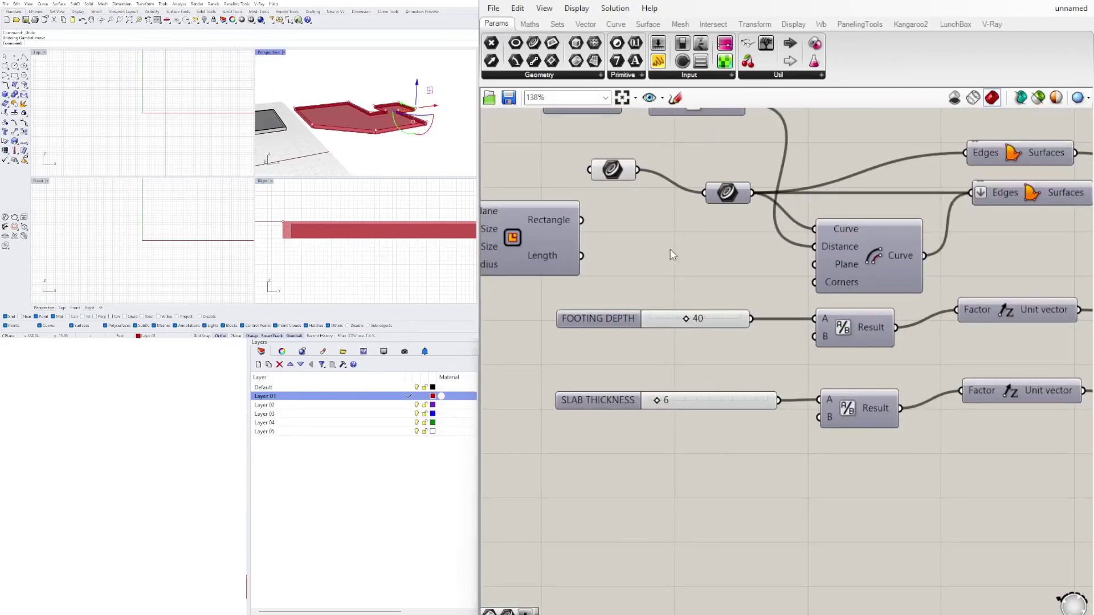
Move the final Brep parameter closer to the Merge Faces component
{"action": "scroll", "coordinate": [669, 256], "scroll_direction": "down", "scroll_amount": 3}
{"action": "right_click_drag", "start_coordinate": [849, 300], "coordinate": [707, 307]}
{"action": "right_click_drag", "start_coordinate": [1000, 319], "coordinate": [782, 300]}
{"action": "scroll", "coordinate": [931, 245], "scroll_direction": "up", "scroll_amount": 5}
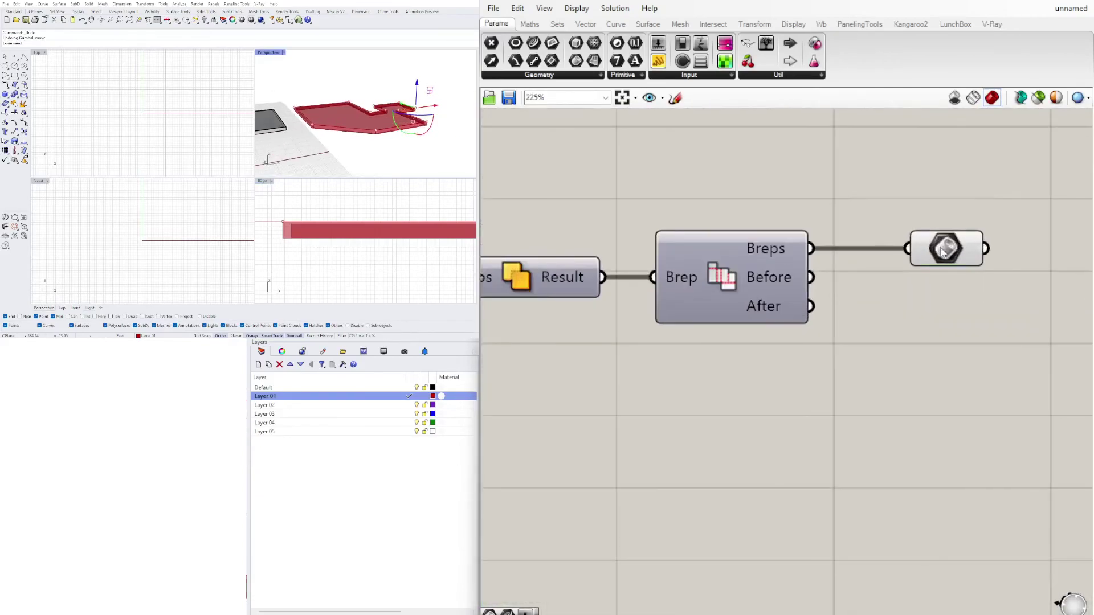
{"action": "left_click_drag", "start_coordinate": [940, 252], "coordinate": [890, 252]}
Examine the finished foundation from several sides in a maximized Perspective view and review the complete component chain
{"action": "scroll", "coordinate": [351, 115], "scroll_direction": "up", "scroll_amount": 3}
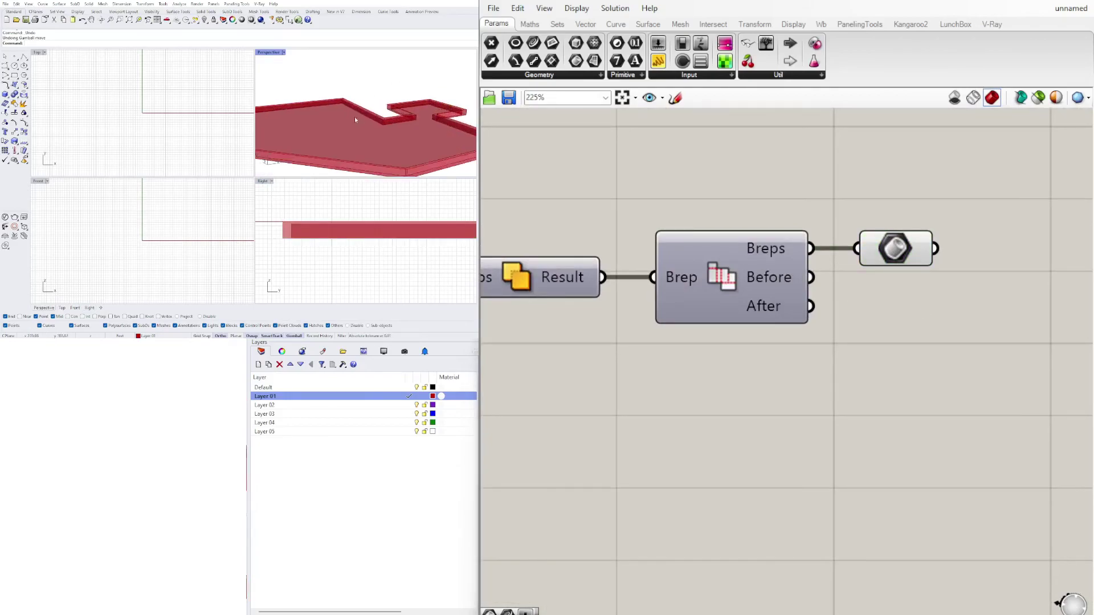
{"action": "double_click", "coordinate": [274, 53]}
{"action": "right_click_drag", "start_coordinate": [313, 129], "coordinate": [241, 218]}
{"action": "right_click_drag", "start_coordinate": [146, 210], "coordinate": [283, 186]}
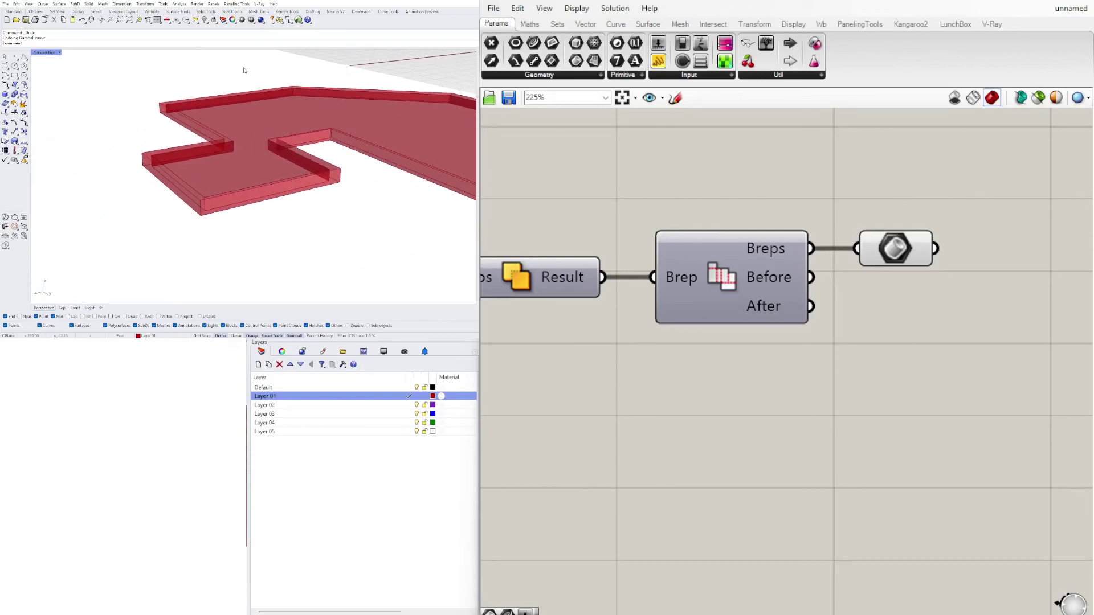
{"action": "right_click_drag", "start_coordinate": [245, 69], "coordinate": [398, 149]}
{"action": "scroll", "coordinate": [741, 404], "scroll_direction": "down", "scroll_amount": 4}
{"action": "right_click_drag", "start_coordinate": [702, 418], "coordinate": [900, 353]}
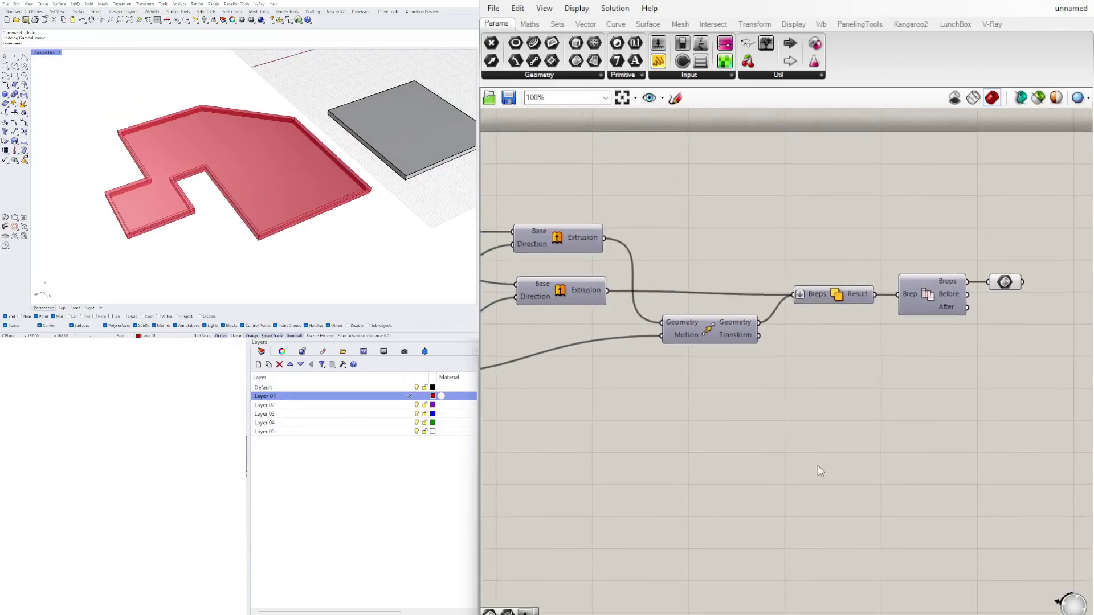
{"action": "right_click_drag", "start_coordinate": [741, 469], "coordinate": [835, 470]}
{"action": "scroll", "coordinate": [723, 436], "scroll_direction": "down", "scroll_amount": 4}
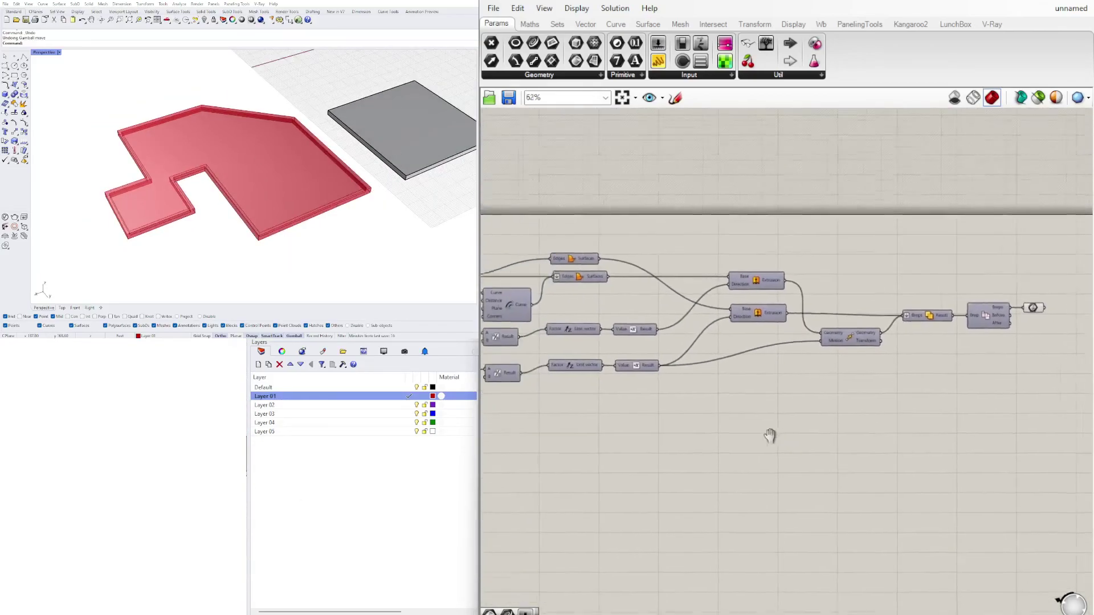
{"action": "scroll", "coordinate": [777, 438], "scroll_direction": "down", "scroll_amount": 1}
{"action": "right_click_drag", "start_coordinate": [776, 439], "coordinate": [795, 416]}
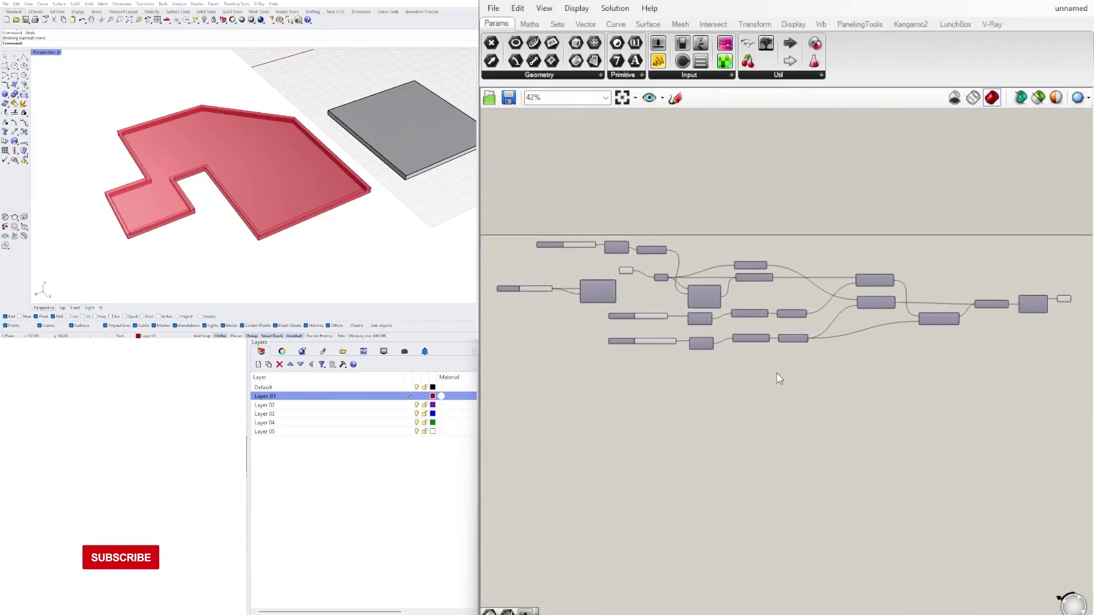